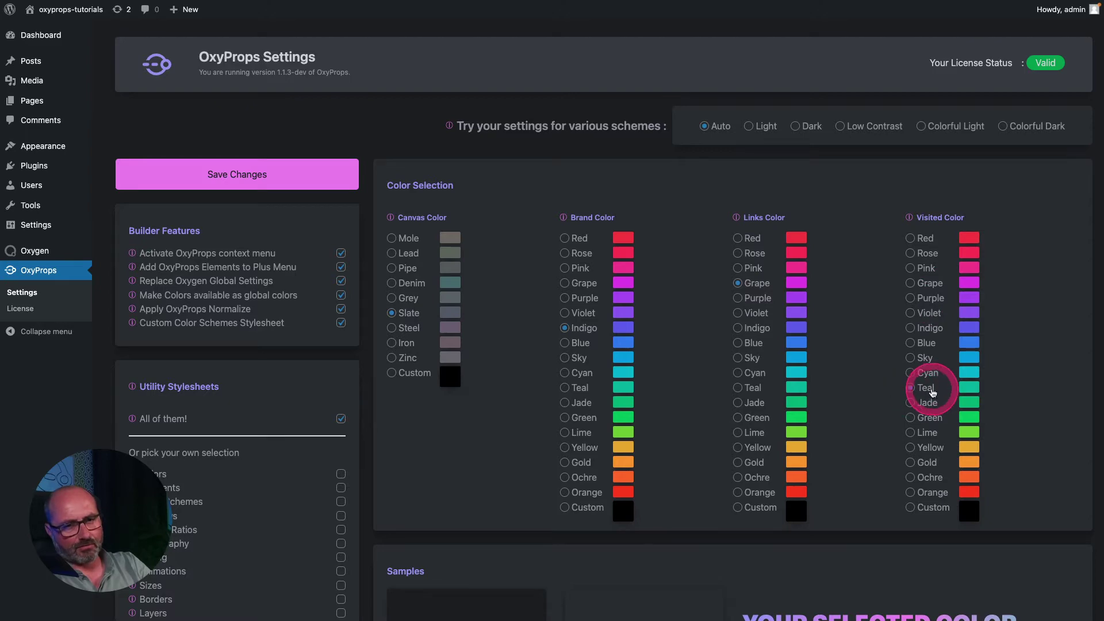
- Review the color scheme samples, the canvas, brand, links and visited swatches, and the option making colors available as global colors
scroll(931, 385, down, 7)
scroll(933, 393, down, 2)
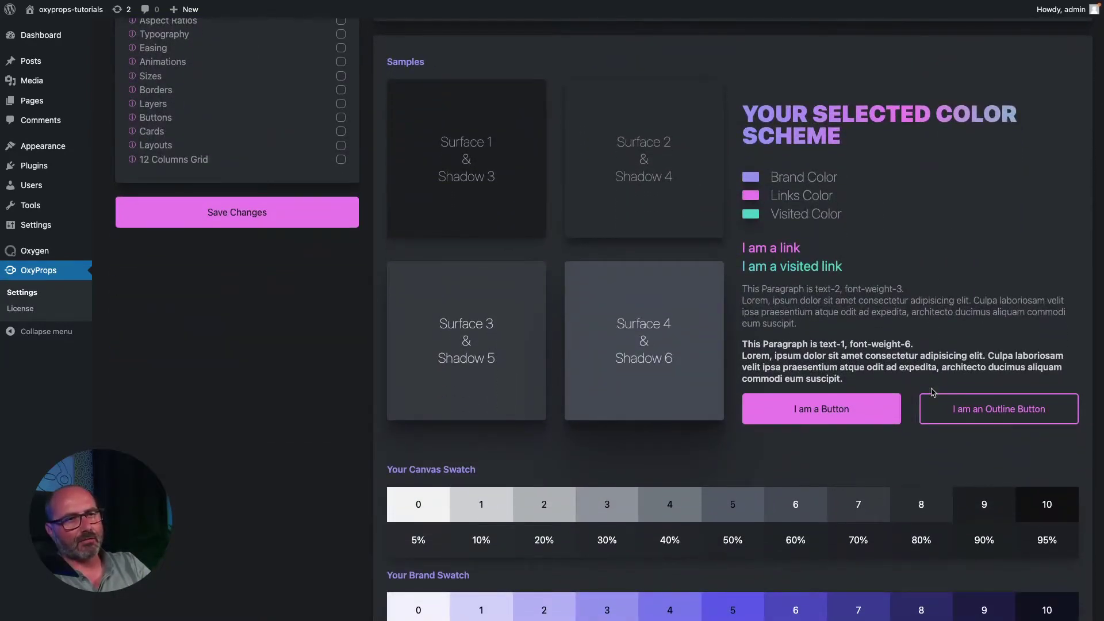
scroll(932, 390, down, 5)
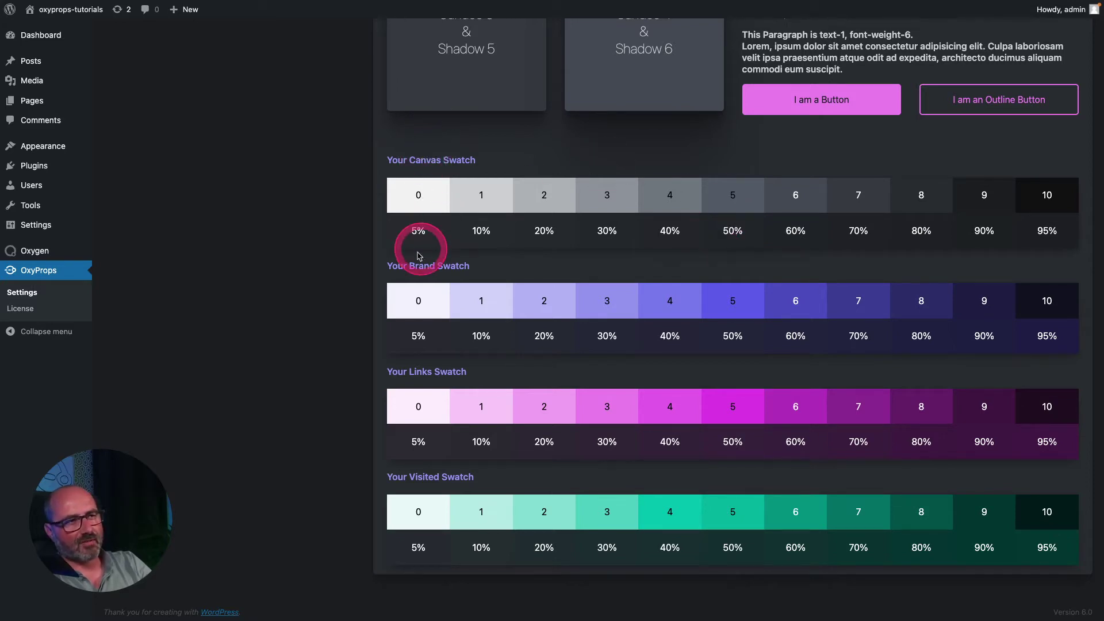
click(423, 479)
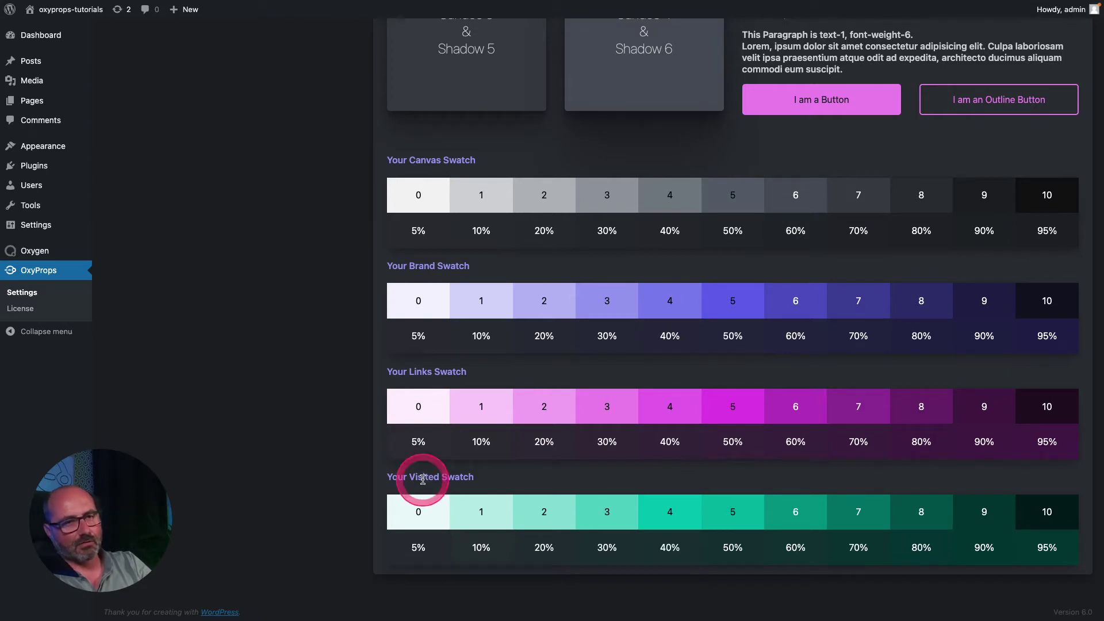
click(572, 222)
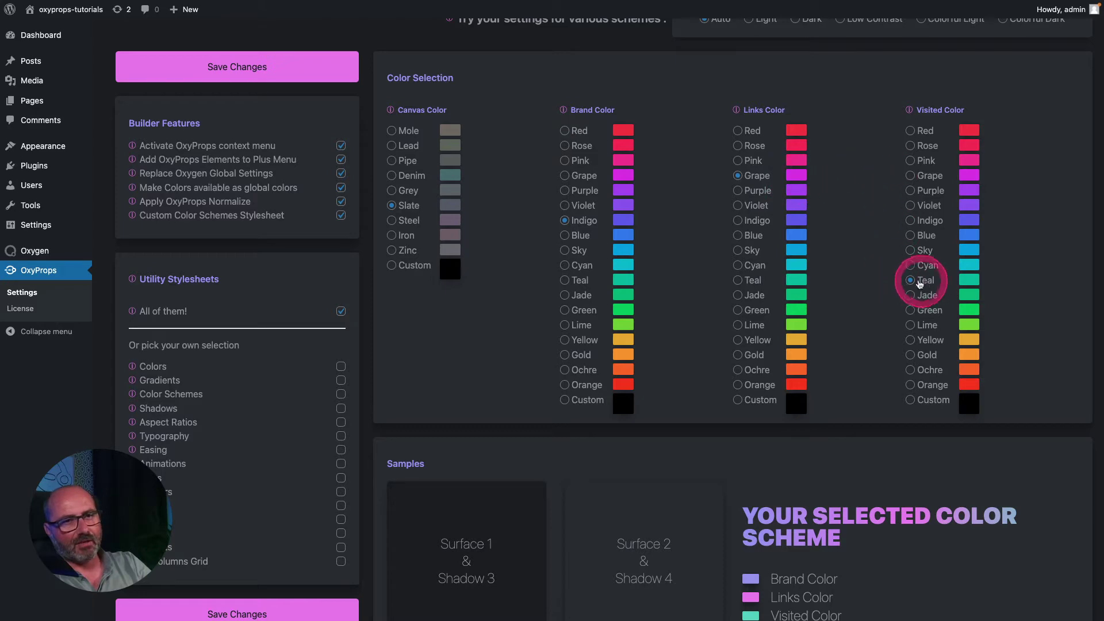
scroll(862, 287, down, 10)
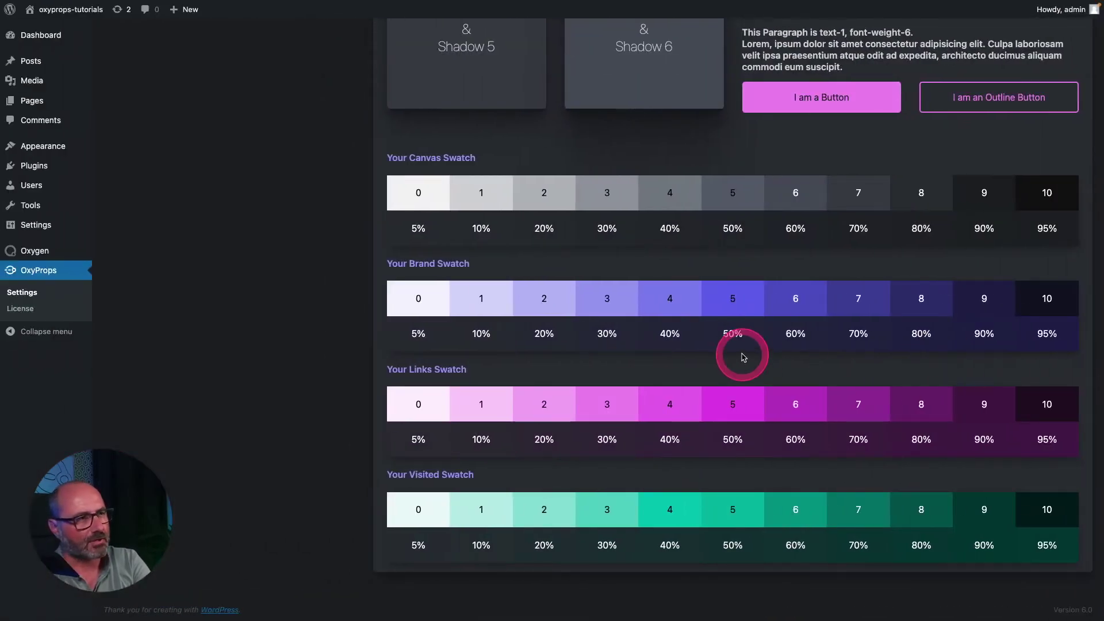
scroll(742, 357, up, 6)
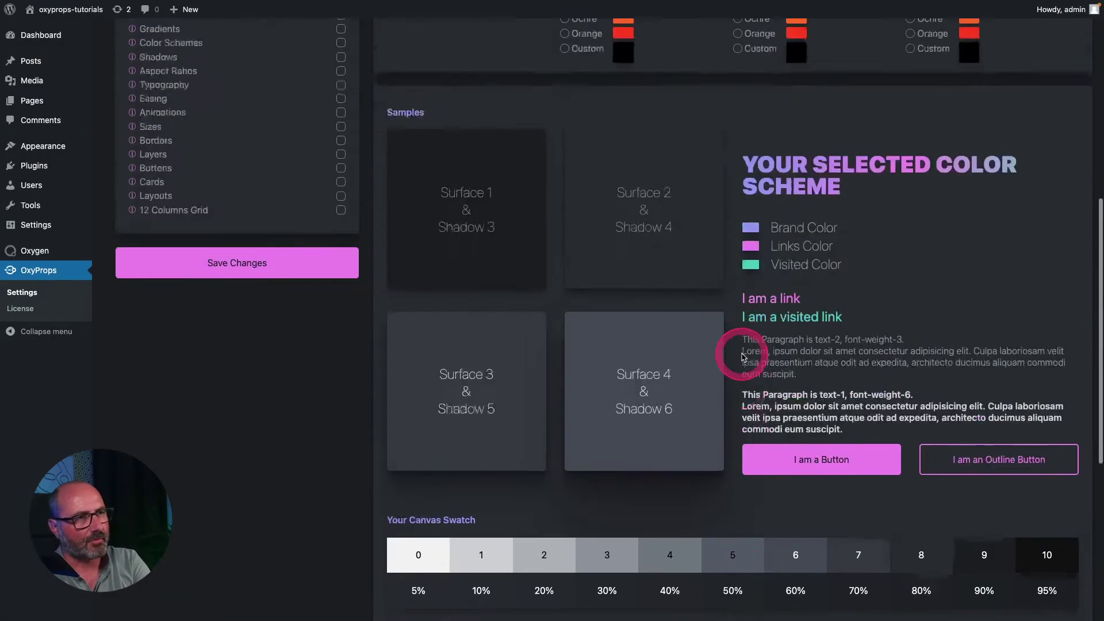
scroll(742, 356, up, 7)
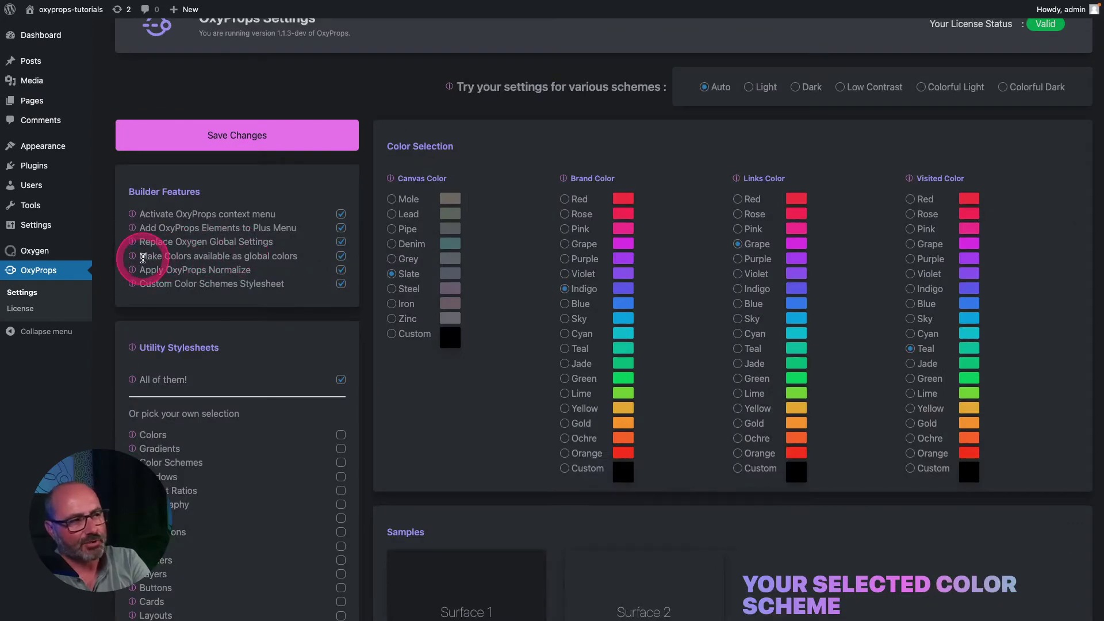
drag(143, 258, 305, 261)
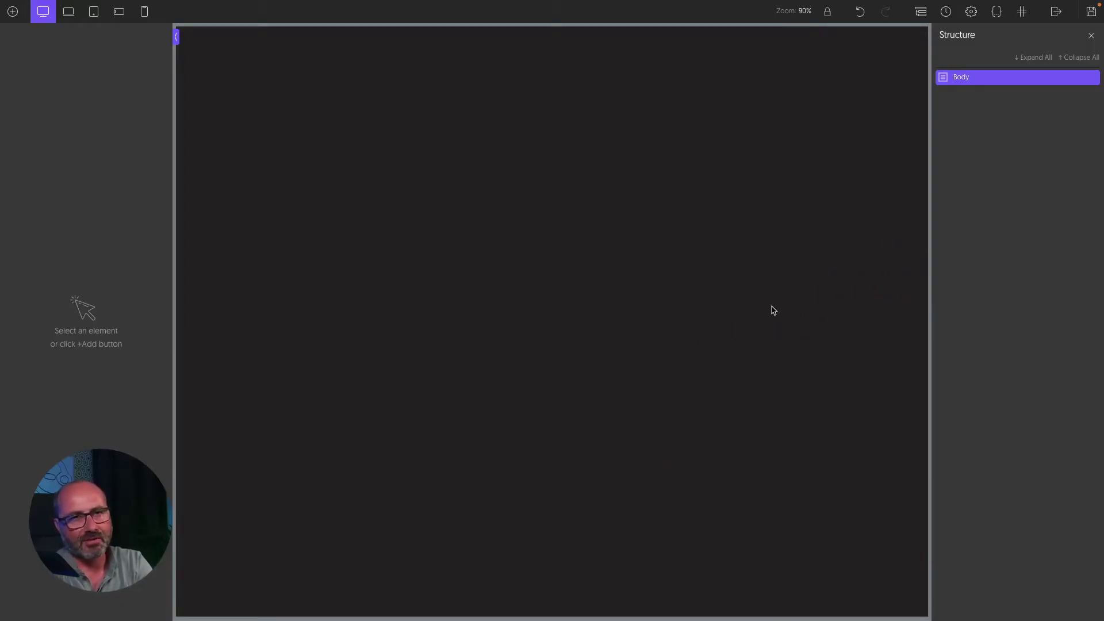
- Examine the OP Color Palette and OP Logical Colors sets in the Oxygen builder's global color styles
click(971, 11)
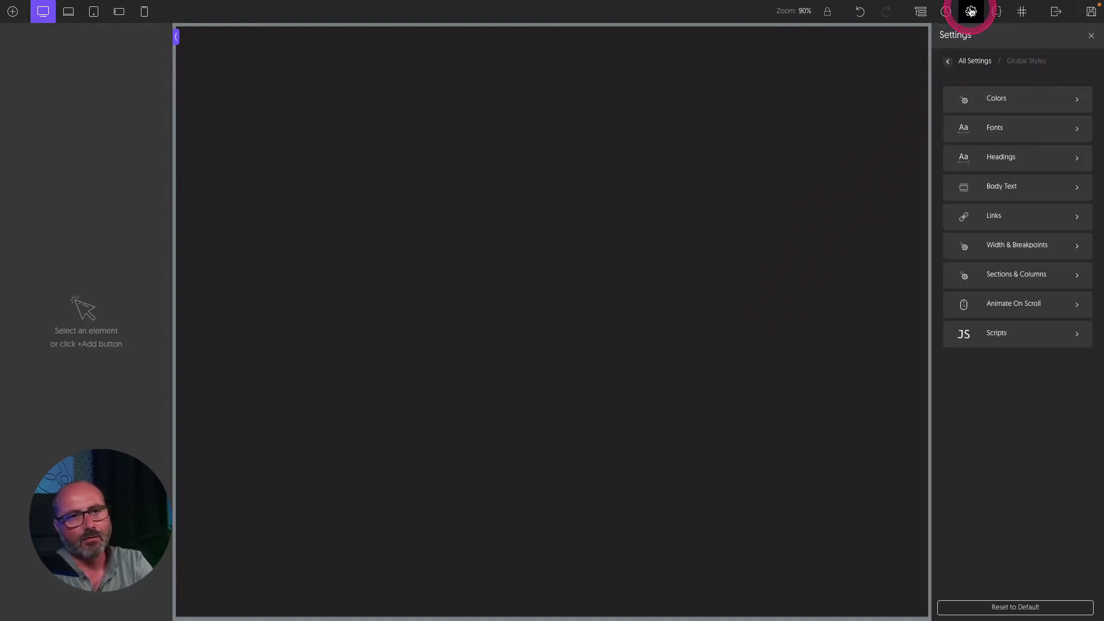
click(981, 101)
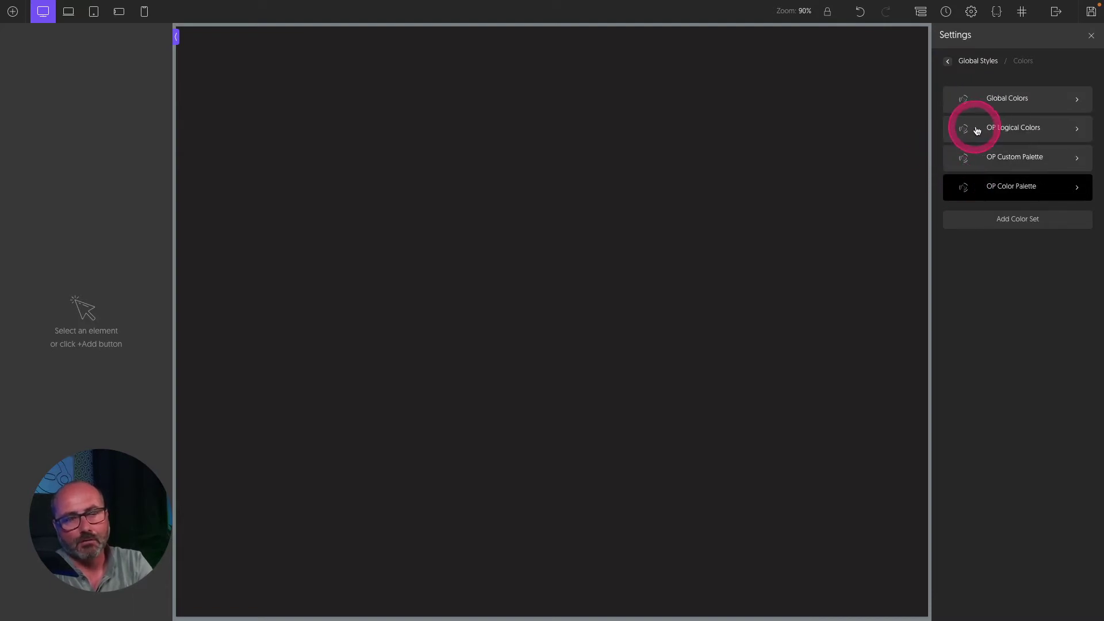
click(974, 188)
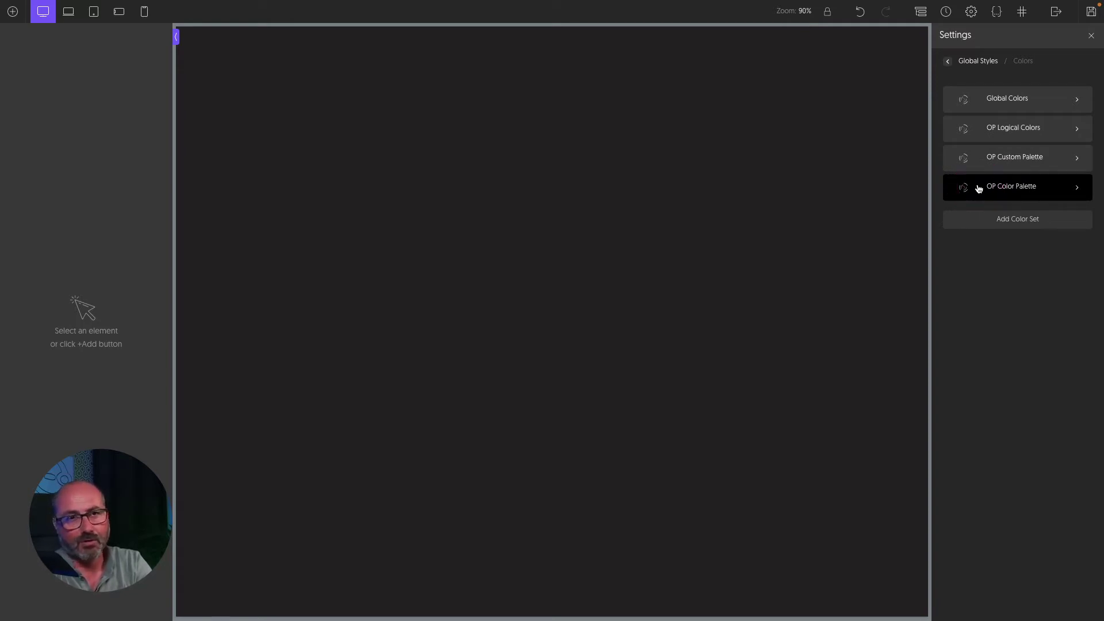
click(979, 189)
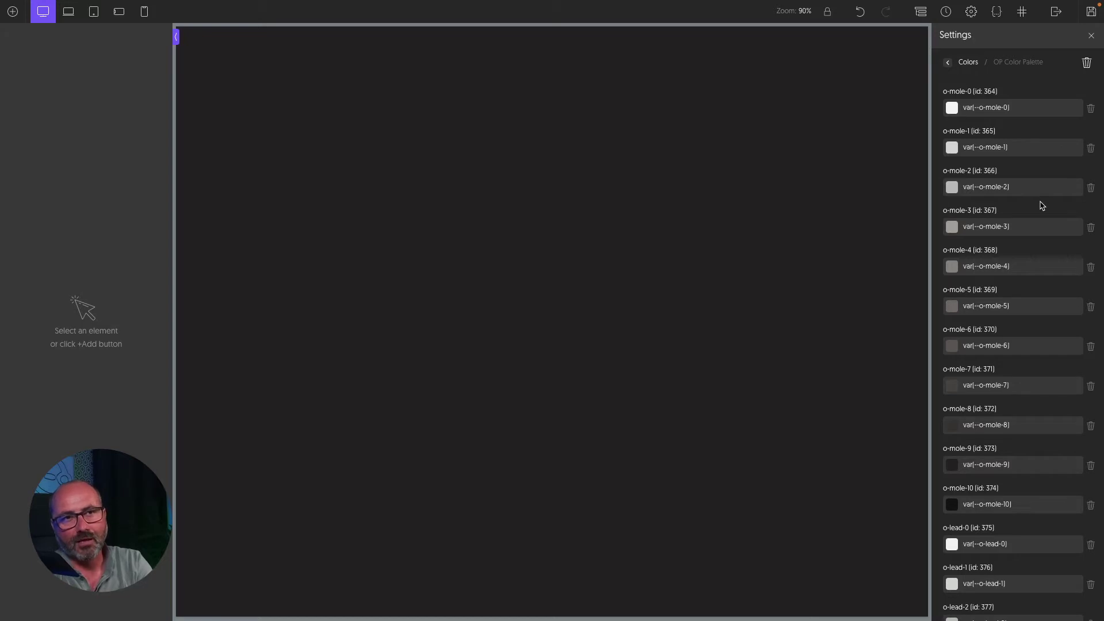
click(1094, 374)
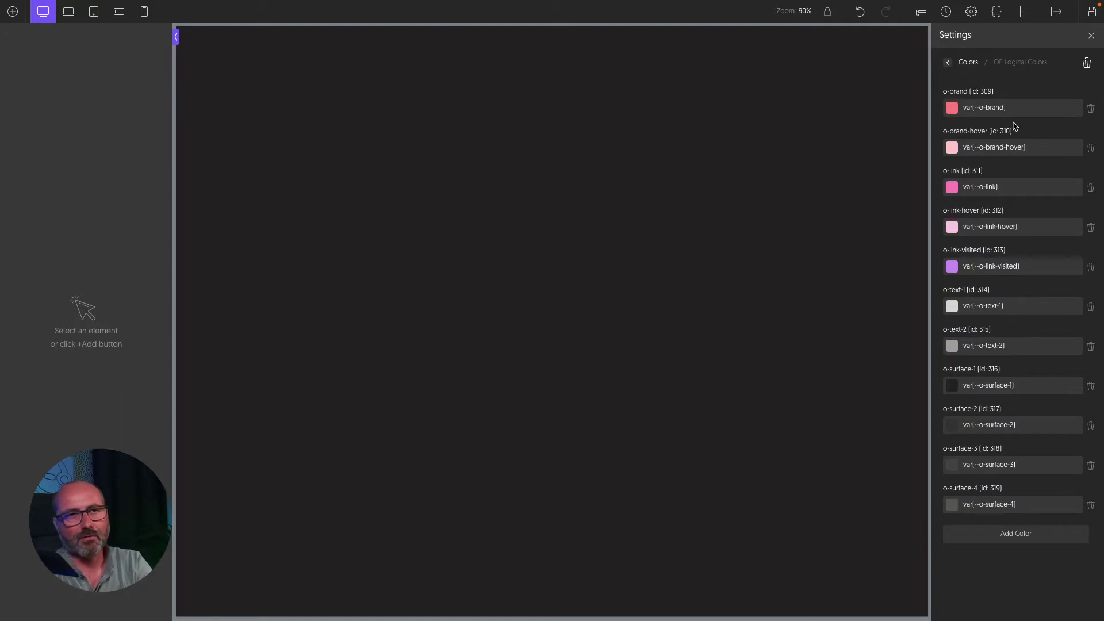
click(1006, 112)
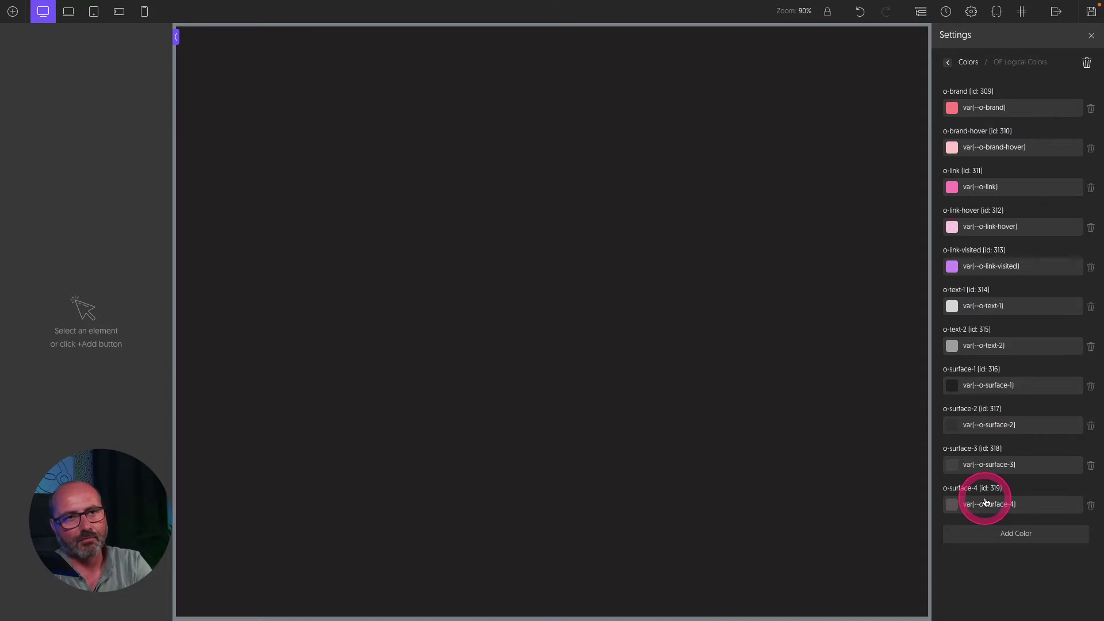
- Add a section to the empty page and place a heading inside it
click(645, 228)
click(13, 11)
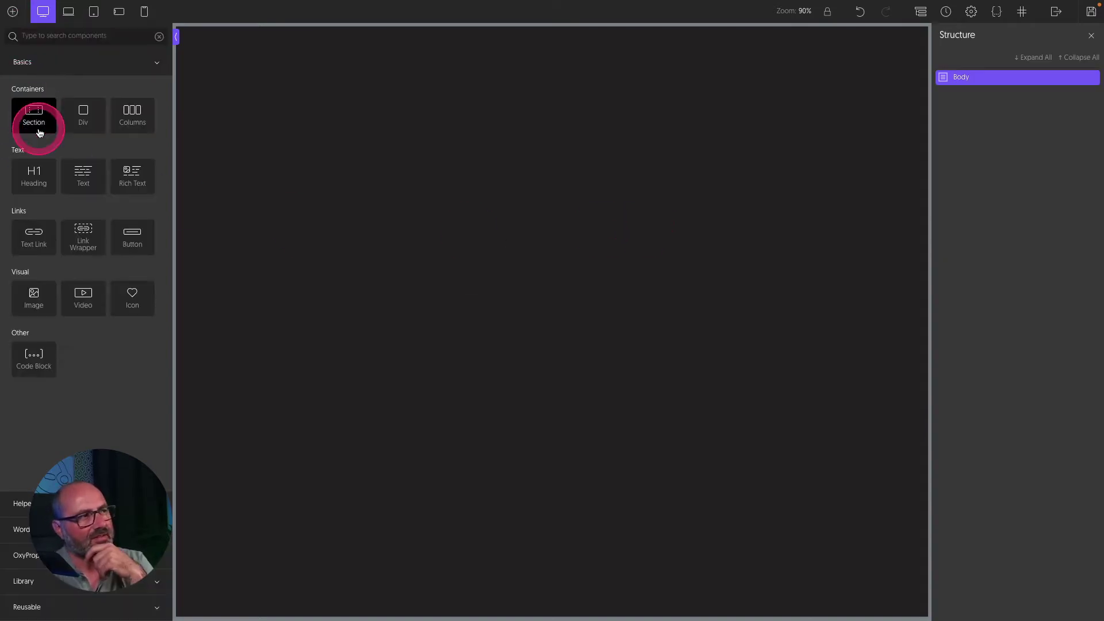
click(33, 118)
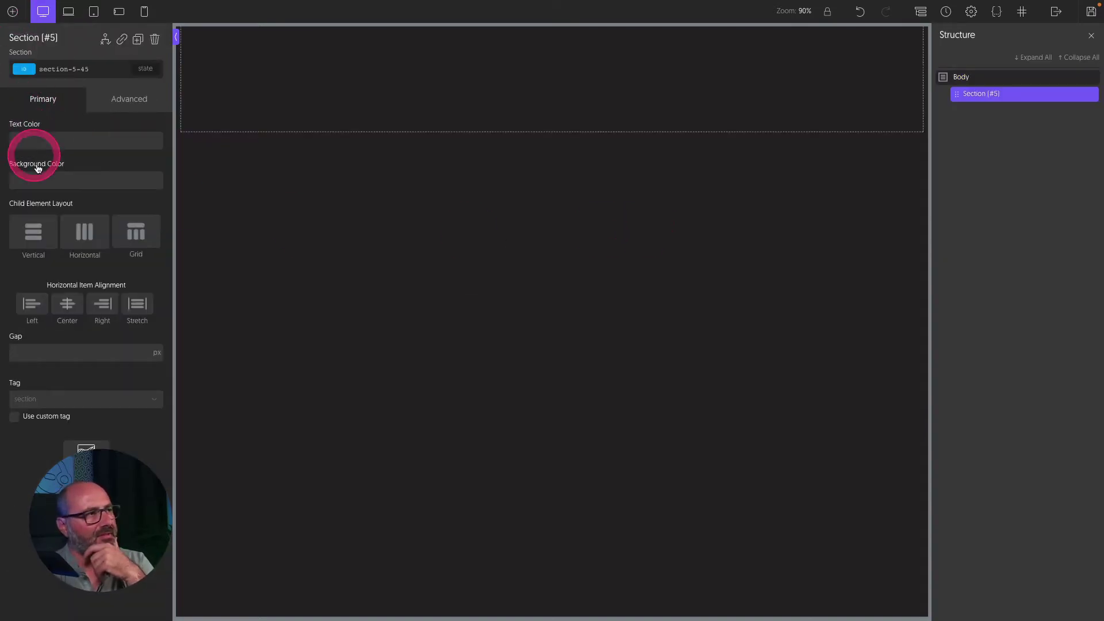
key(a)
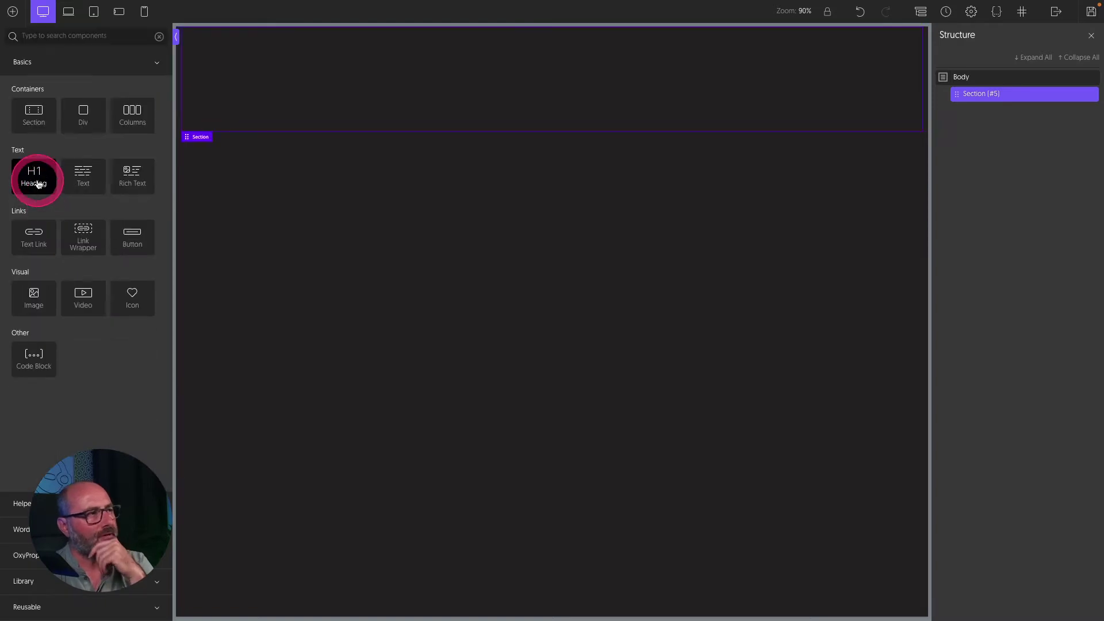
click(36, 178)
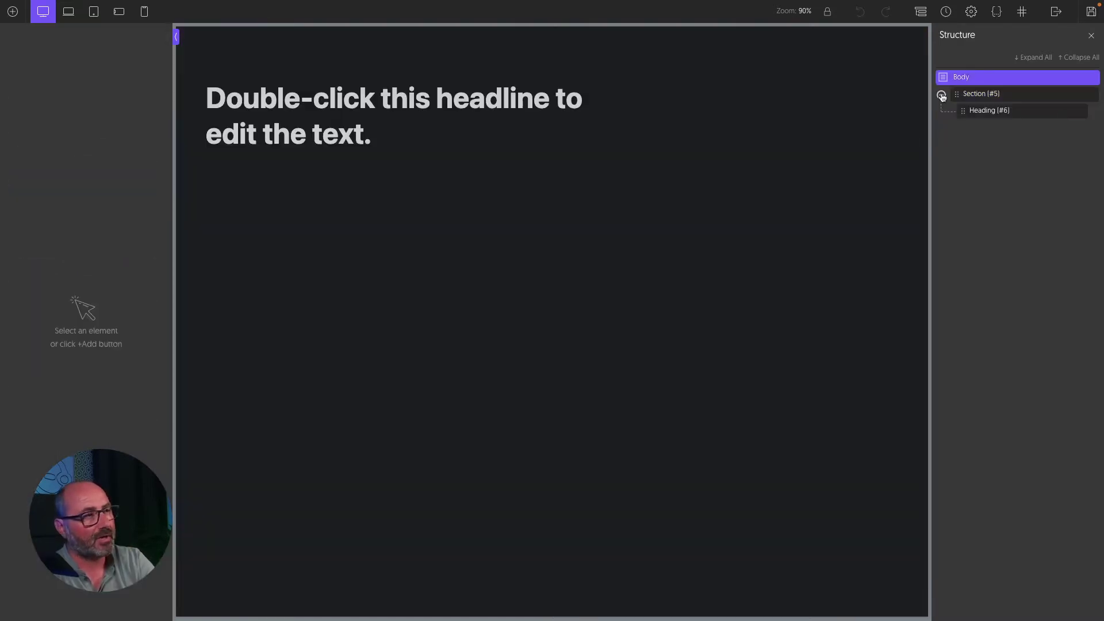
- Set the heading's text color to o-indigo-5 from the OP Color Palette
click(415, 95)
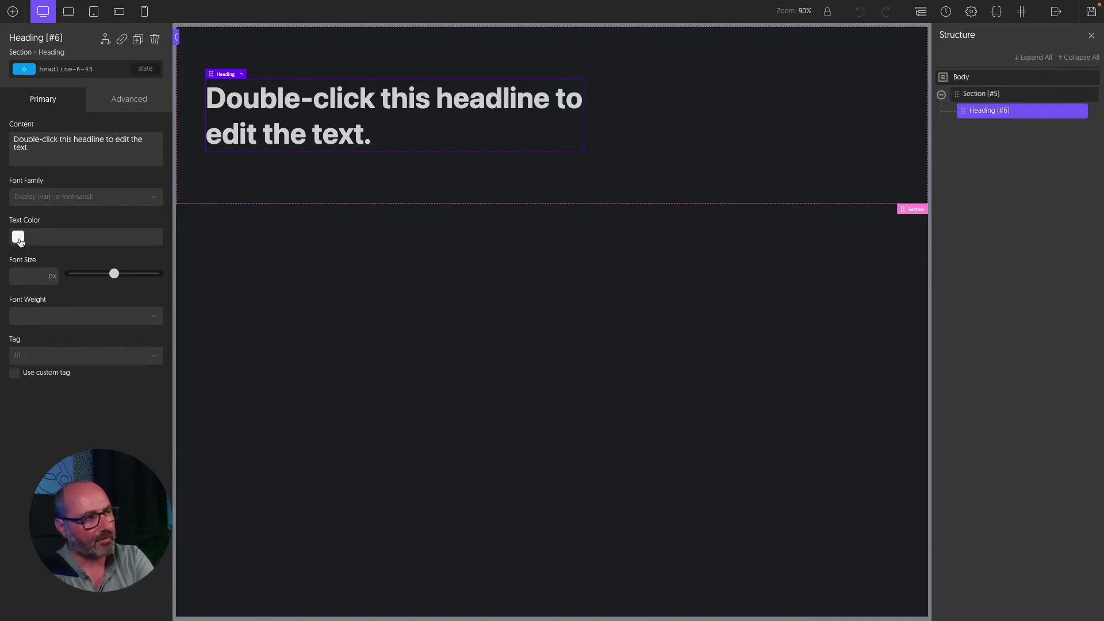
click(17, 237)
click(18, 240)
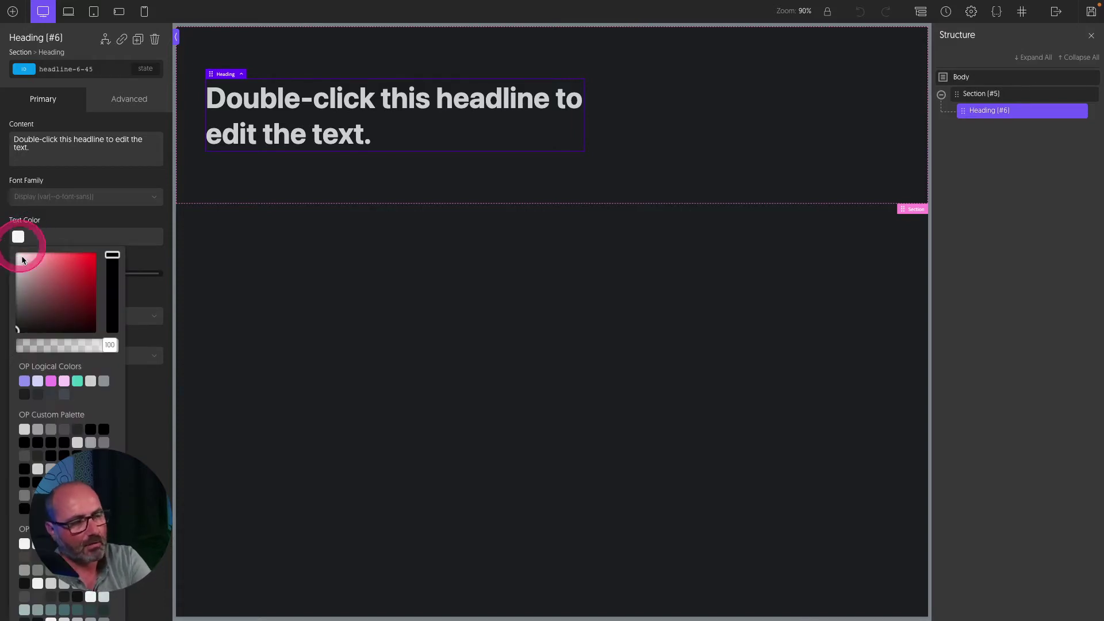
scroll(57, 336, down, 3)
scroll(57, 336, down, 3)
scroll(66, 153, up, 2)
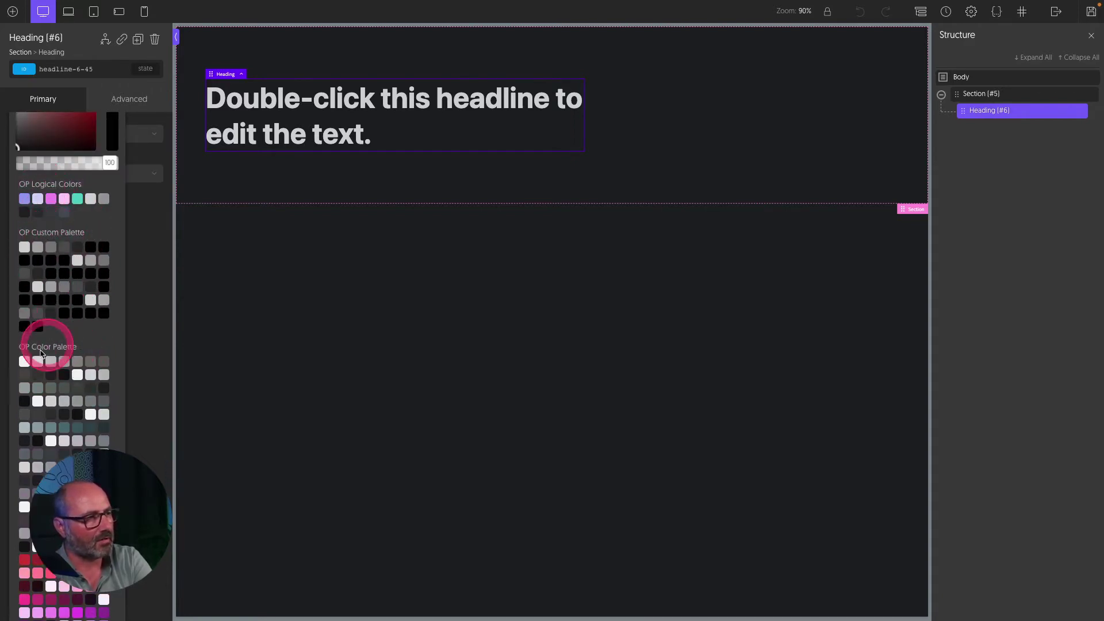
scroll(73, 388, down, 1)
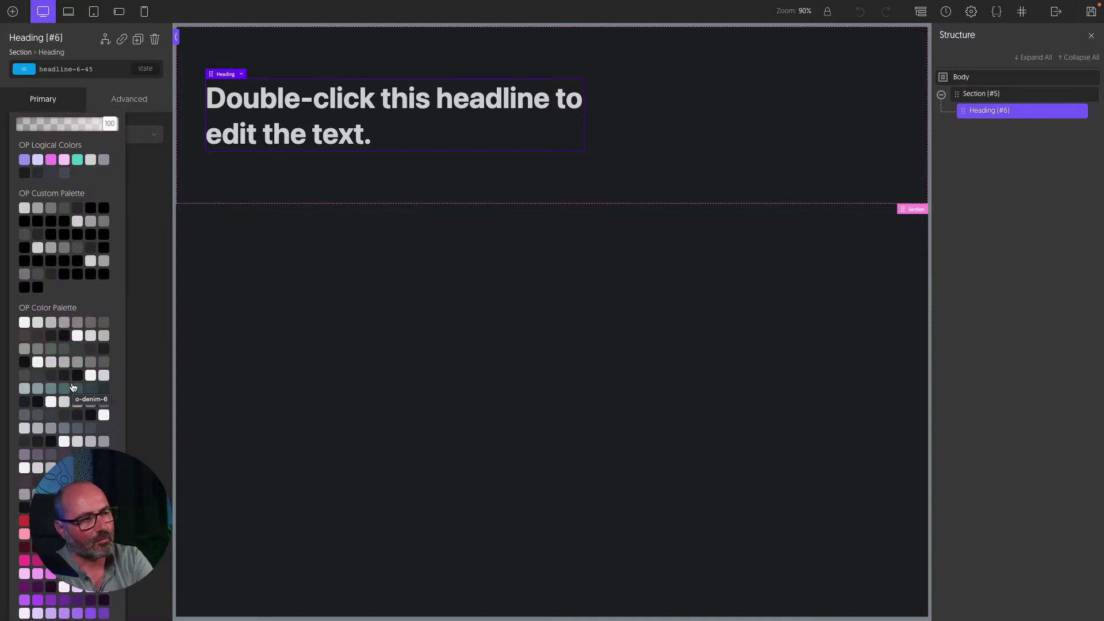
scroll(70, 387, up, 2)
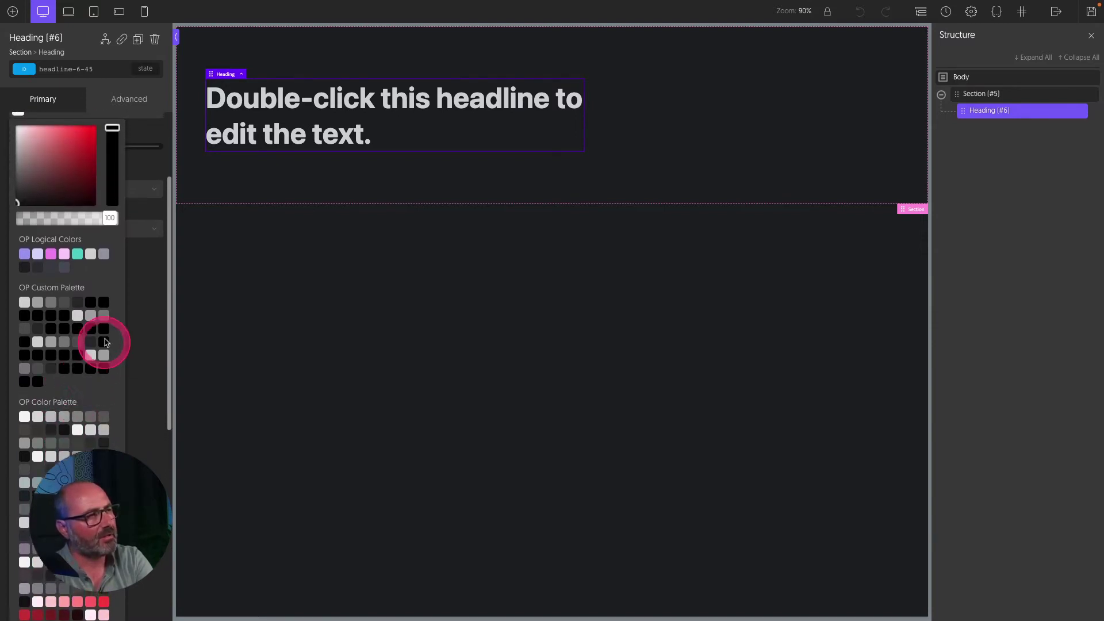
scroll(67, 426, down, 6)
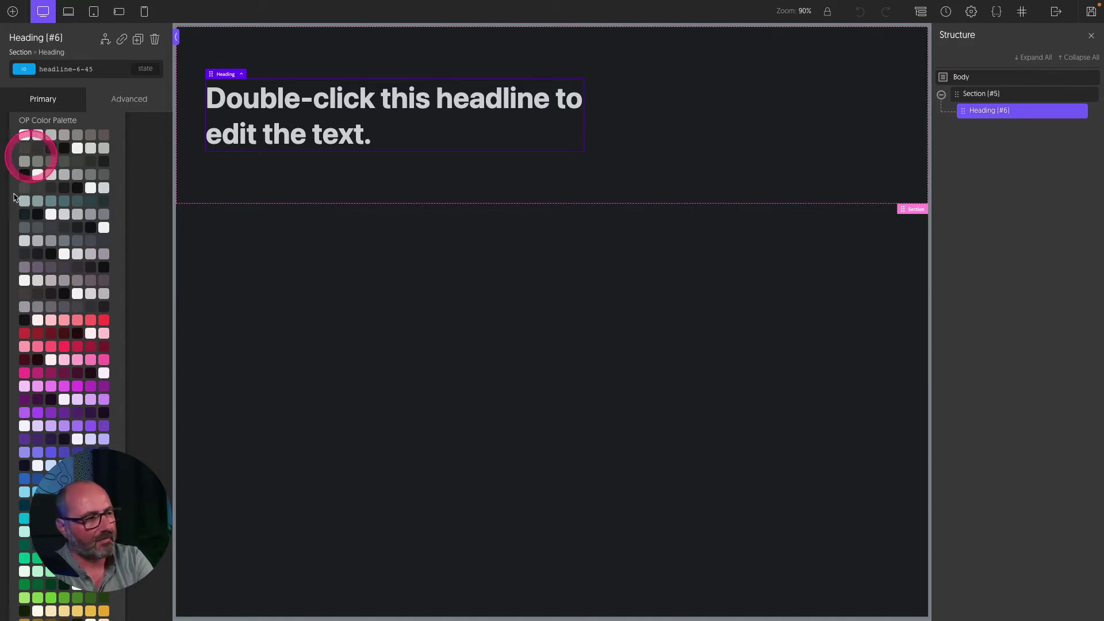
click(60, 446)
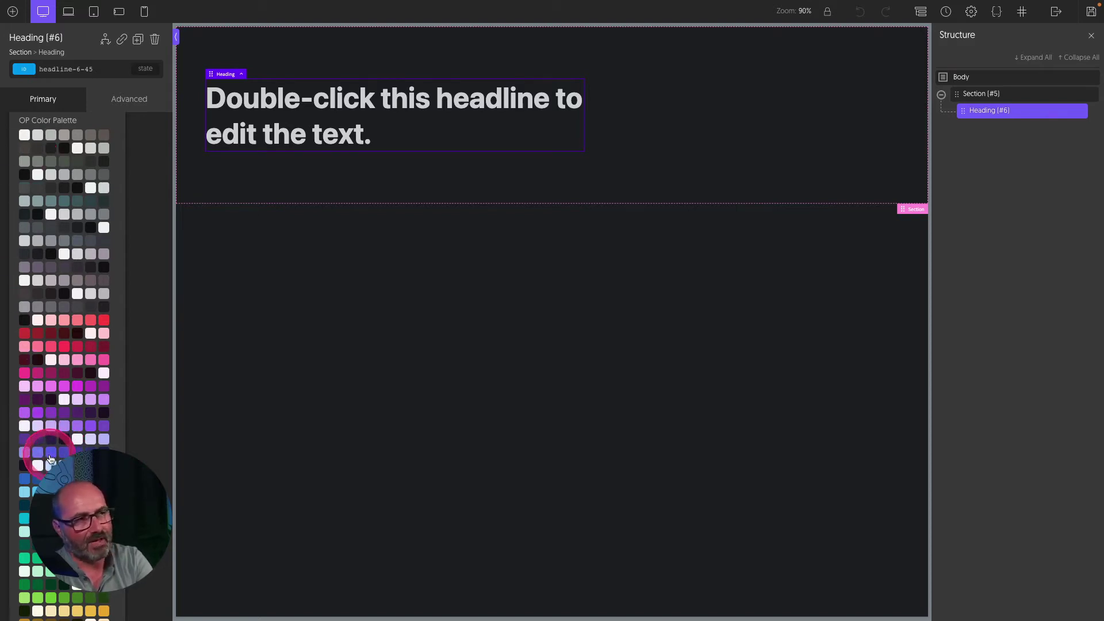
click(51, 453)
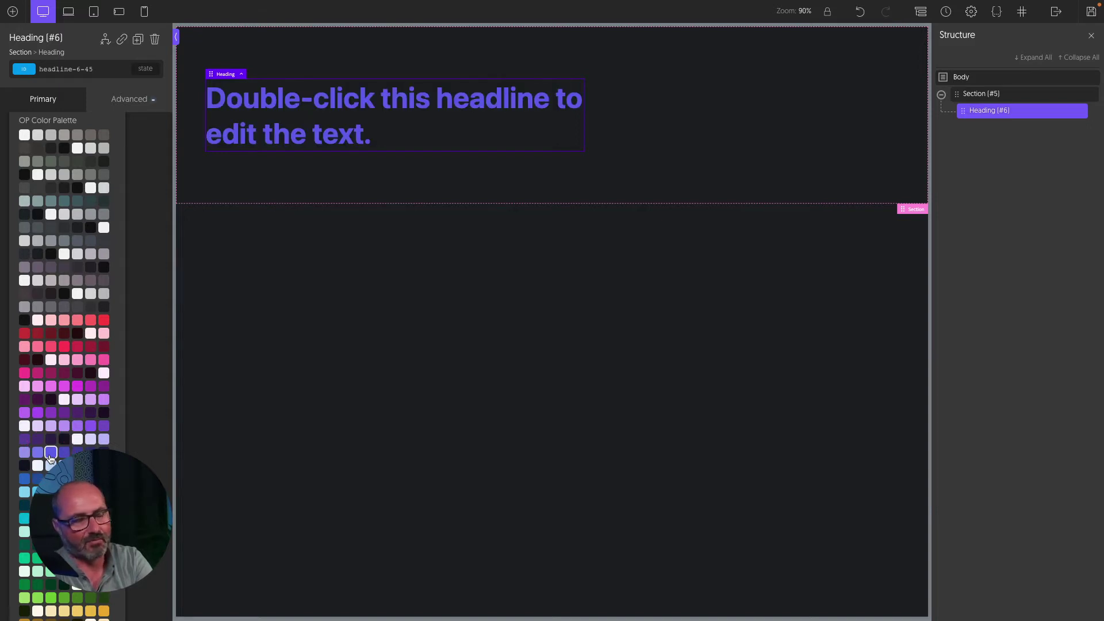
scroll(142, 372, up, 7)
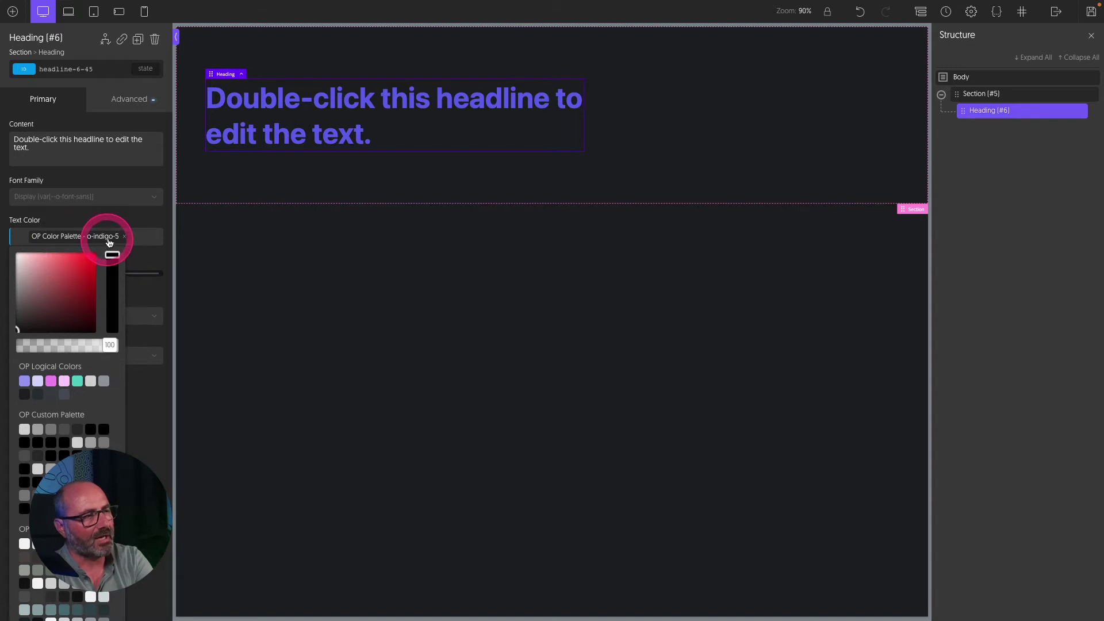
click(142, 241)
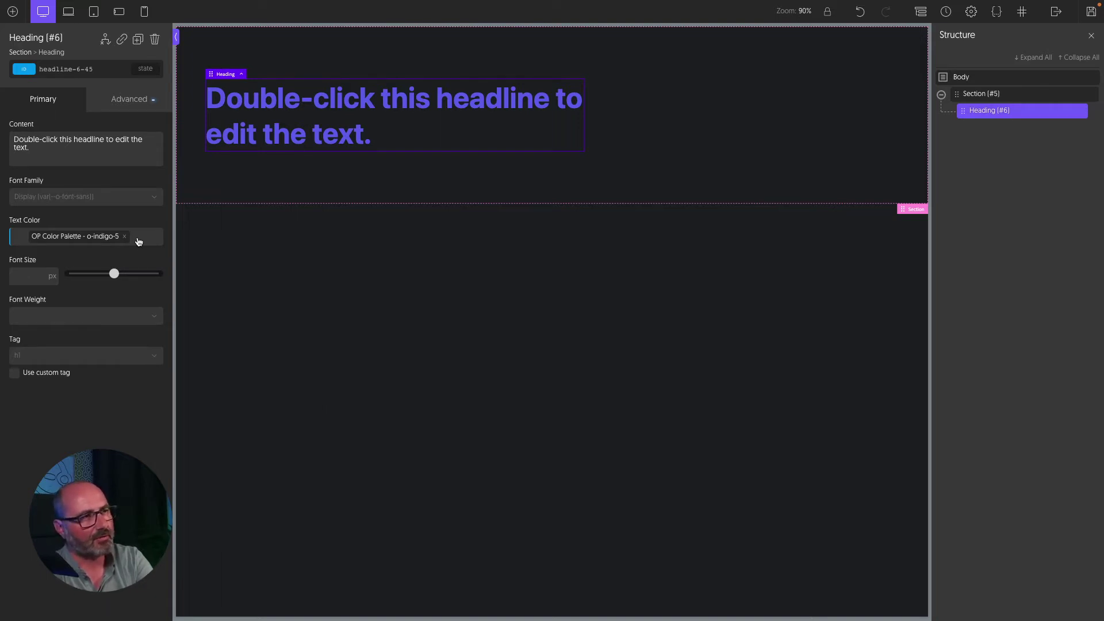
- Duplicate the indigo heading and clear the text color of the copy
click(138, 40)
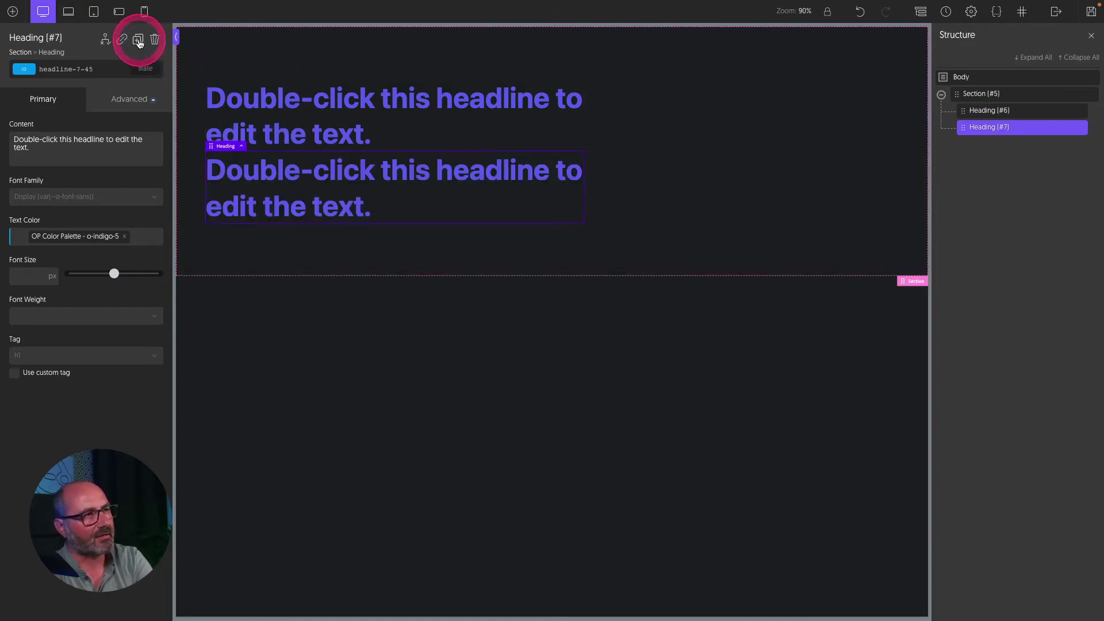
click(125, 236)
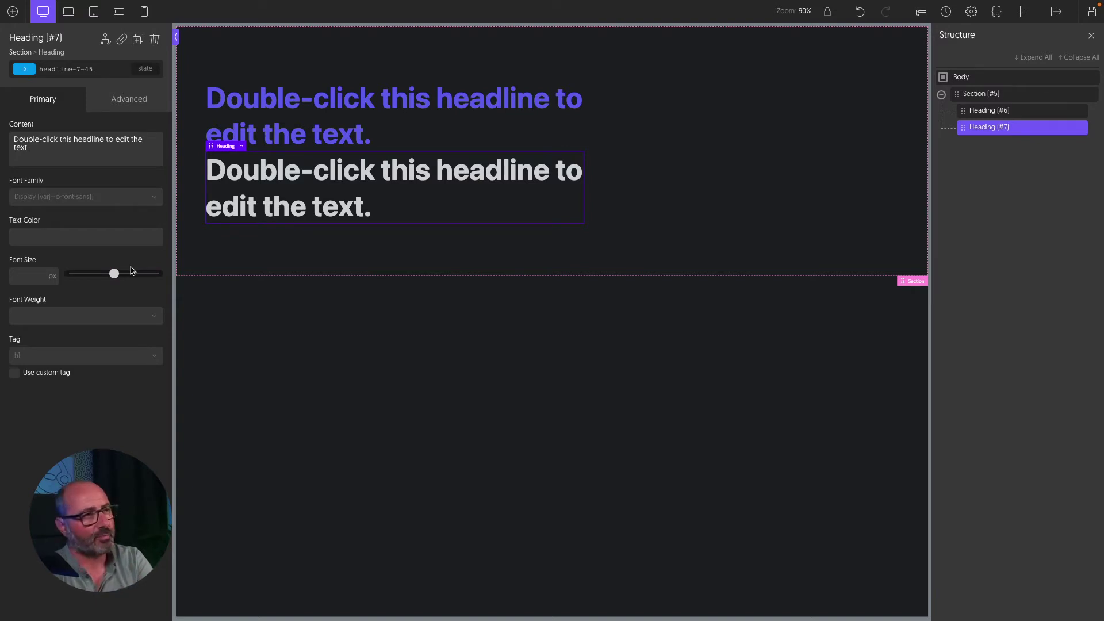
click(123, 239)
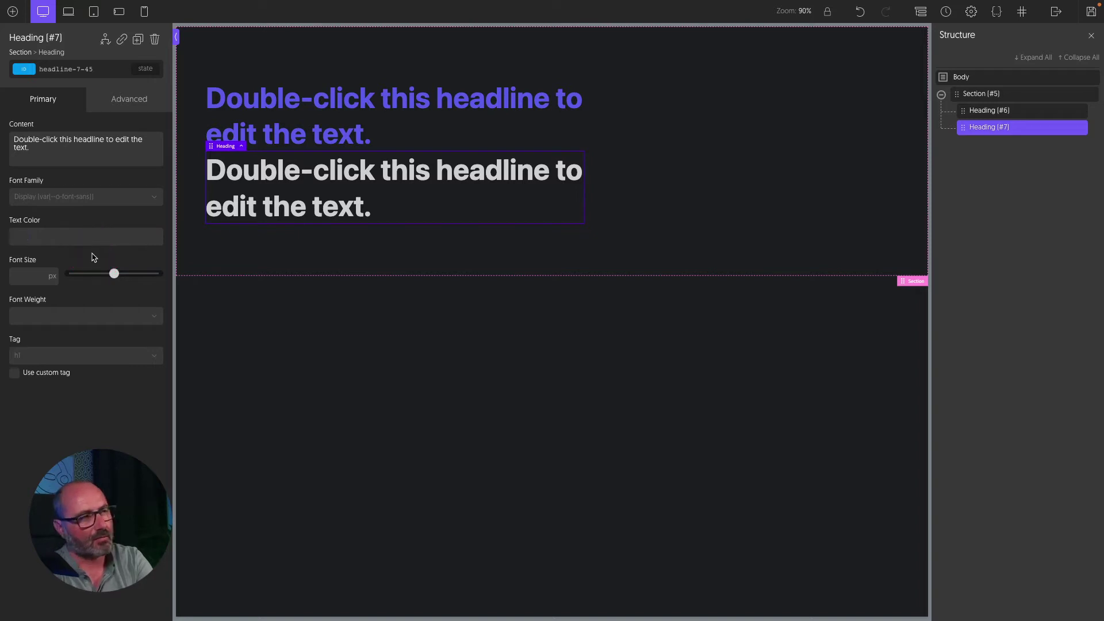
- Examine the OxyProps theme, canvas, brand, links and visited swatches offered for the second heading's text color, without choosing one
click(56, 238)
drag(59, 240, 43, 238)
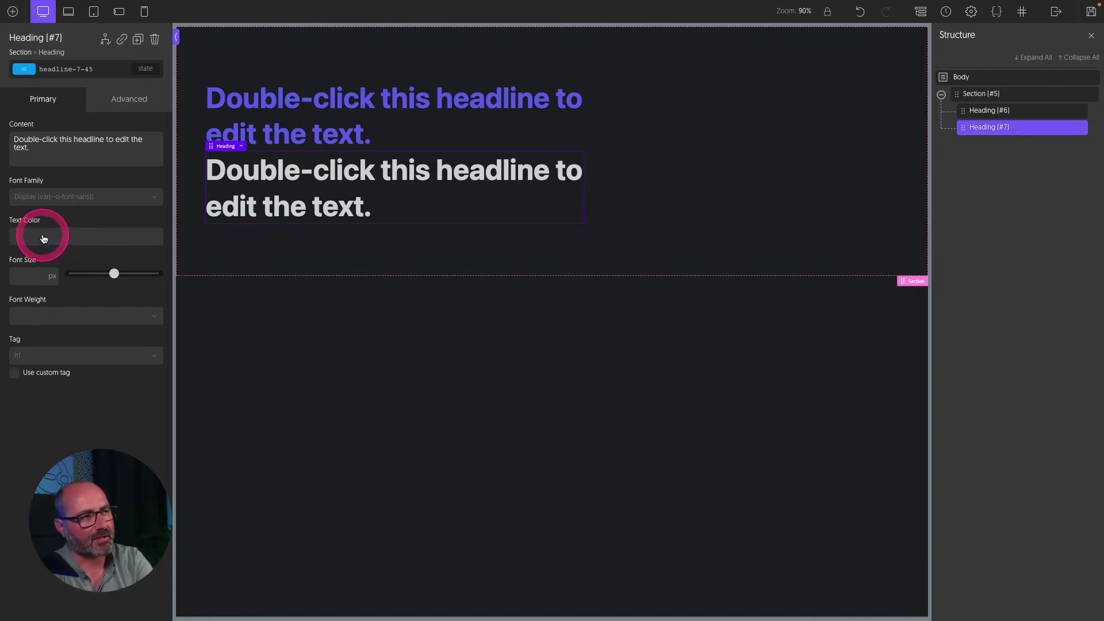
click(44, 238)
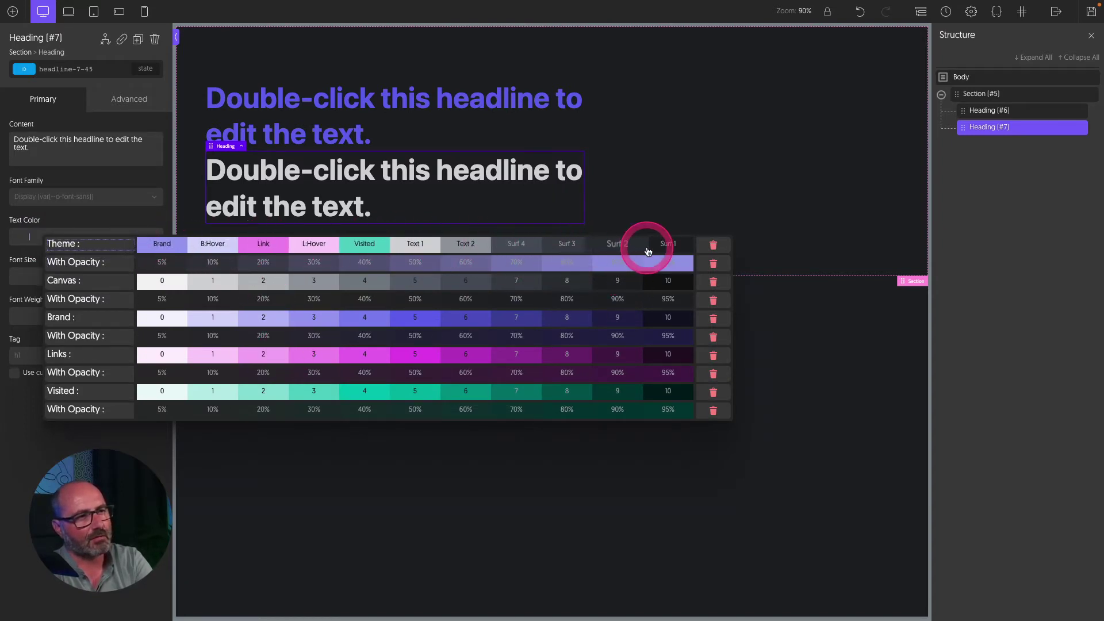
click(283, 285)
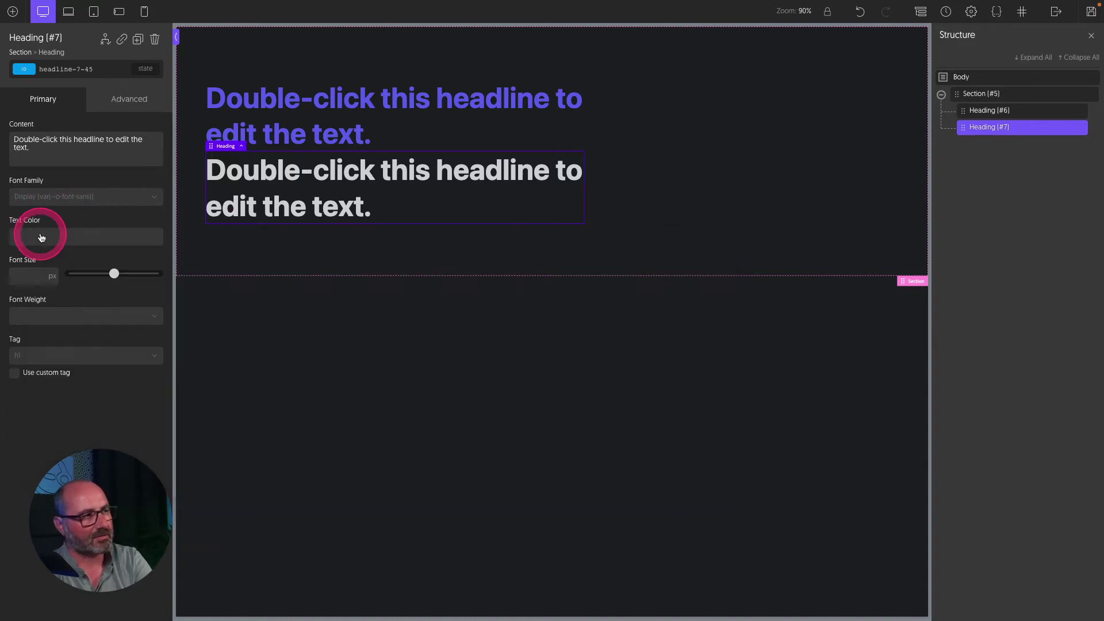
- Set the second heading's text color to the CSS variable var(--o-indigo-5) and compare it with the first heading's color setting
text(var()
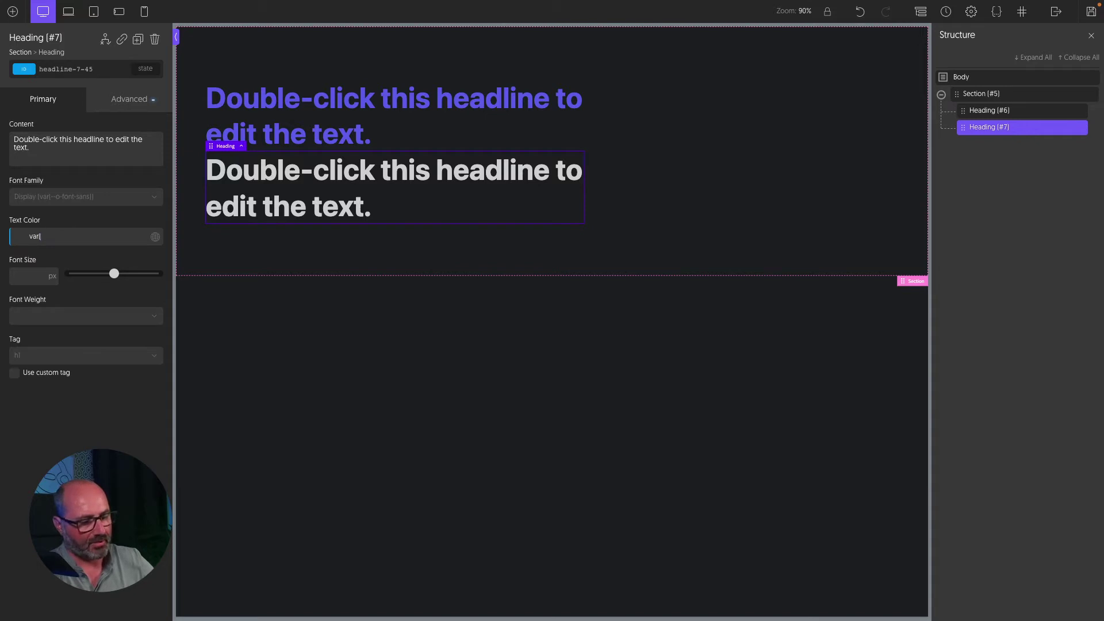
text(--o-)
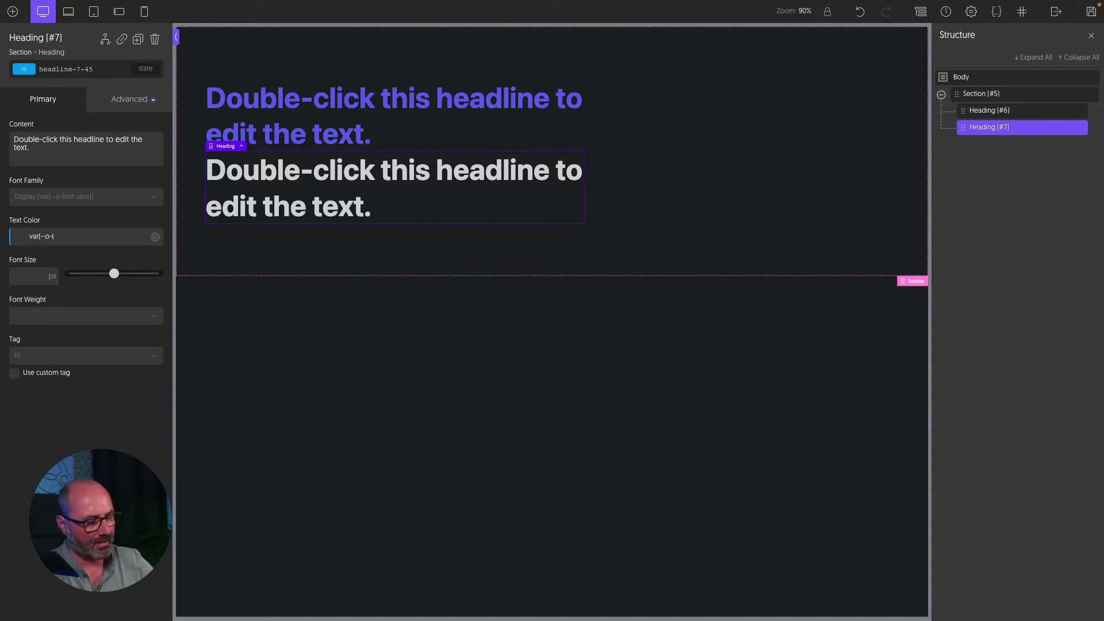
text(indigo-5)
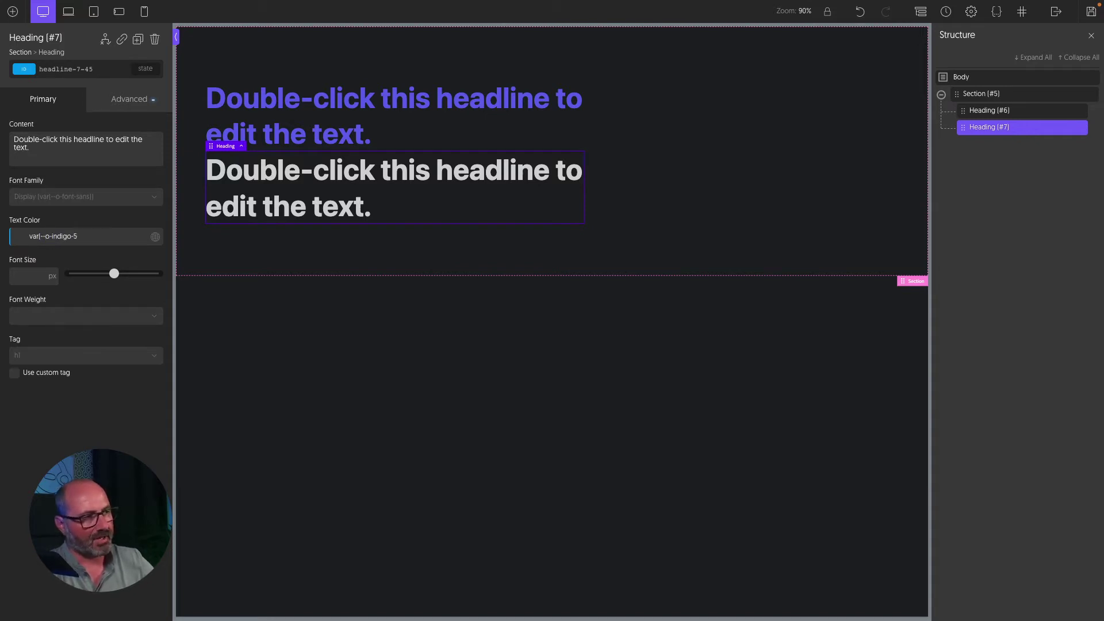
text())
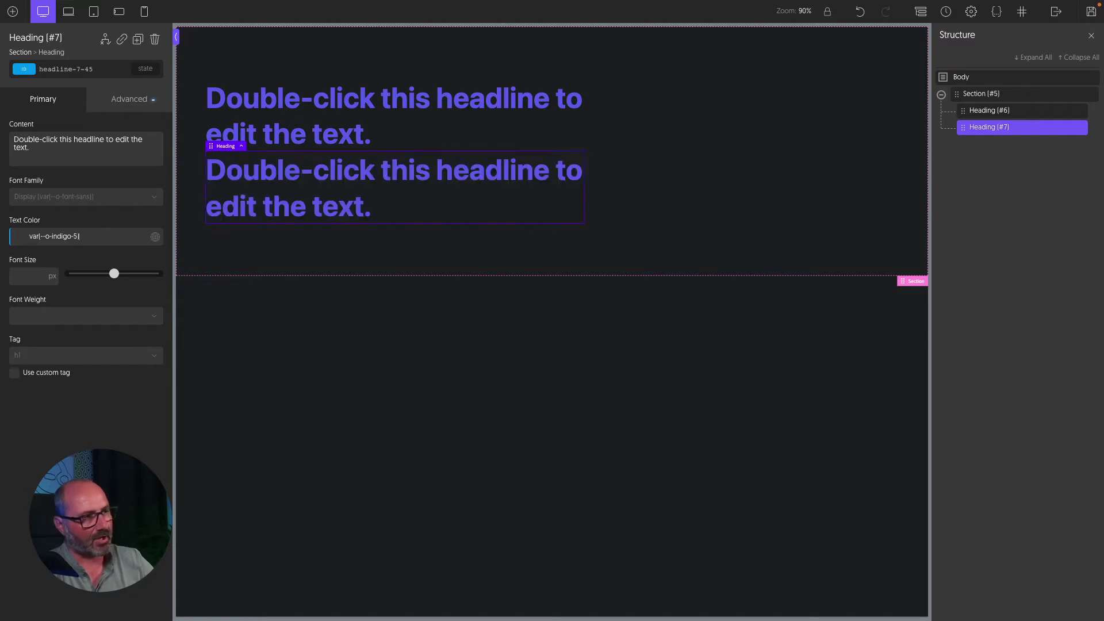
click(421, 105)
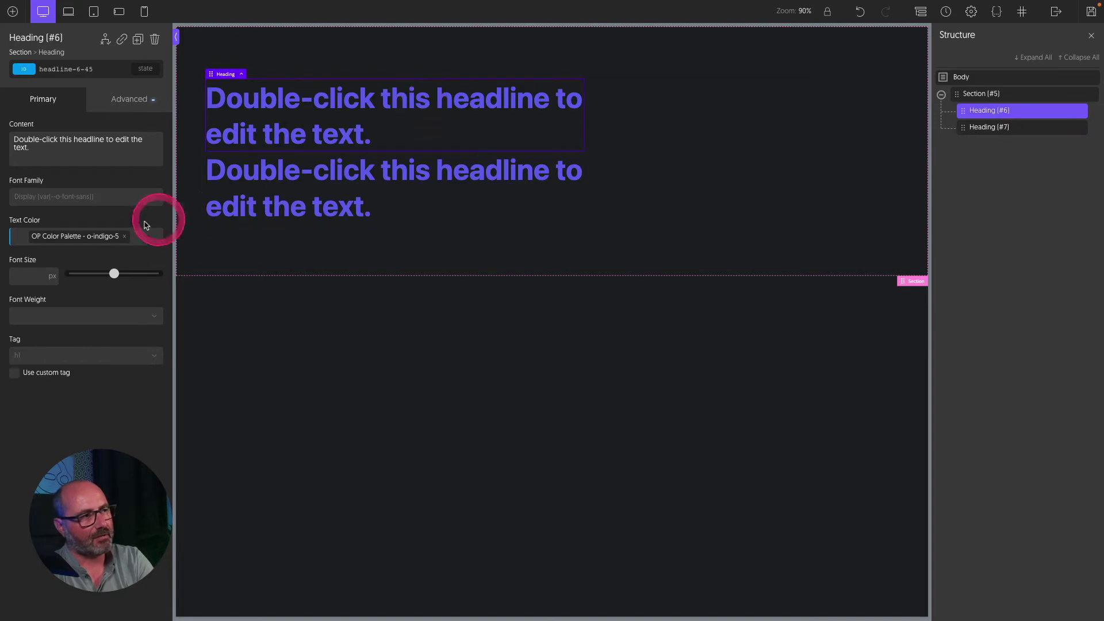
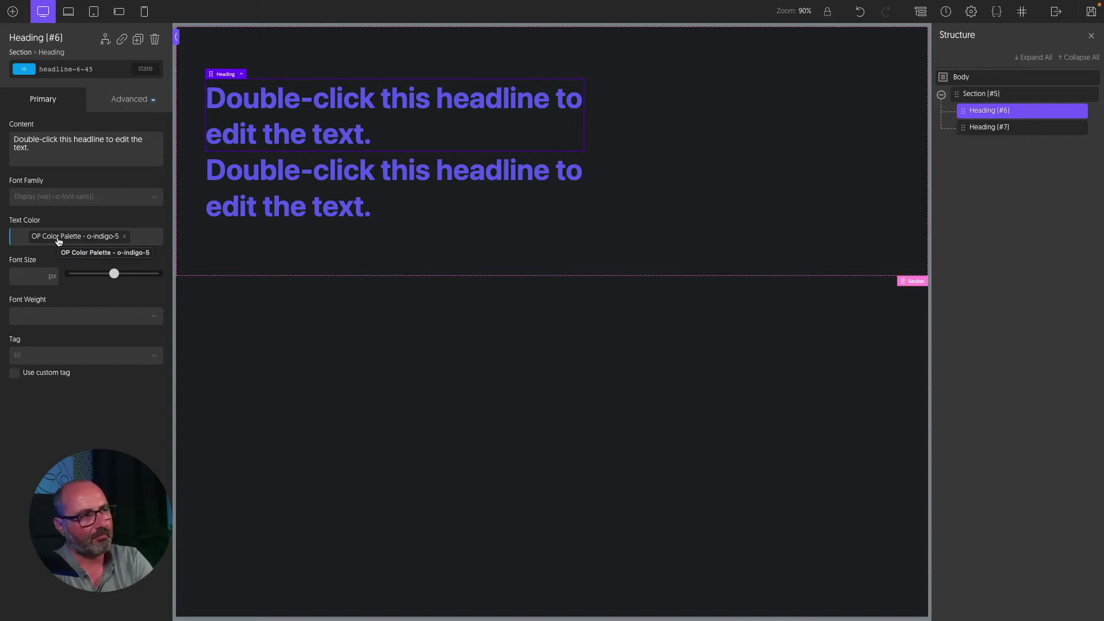
- Duplicate the second heading and clear the text color of the new copy
click(339, 179)
click(53, 240)
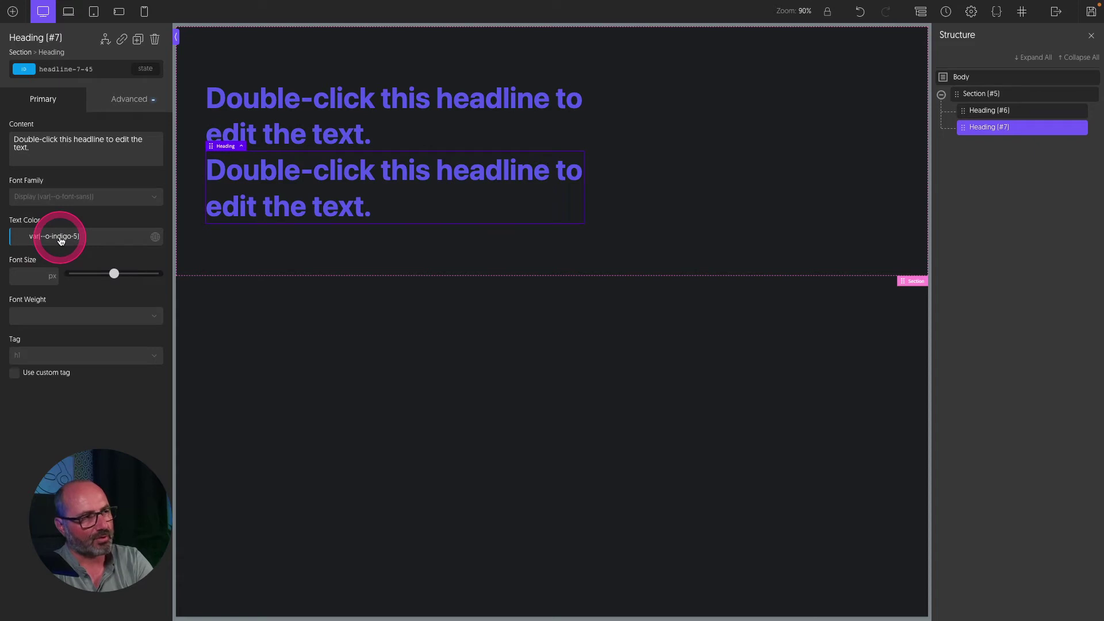
click(138, 39)
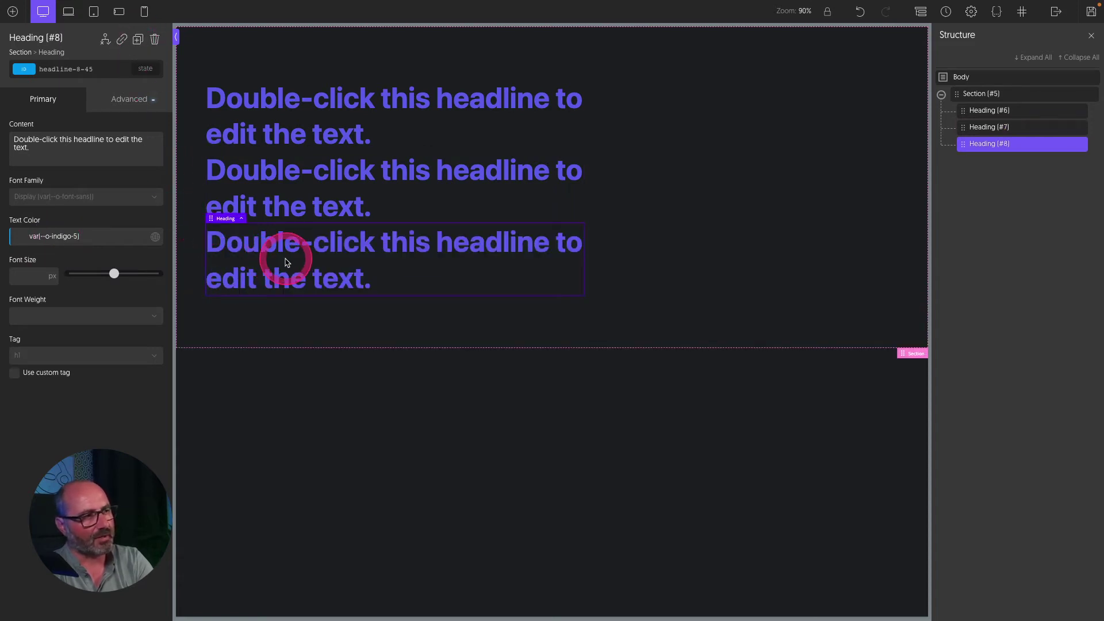
click(772, 246)
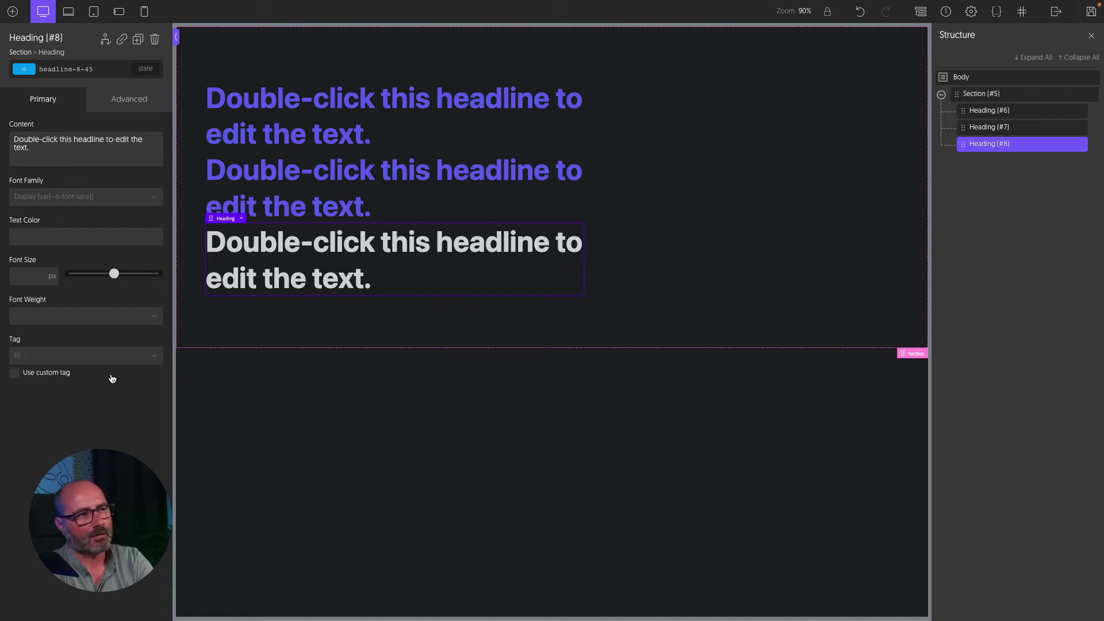
- Add the class o-text-indigo-5 to the third heading
click(104, 74)
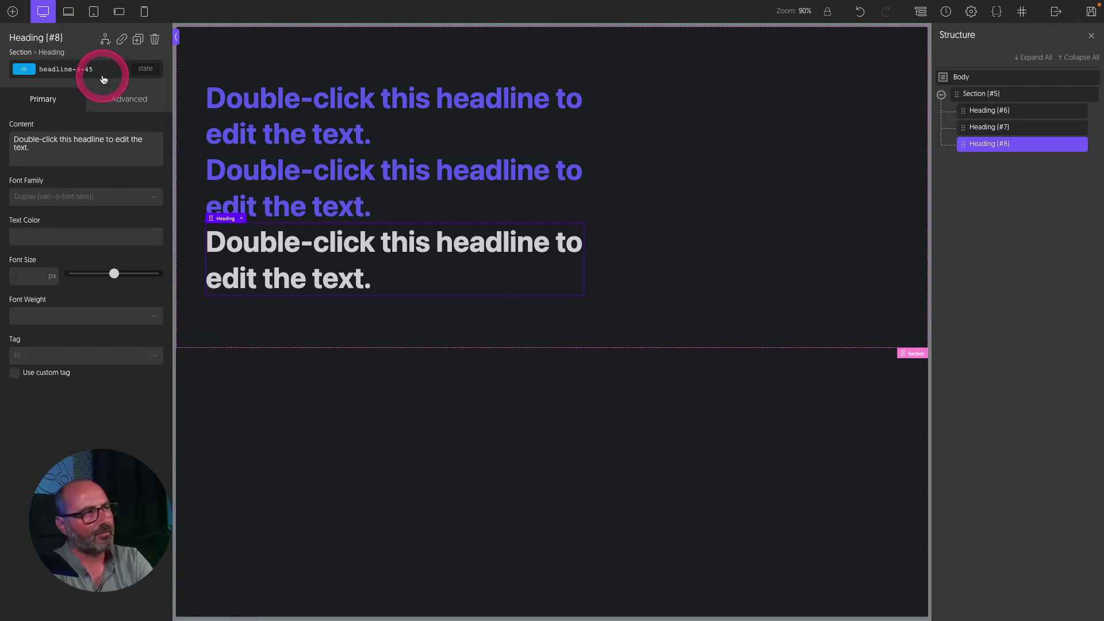
text(o-text)
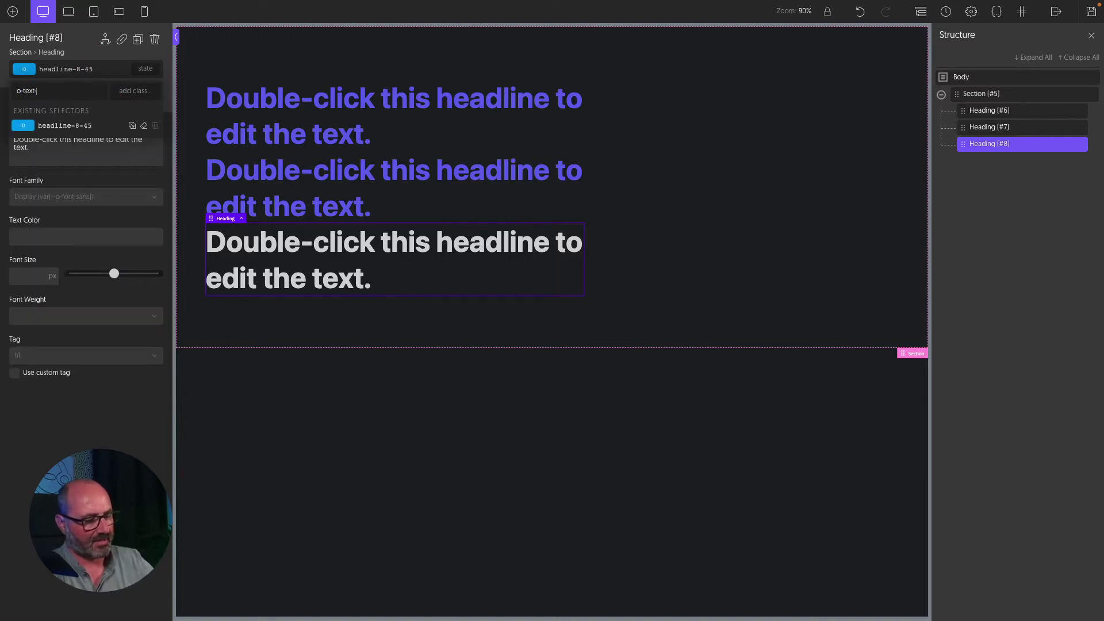
text(-indigo-5)
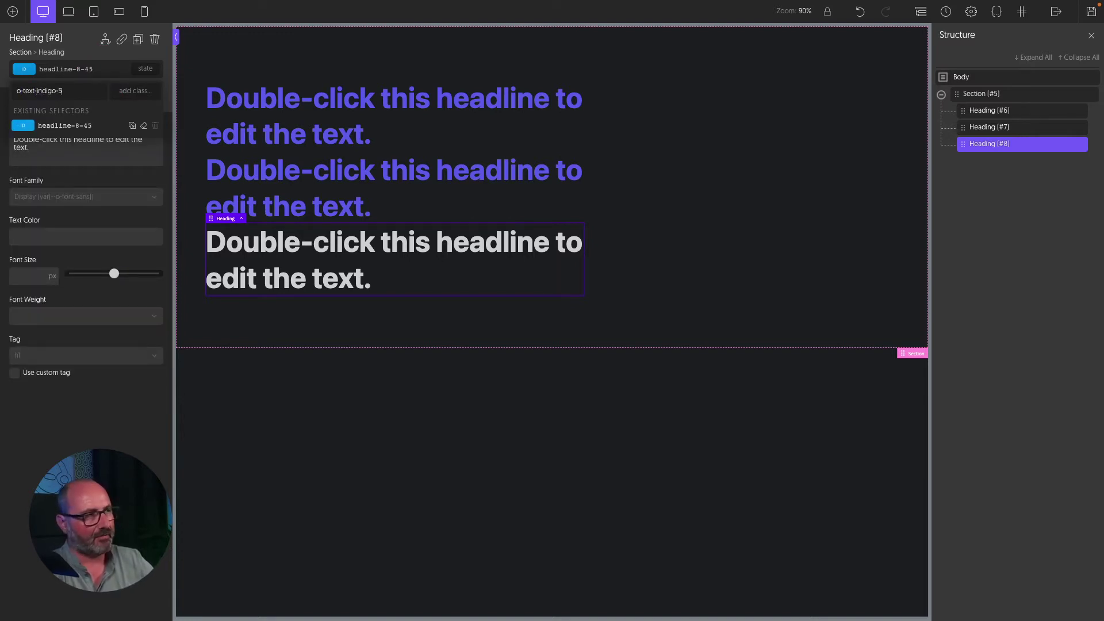
key(Return)
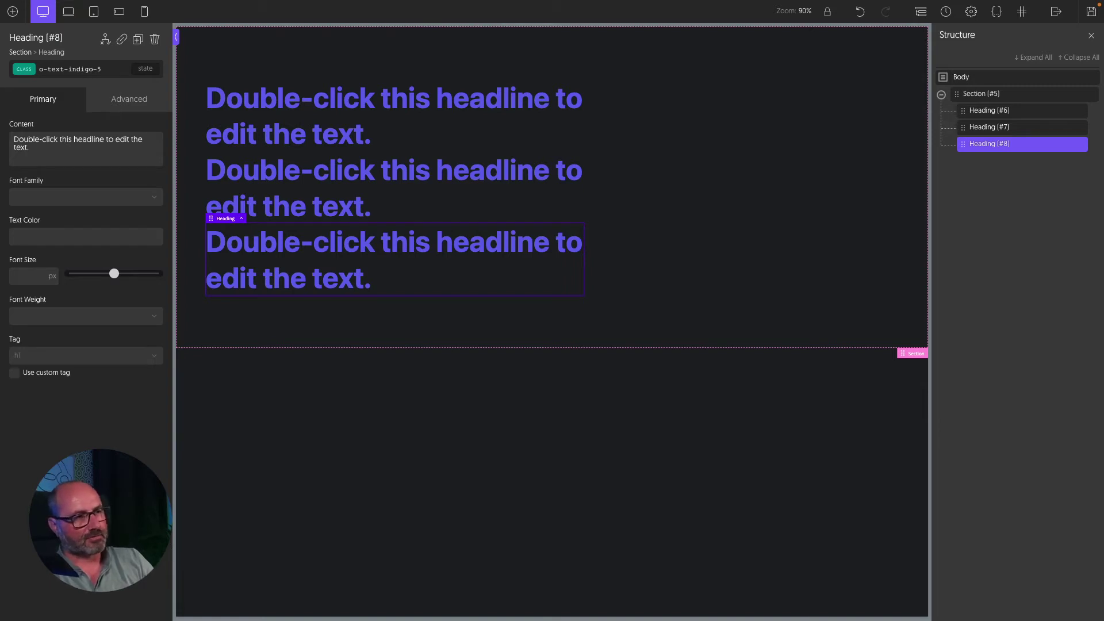
- Set the background color of the section holding the headings to o-indigo-10 from the OP Color Palette
click(992, 94)
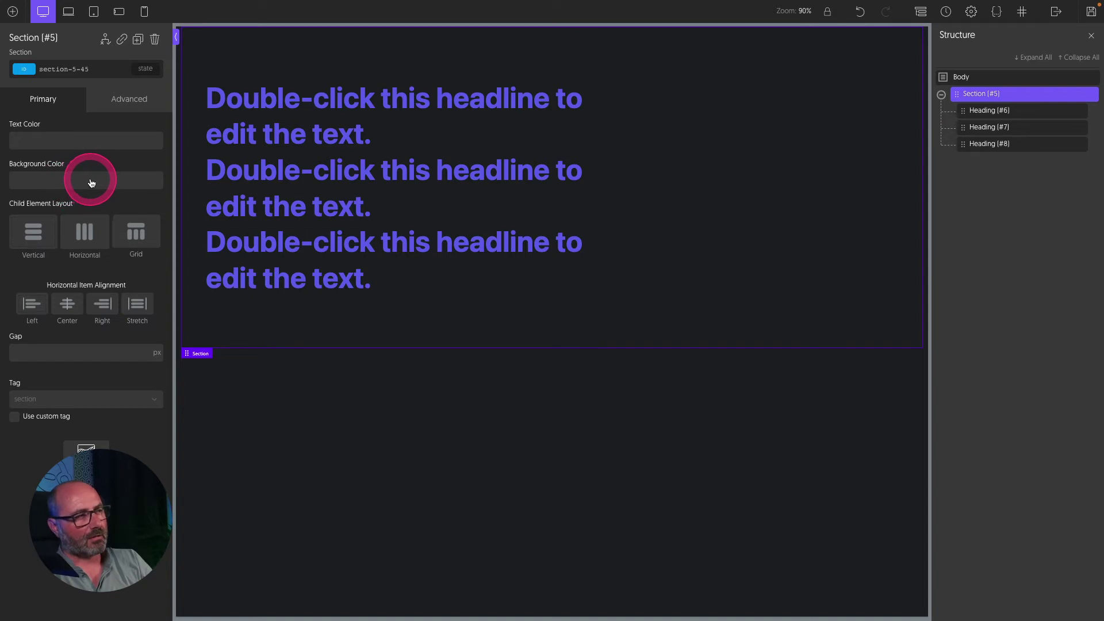
click(91, 183)
scroll(90, 342, down, 10)
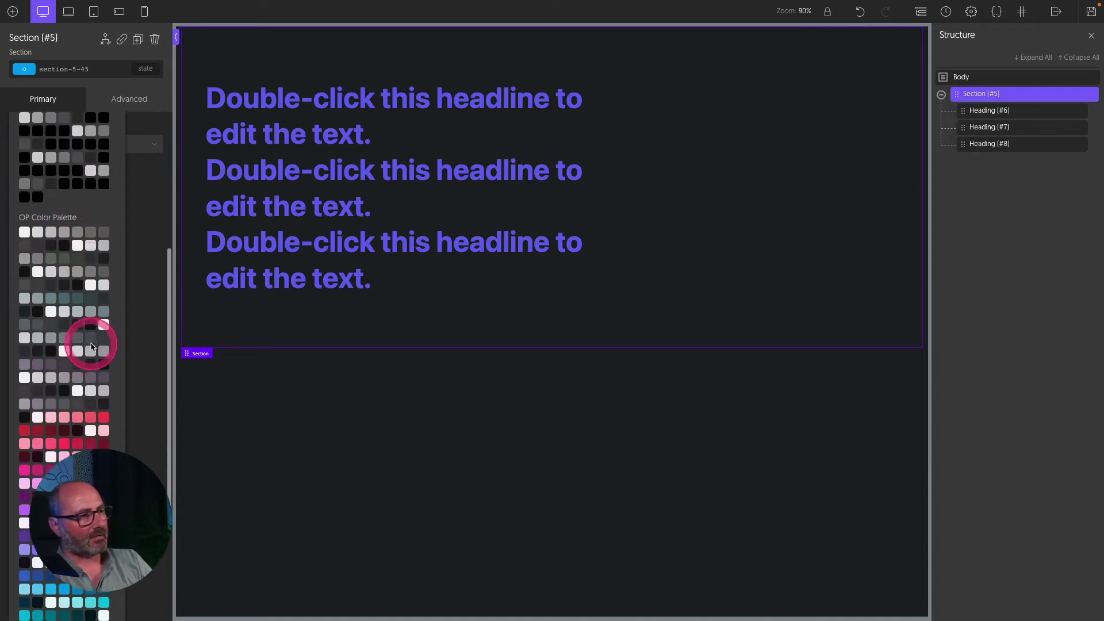
scroll(90, 348, down, 1)
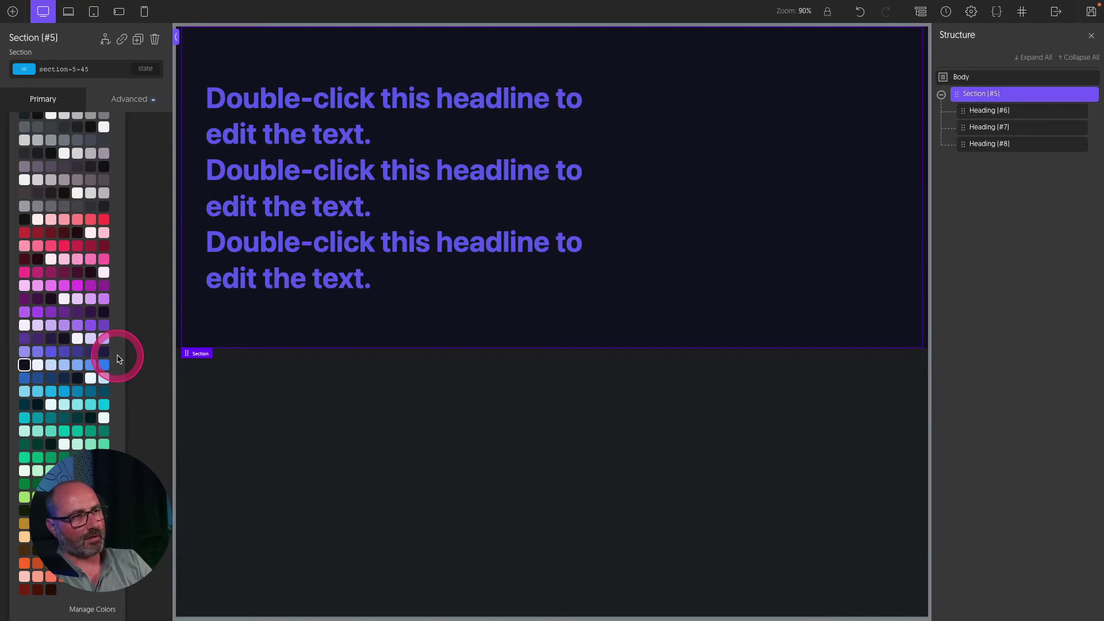
- Remove the section's palette background color and try entering a CSS variable in its place
click(117, 180)
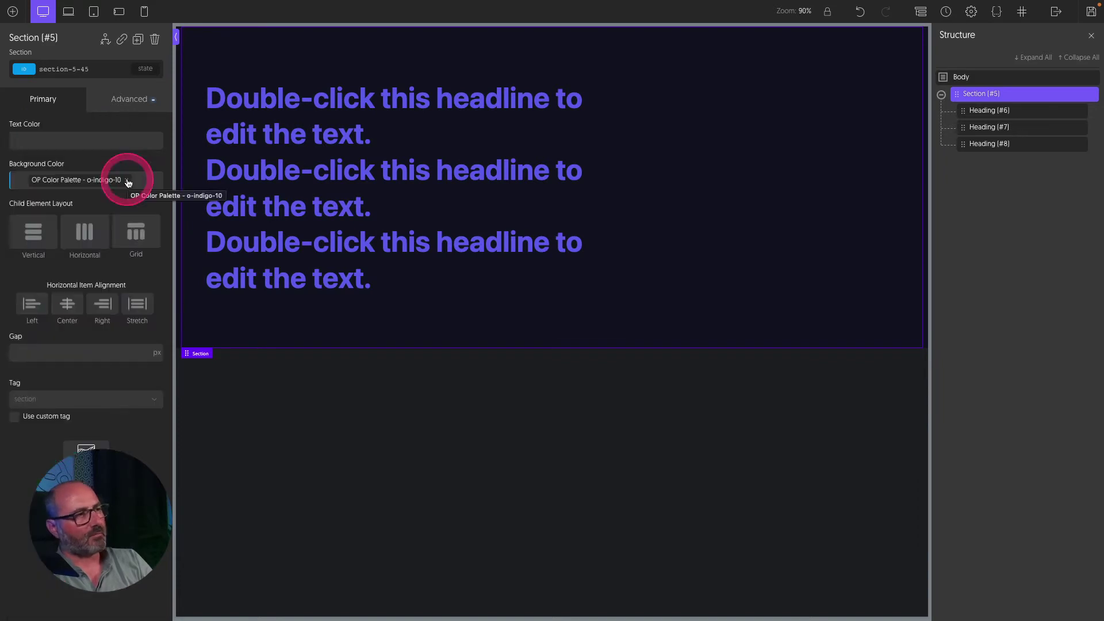
text(va)
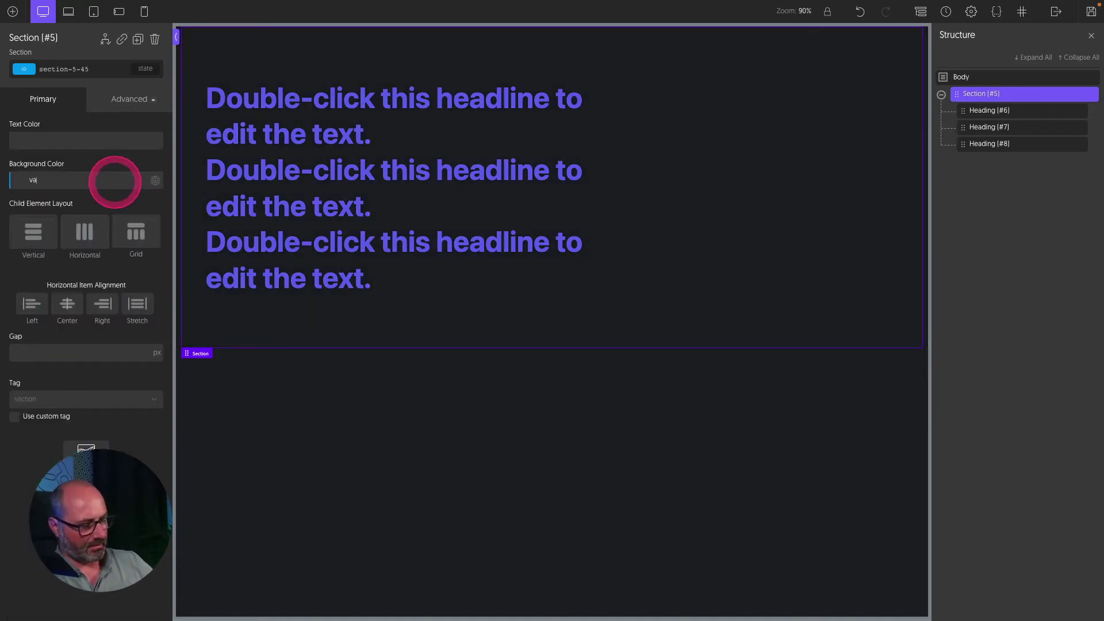
text(r(--o-primary)
- Add the class o-bg-indigo-10 to the section
click(117, 70)
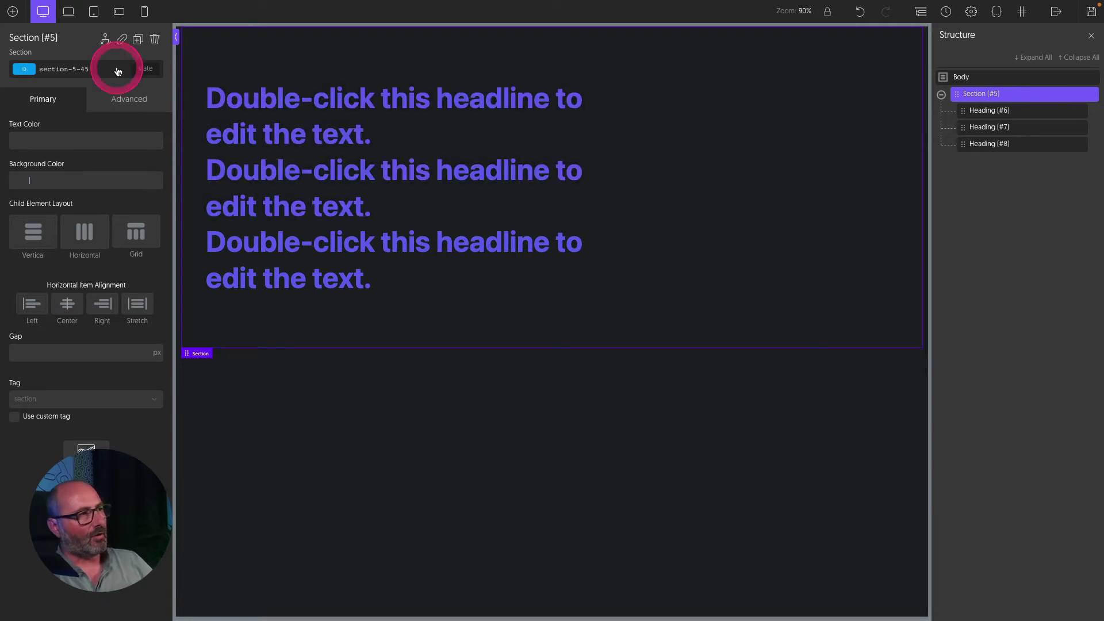
text(o-)
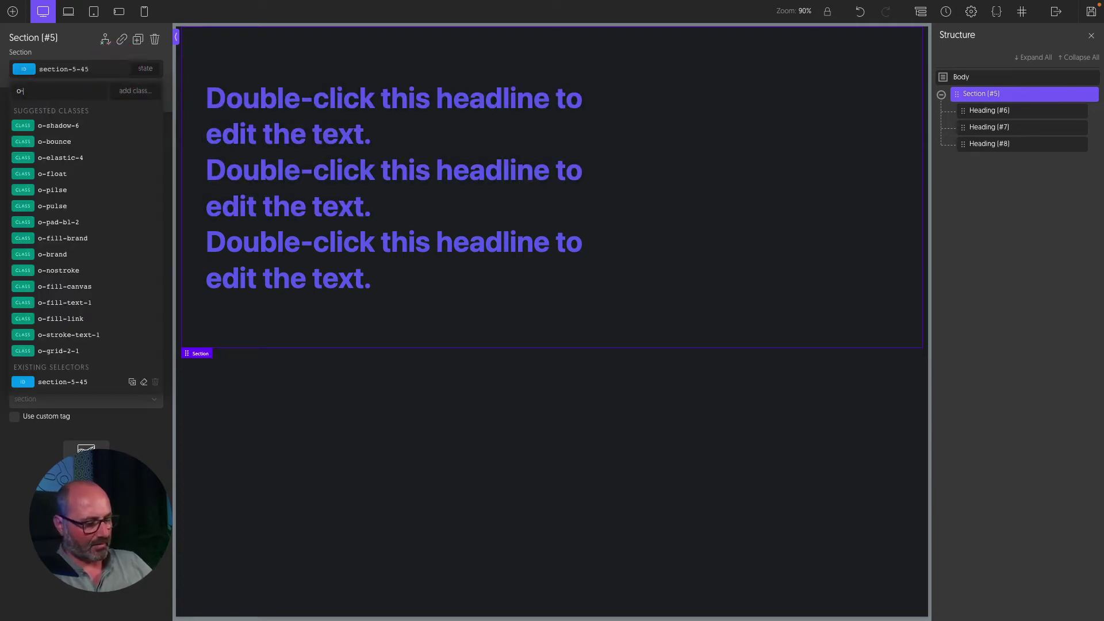
text(bg-indigo-10)
key(Return)
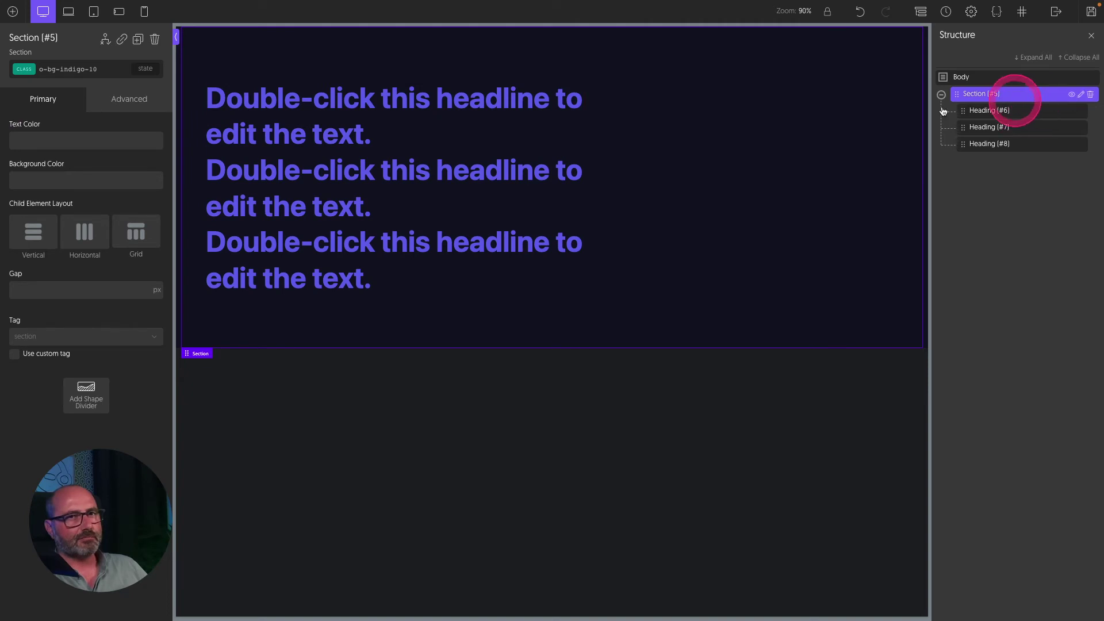
- Duplicate the section with its three headings and remove the indigo background and text colors from the copy
click(137, 39)
click(67, 69)
click(156, 143)
click(99, 63)
click(165, 155)
- Add a new empty section and move it above the two heading sections
click(121, 24)
click(29, 67)
click(36, 111)
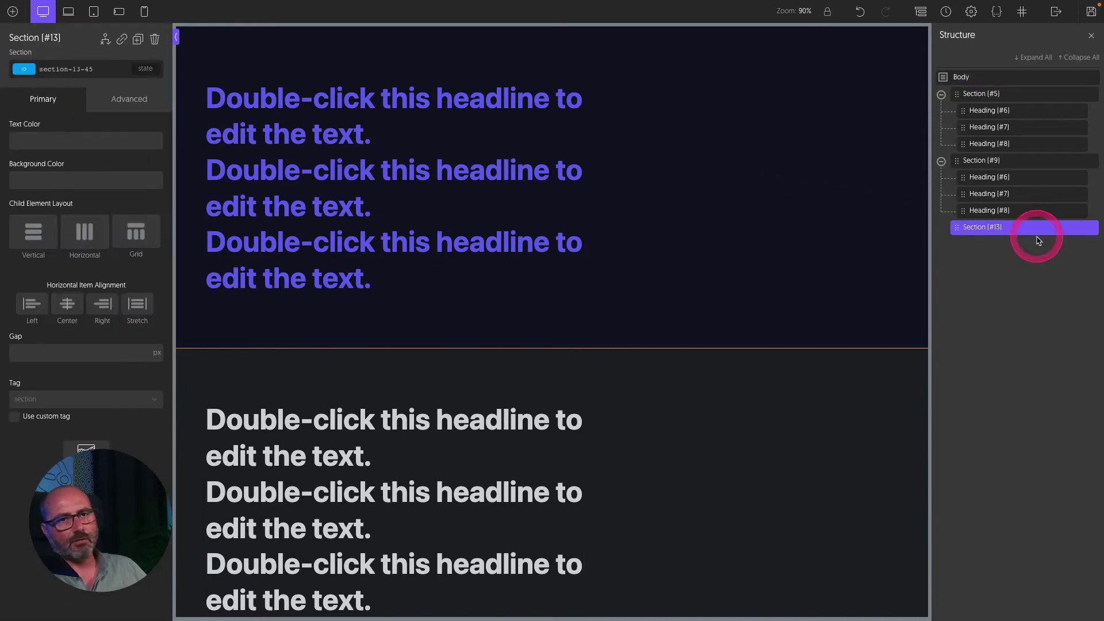
drag(1021, 227, 1012, 86)
- Insert the OxyProps Light/Dark Toggle into the new first section and align the section's items to the right
click(13, 12)
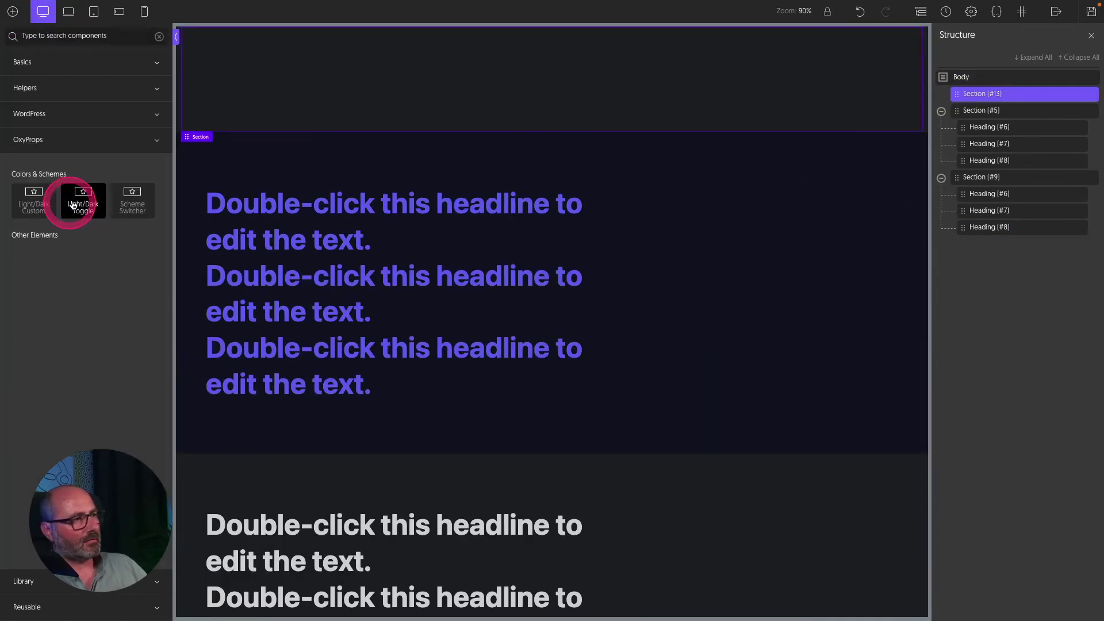
click(81, 195)
click(102, 304)
- Add the class o-sec-pad-none to the section containing the Light/Dark Toggle
click(85, 75)
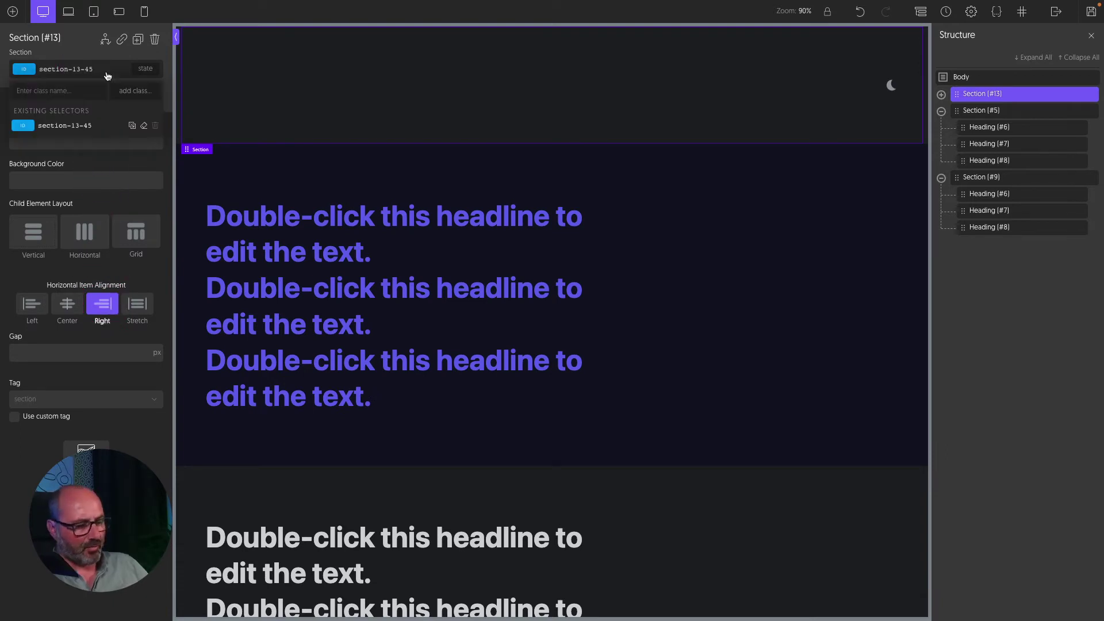
text(o-)
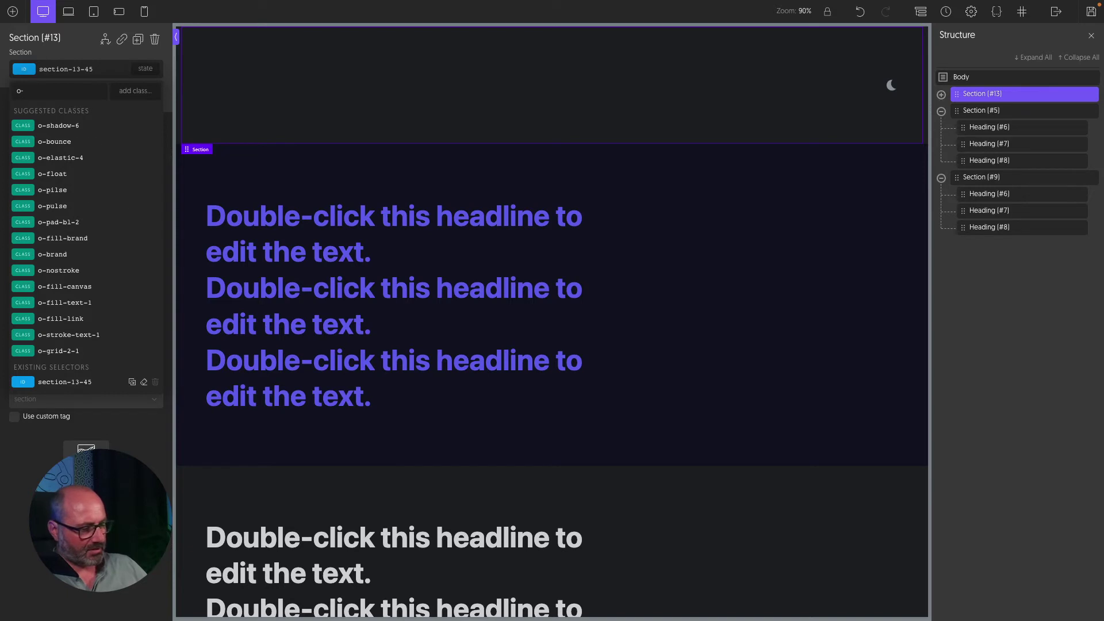
text(sec-pad-none)
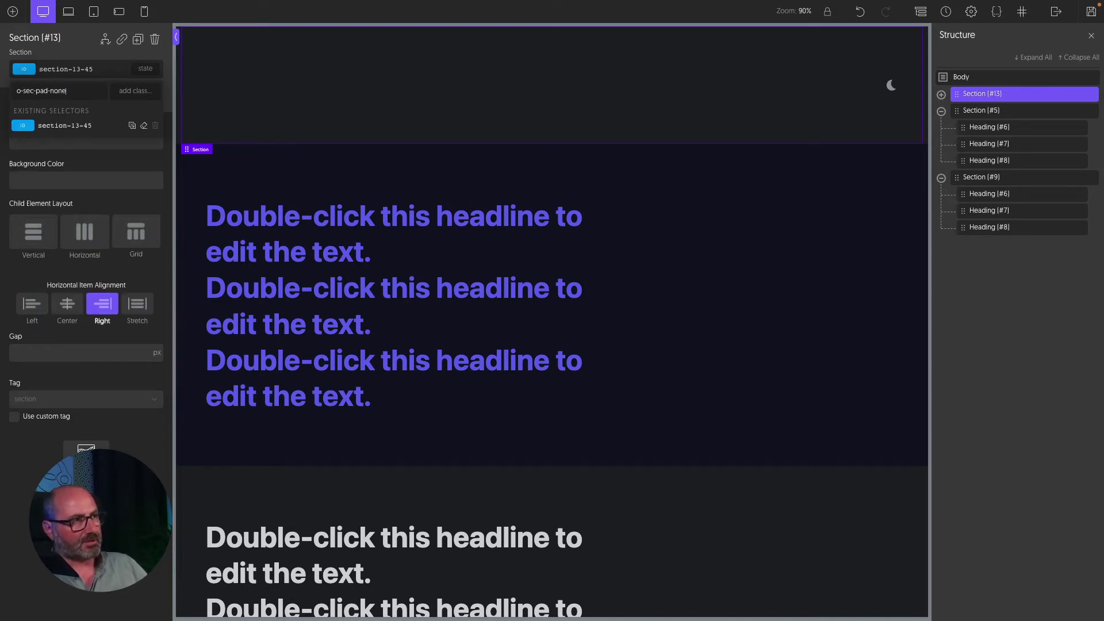
key(Return)
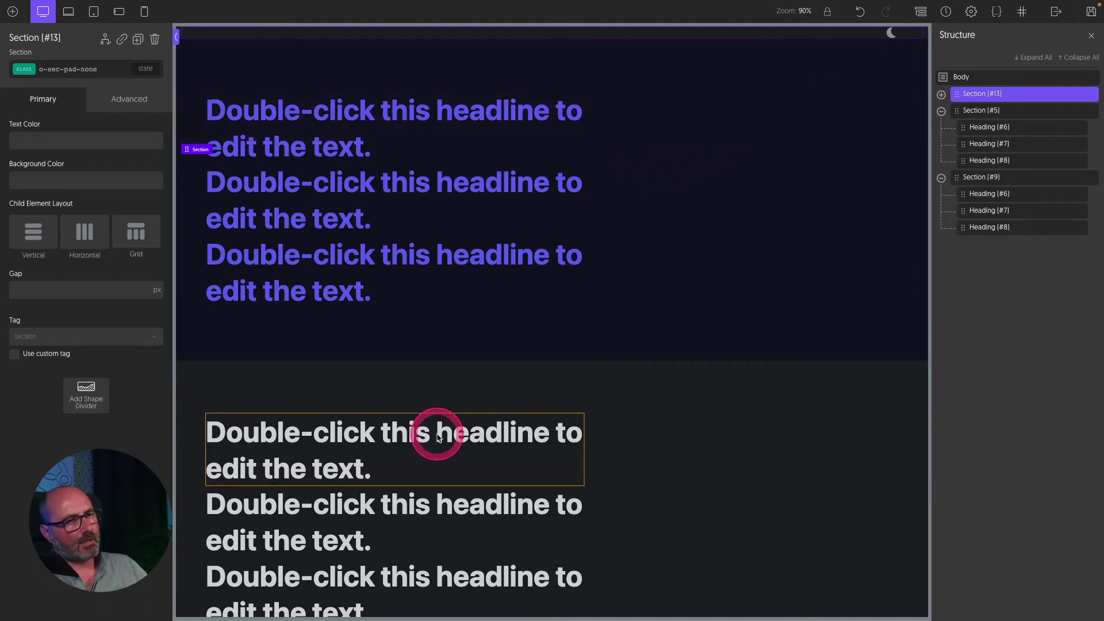
- Set the text color of the duplicated section's first heading to the first swatch of OP Logical Colors
scroll(433, 435, down, 2)
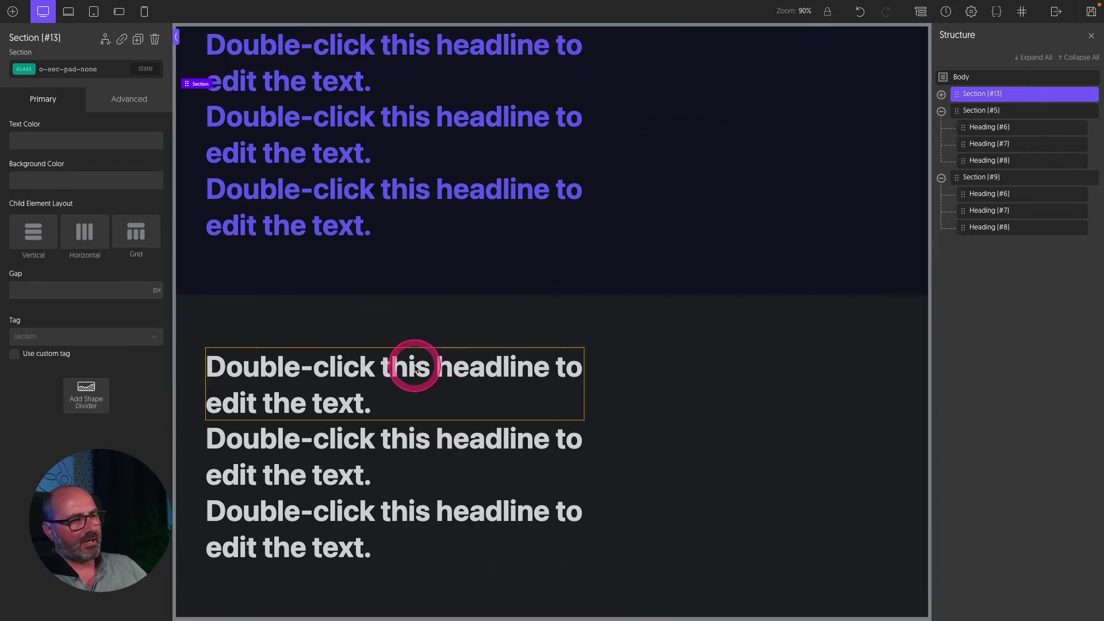
click(416, 368)
click(17, 238)
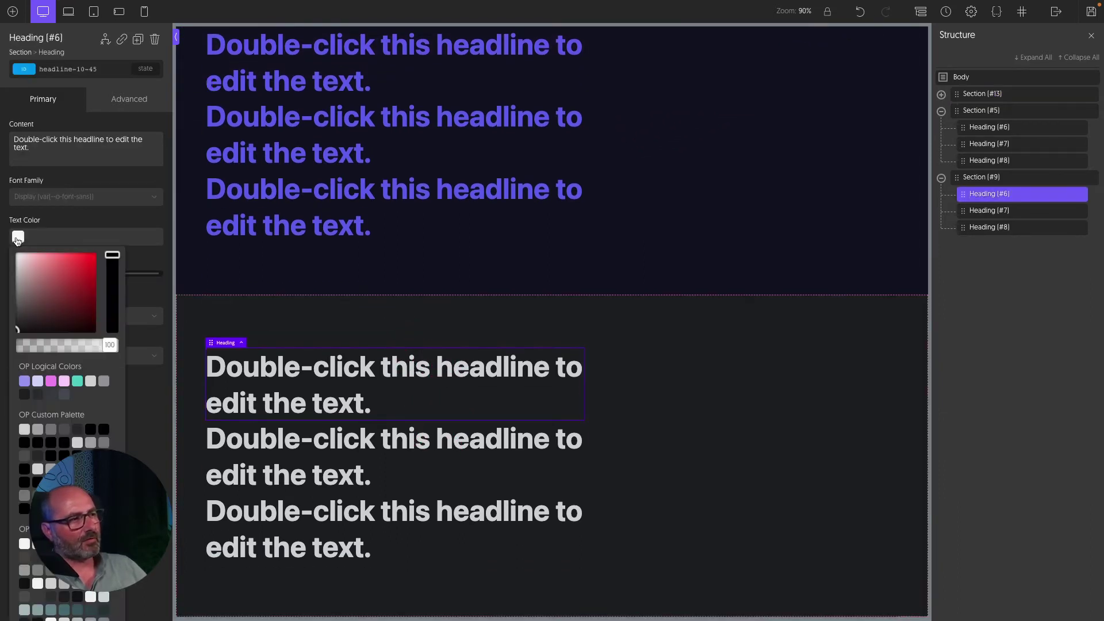
click(25, 384)
- Set the text color of the duplicated section's second heading to the CSS variable var(--o-brand)
click(287, 454)
click(83, 233)
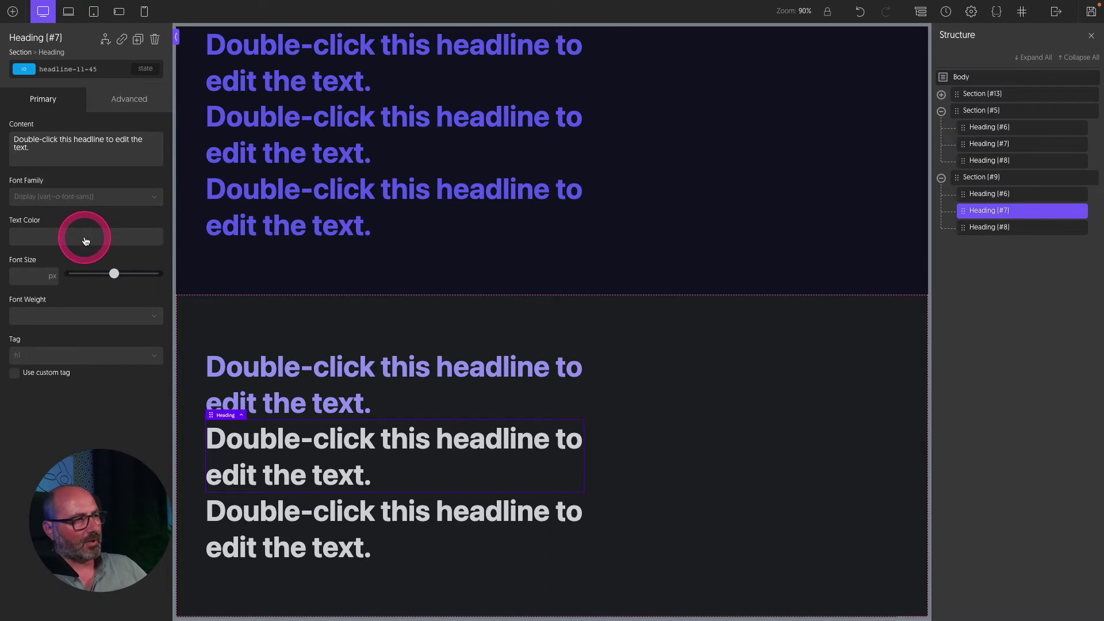
text(var(--o-)
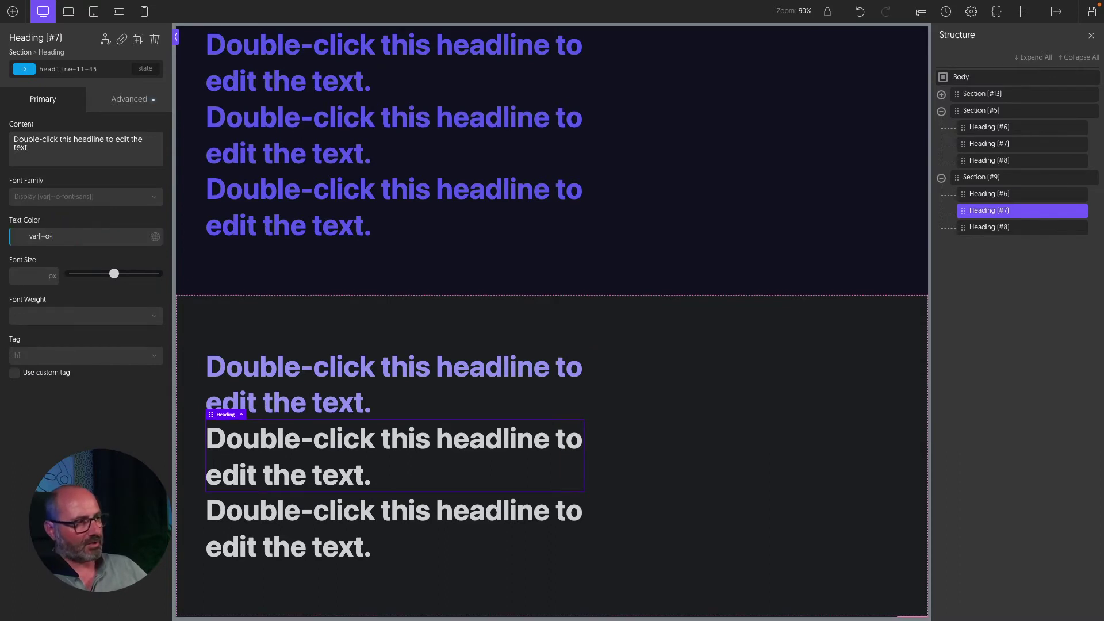
text(brand))
- Apply the brand color to the duplicated section's third heading with an o-text class, and select that section
click(278, 512)
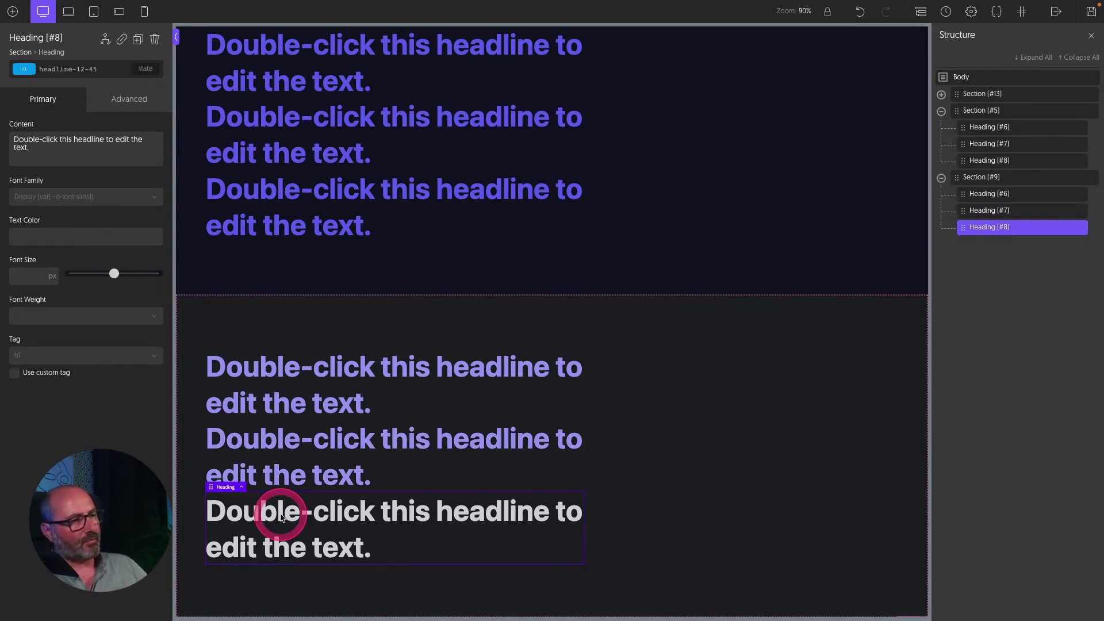
click(104, 76)
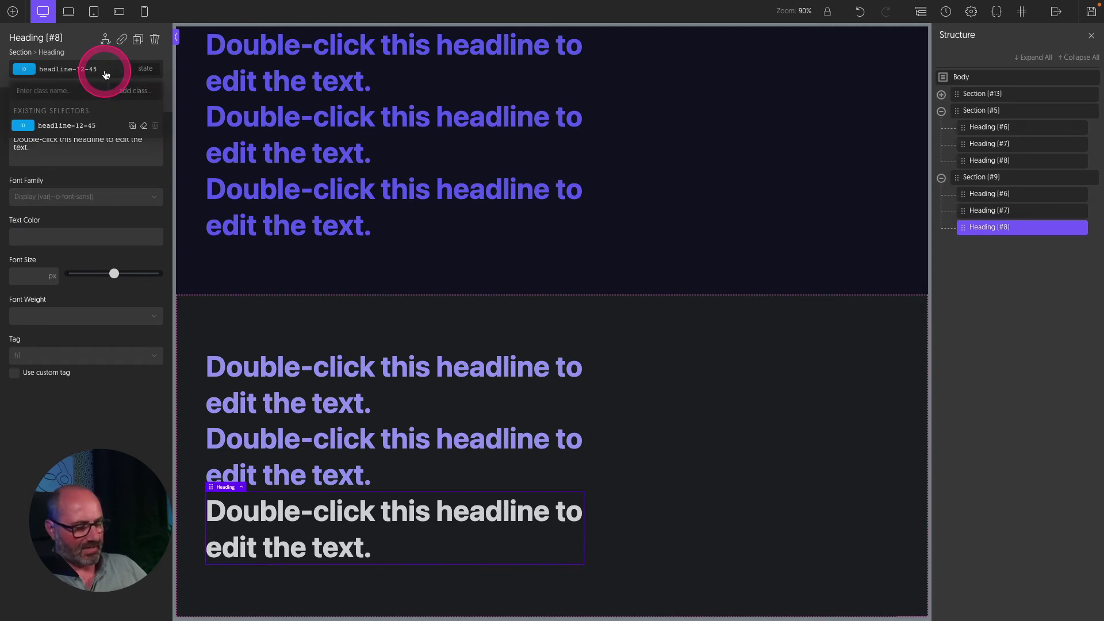
text(o-text)
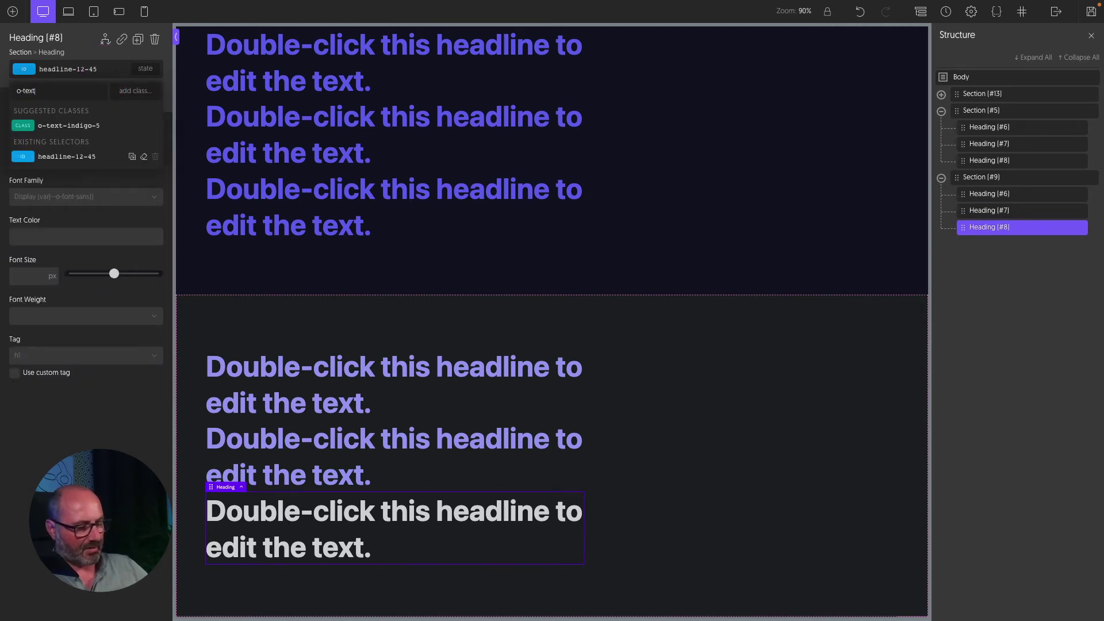
text(-)
key(Return)
click(772, 387)
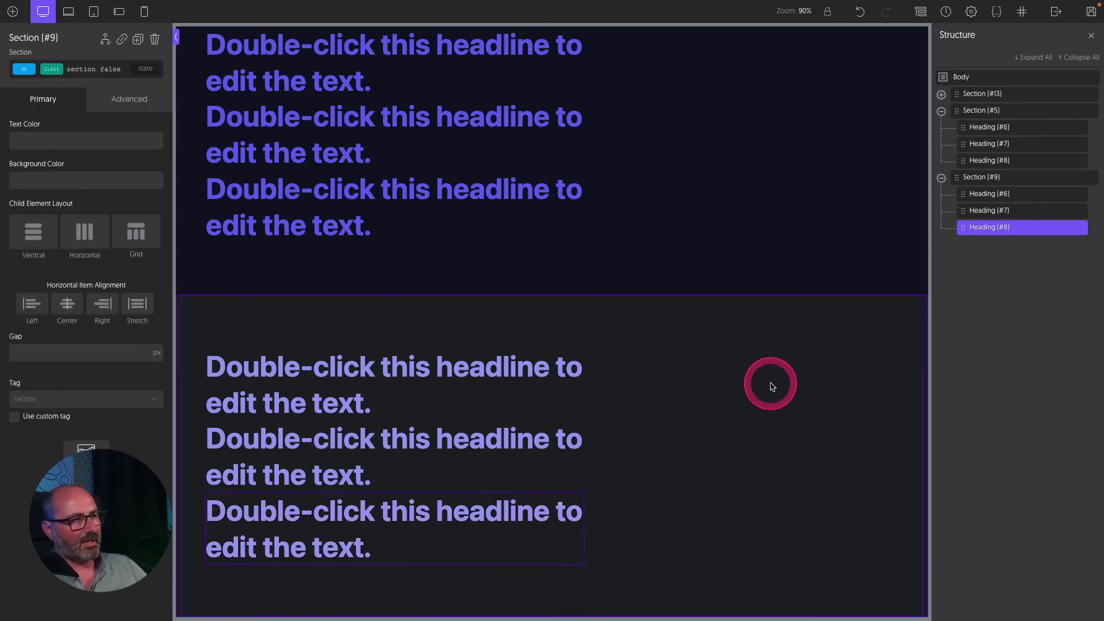
- Set the duplicated section's background color to the Surf 1 theme swatch, save the page, and switch to the published page
click(68, 182)
click(709, 194)
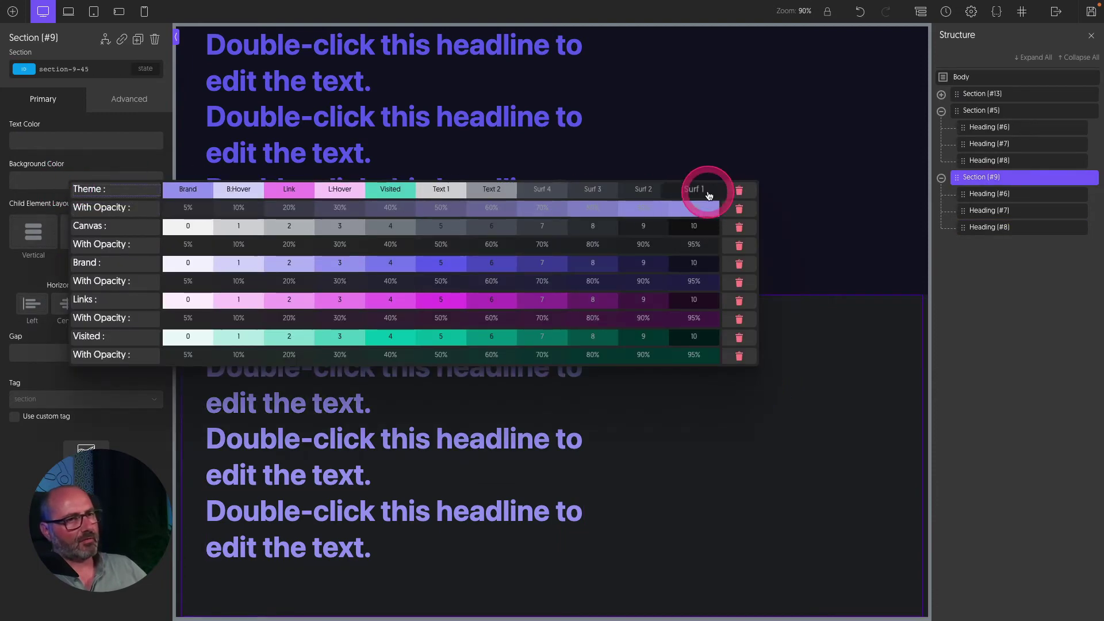
click(1091, 11)
click(771, 222)
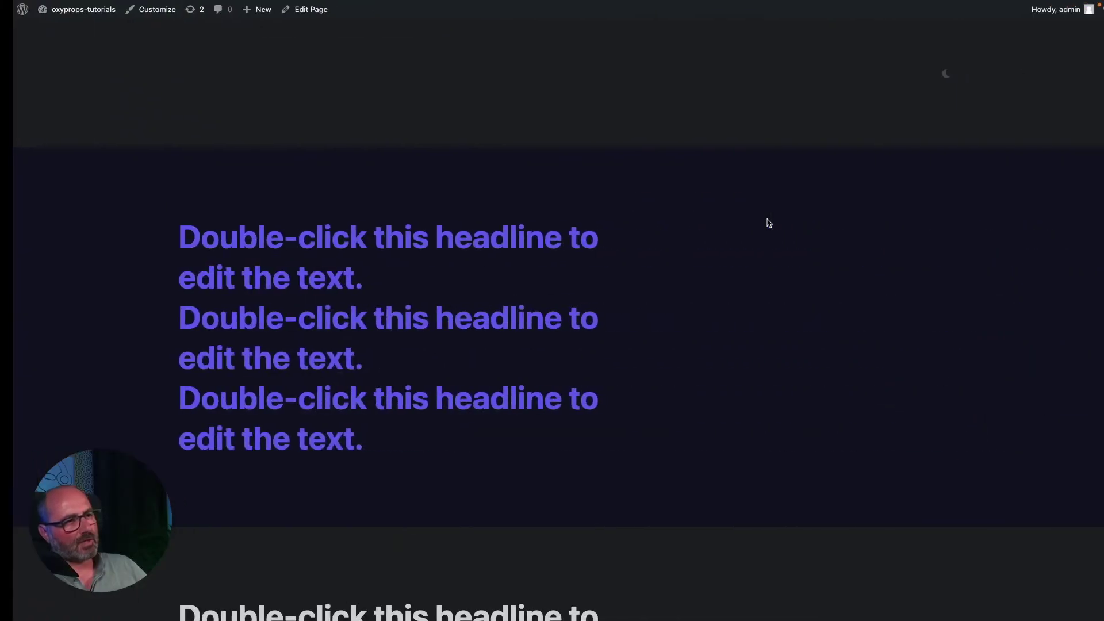
- Toggle the published page to light mode and compare the palette-colored section with the logical-colored one
scroll(834, 150, down, 3)
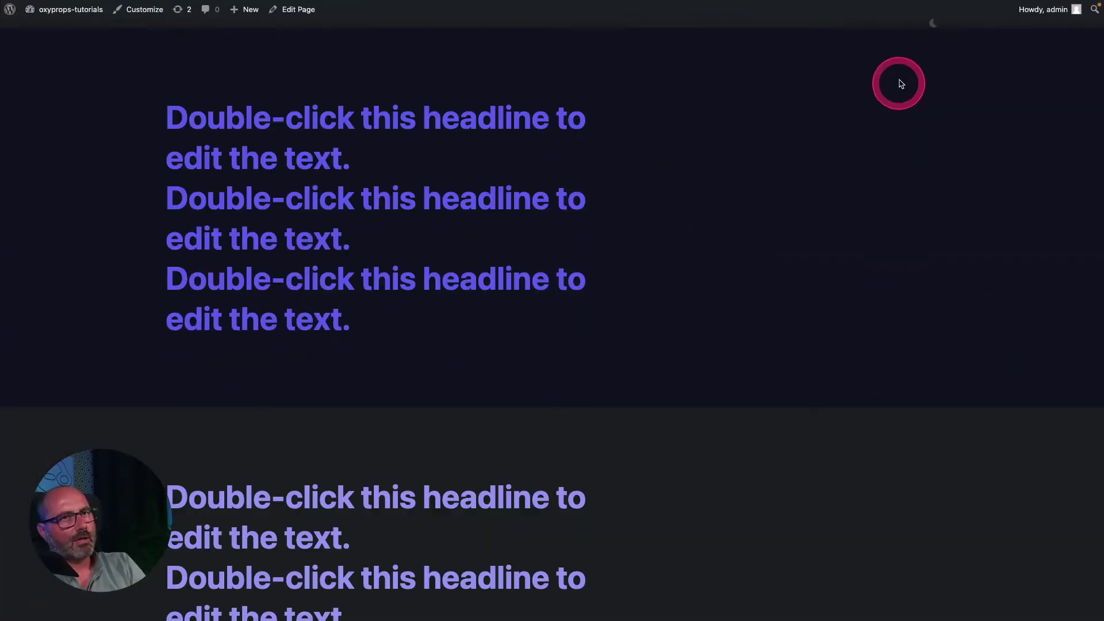
click(934, 26)
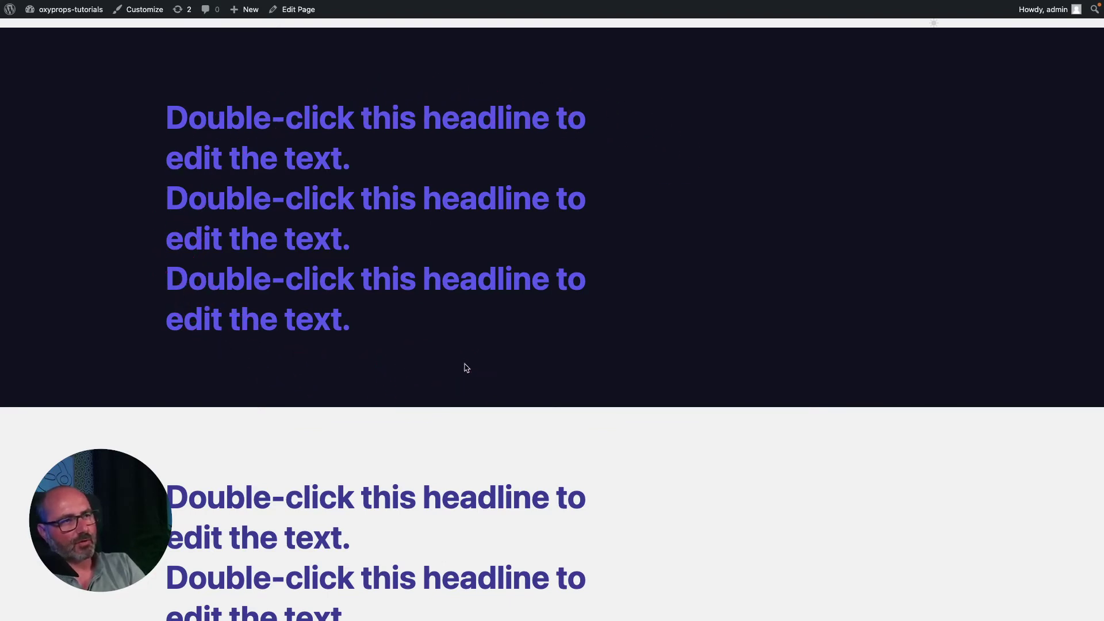
scroll(476, 313, down, 3)
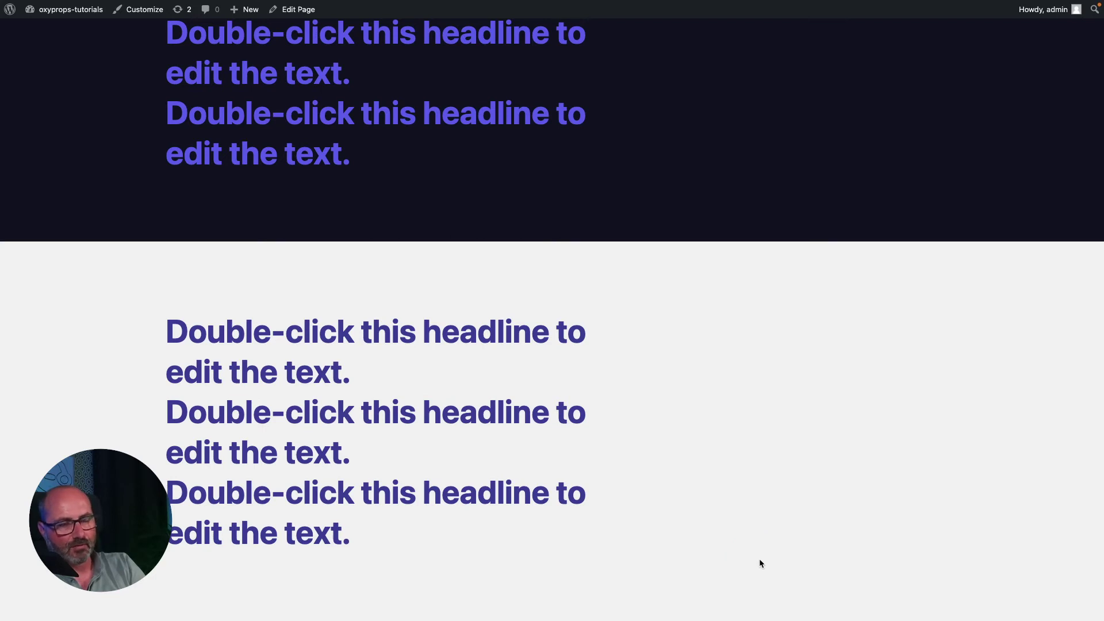
drag(204, 333, 584, 343)
drag(173, 333, 570, 378)
scroll(845, 133, up, 3)
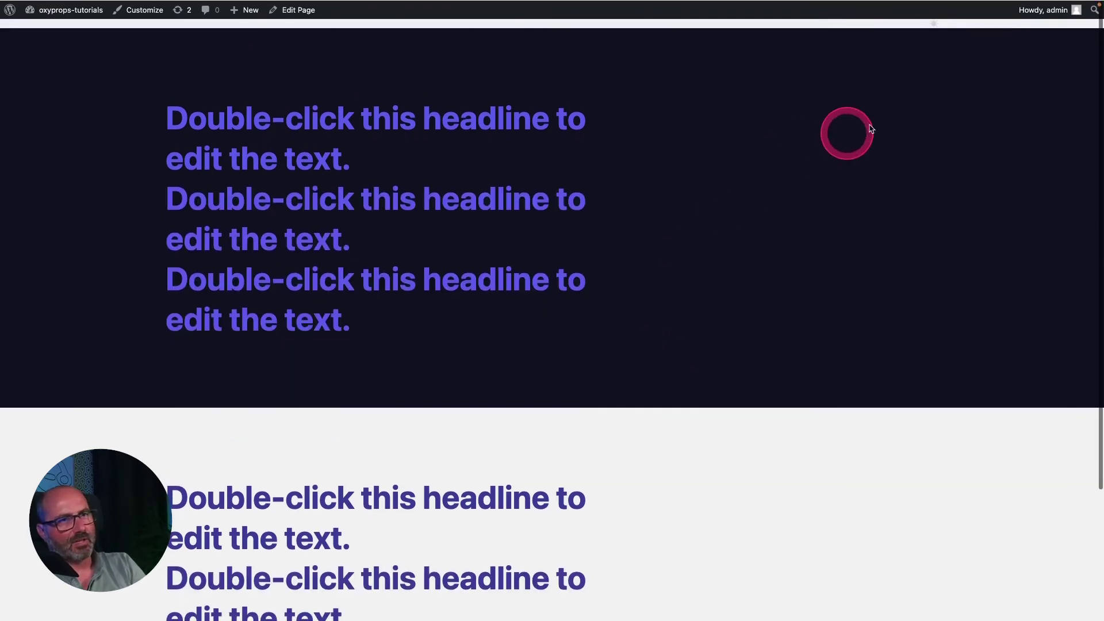
- Toggle the published page back to dark mode and examine the brand-colored headings in the duplicated section
click(934, 24)
scroll(885, 232, down, 3)
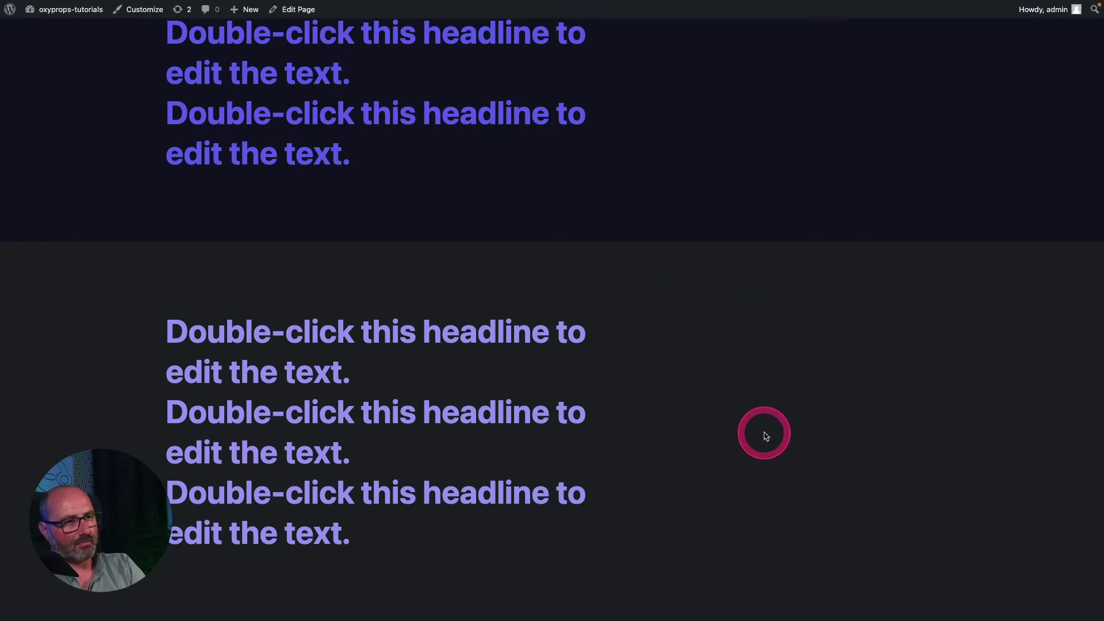
drag(168, 333, 578, 333)
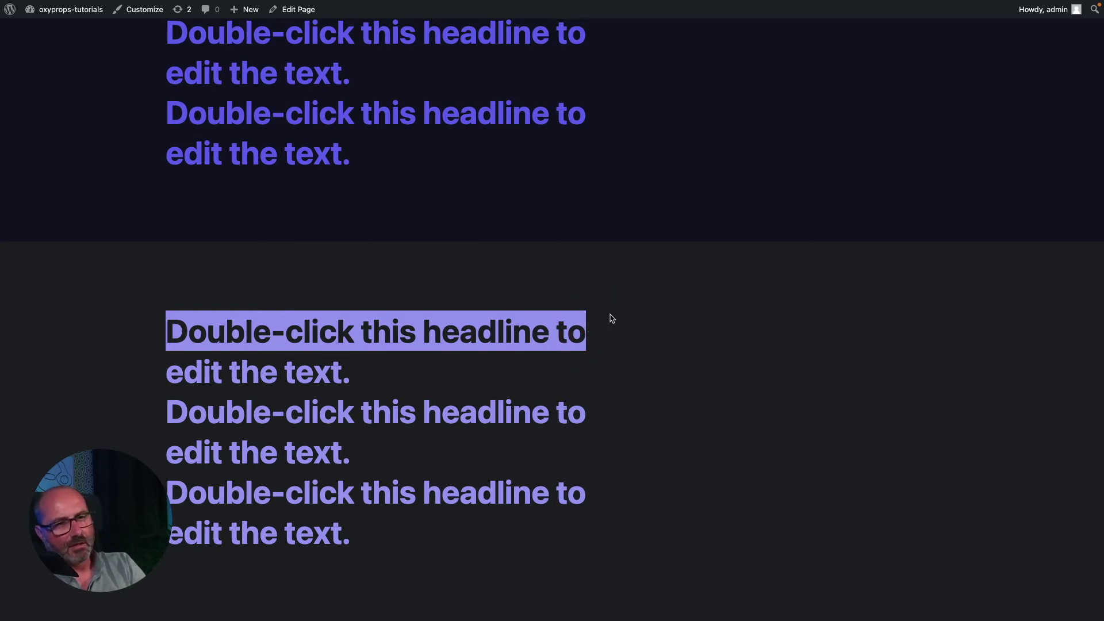
drag(594, 315, 420, 337)
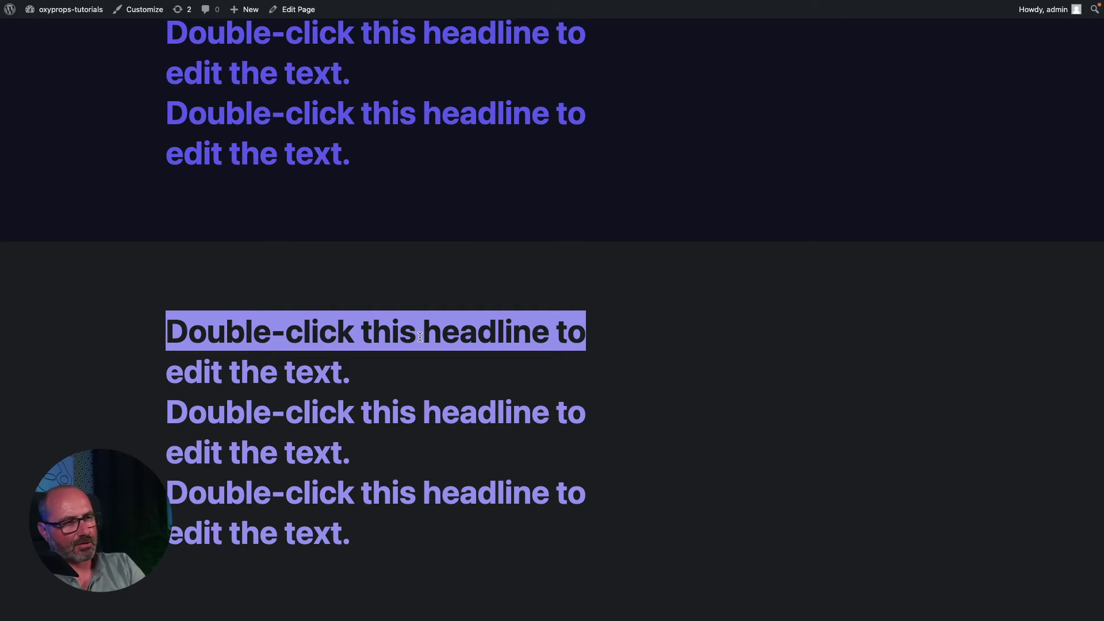
drag(420, 337, 187, 328)
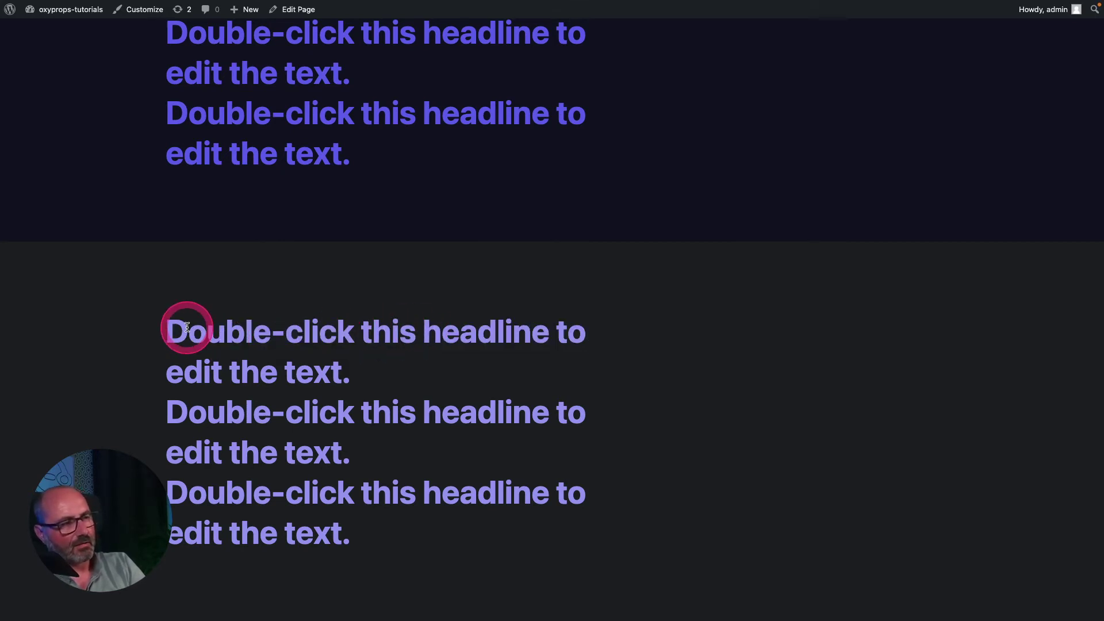
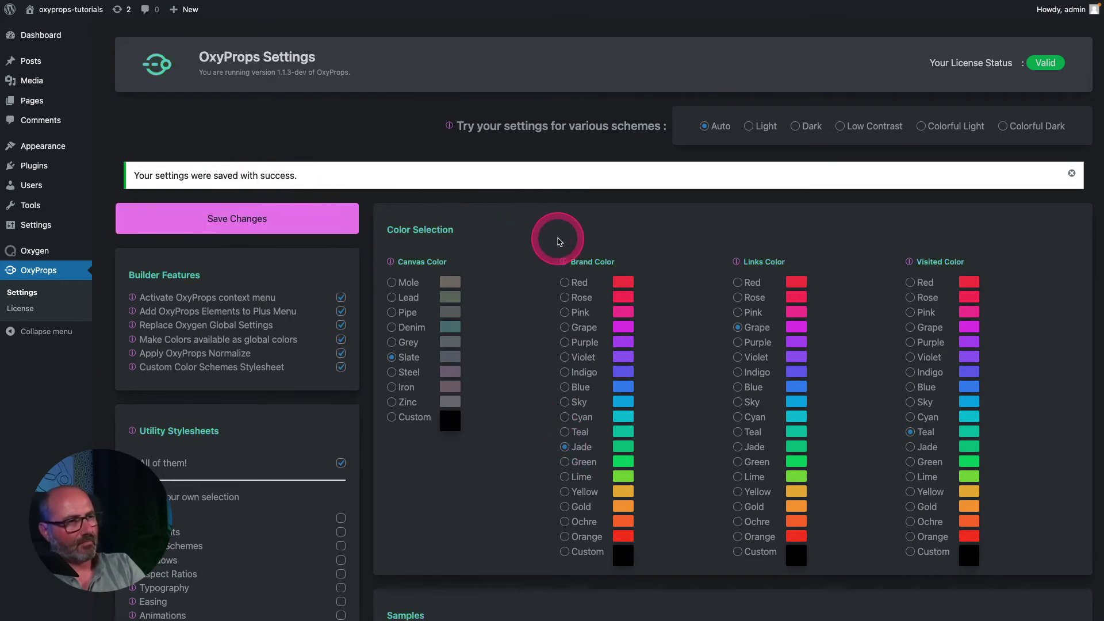
- Reload the published page from the OxyProps settings and compare the heading colors of both sections in dark mode
key(ctrl+Right)
key(ctrl+Right)
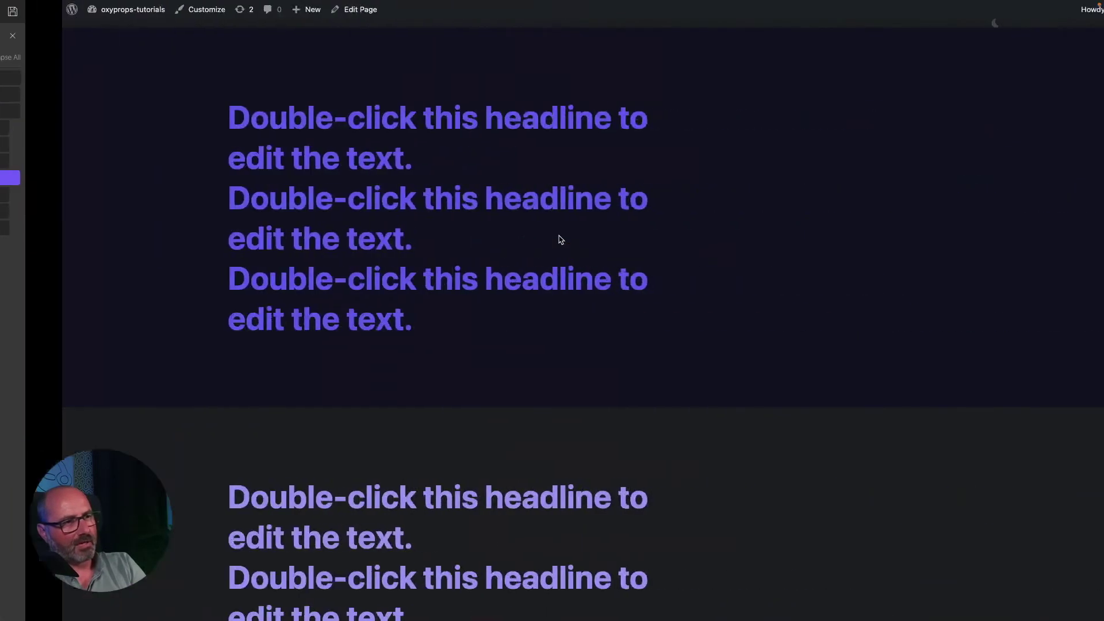
key(super+r)
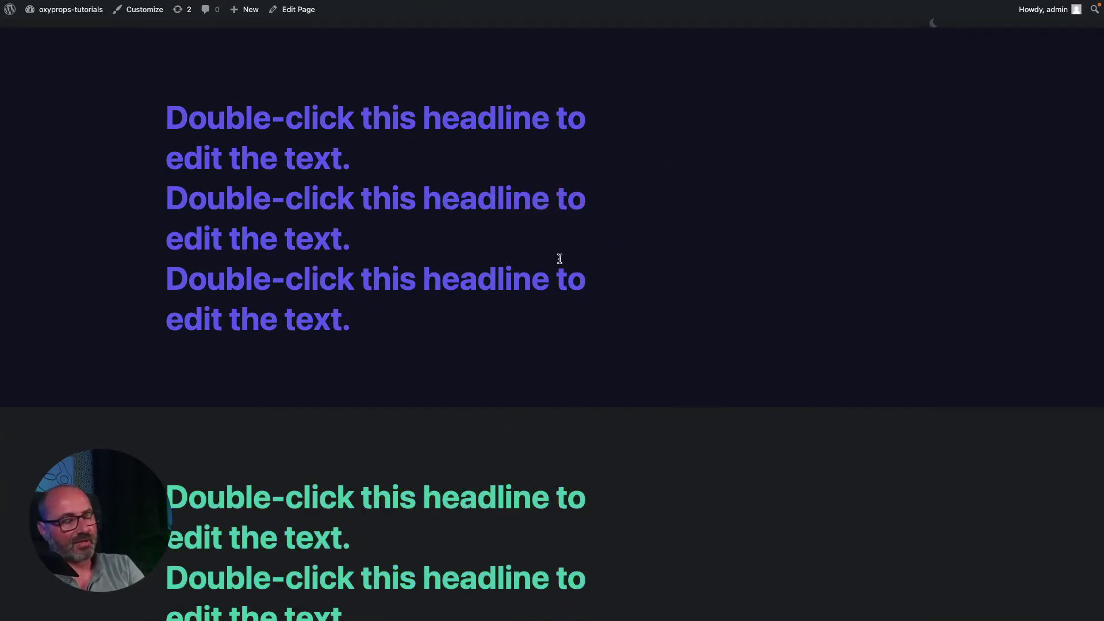
scroll(570, 287, down, 3)
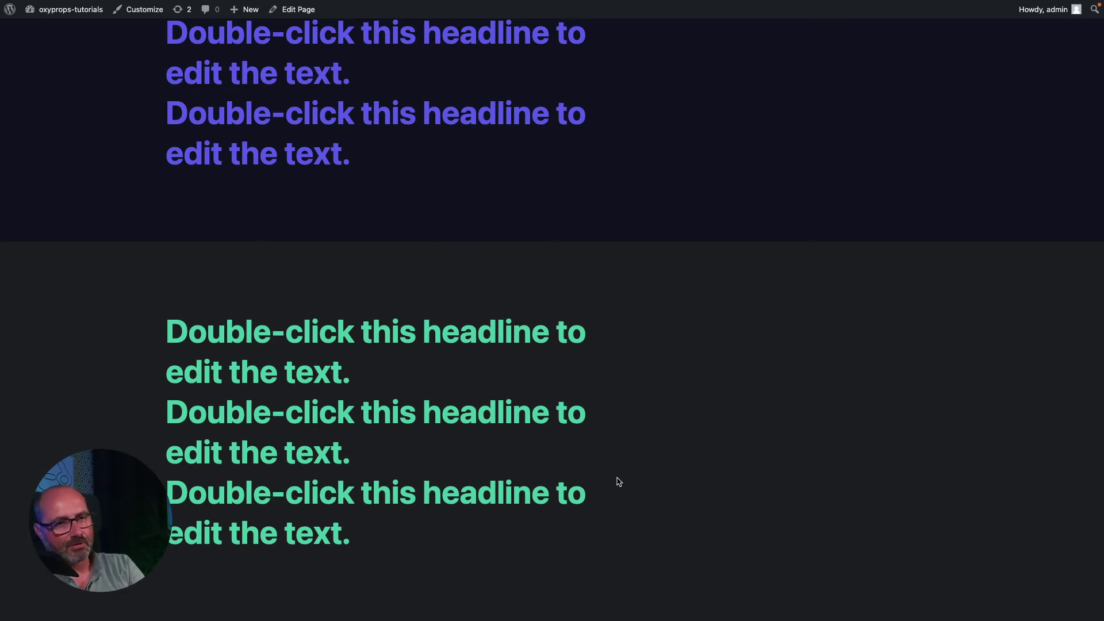
double_click(390, 340)
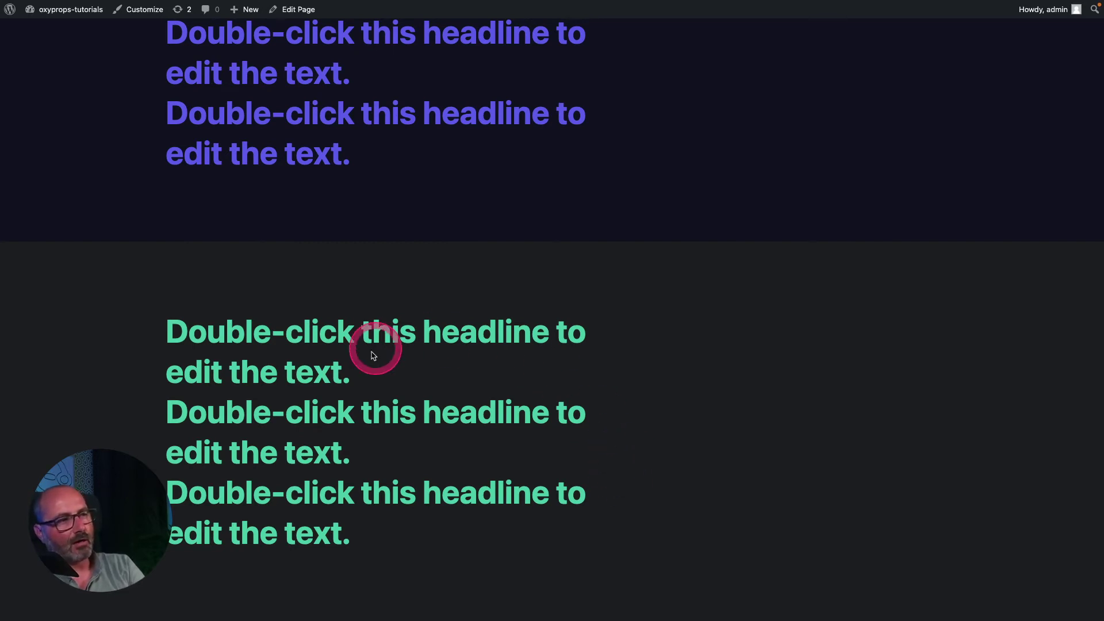
drag(271, 331, 523, 331)
scroll(523, 331, up, 3)
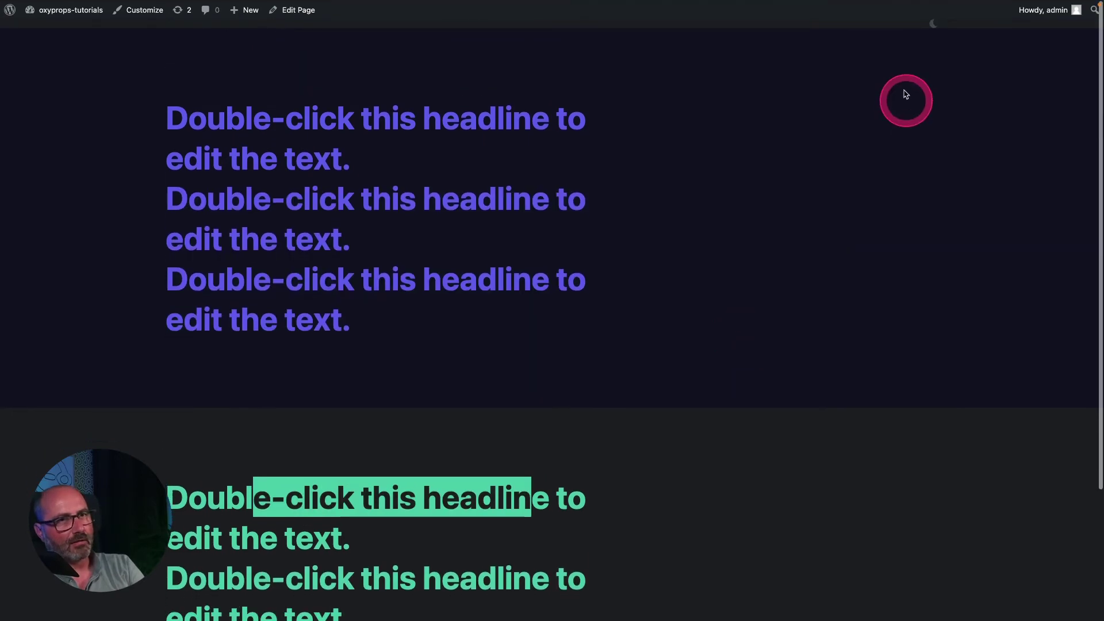
- Toggle the reloaded page to light mode and examine the headings that use the logical brand color
click(935, 22)
scroll(895, 209, down, 3)
drag(478, 414, 200, 415)
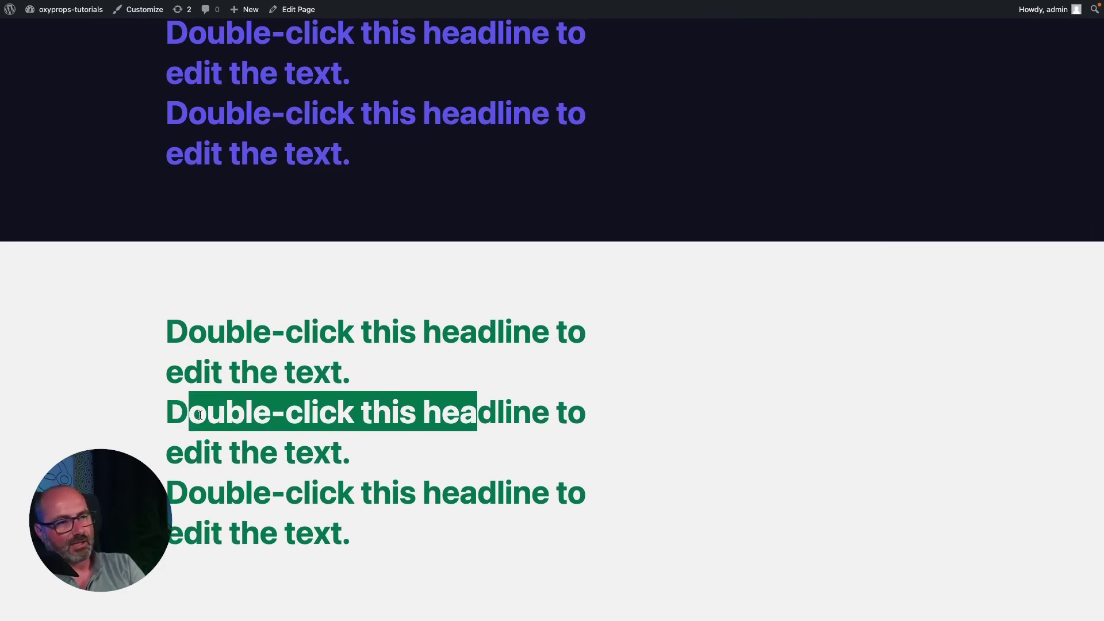
click(656, 357)
- Return to the Oxygen builder and delete Section (#5) with its palette-colored headings
key(ctrl+Tab)
click(651, 360)
click(763, 263)
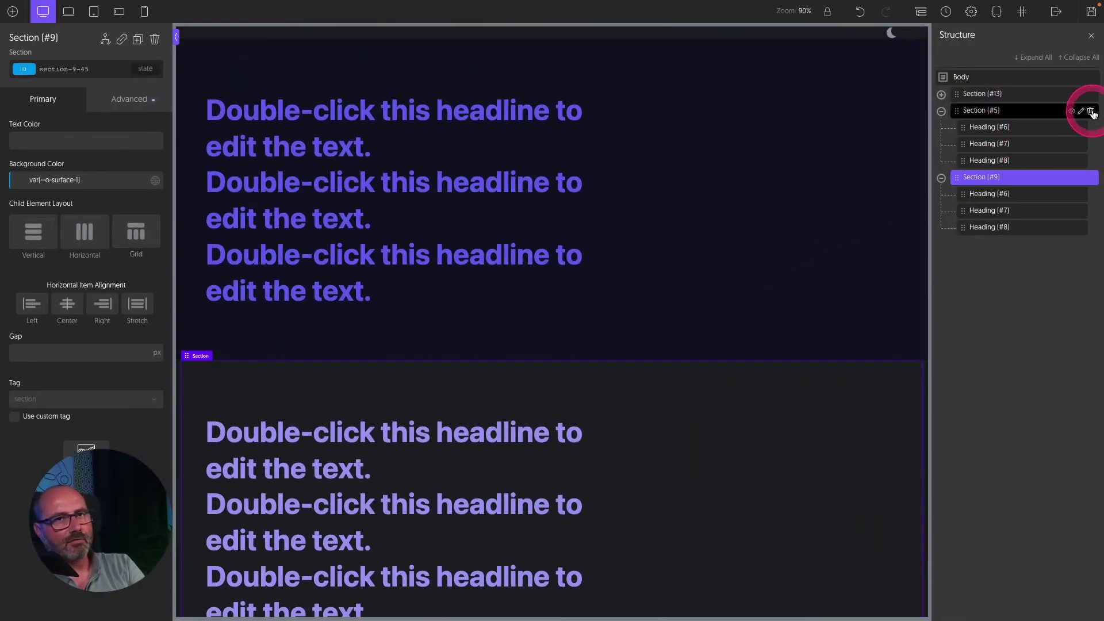
click(1090, 112)
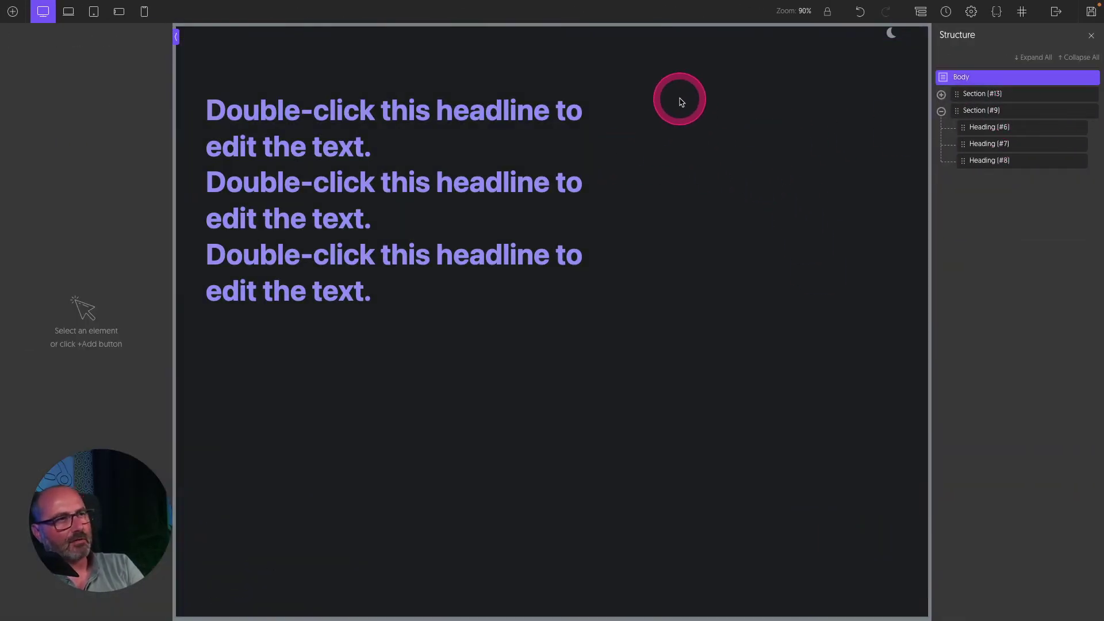
- Inspect the text color setting of the remaining section's first heading
click(403, 107)
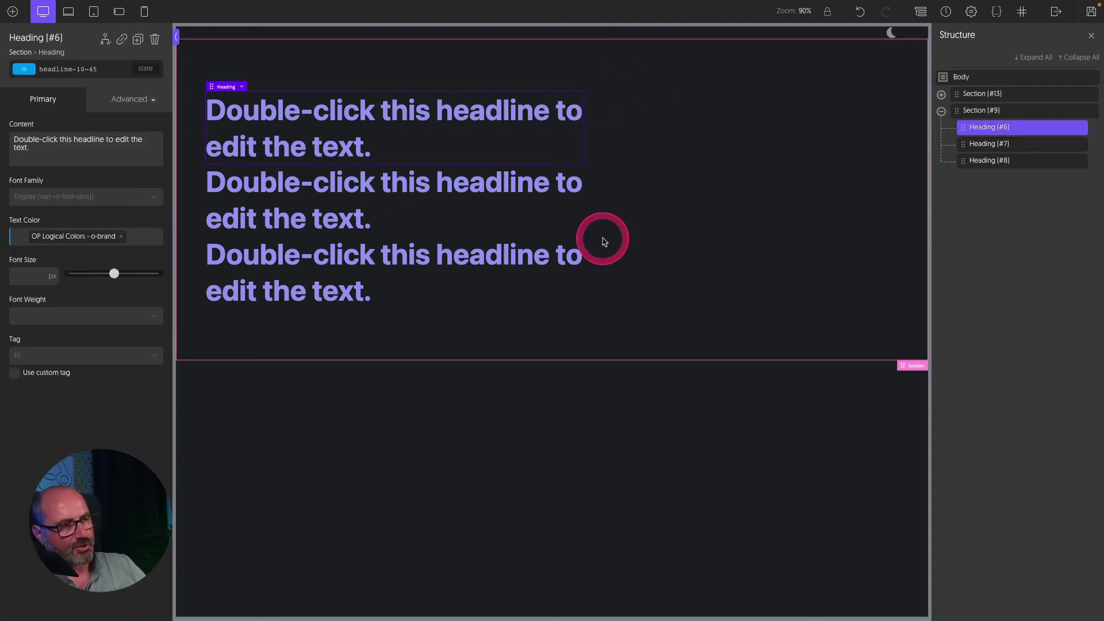
click(631, 240)
click(614, 233)
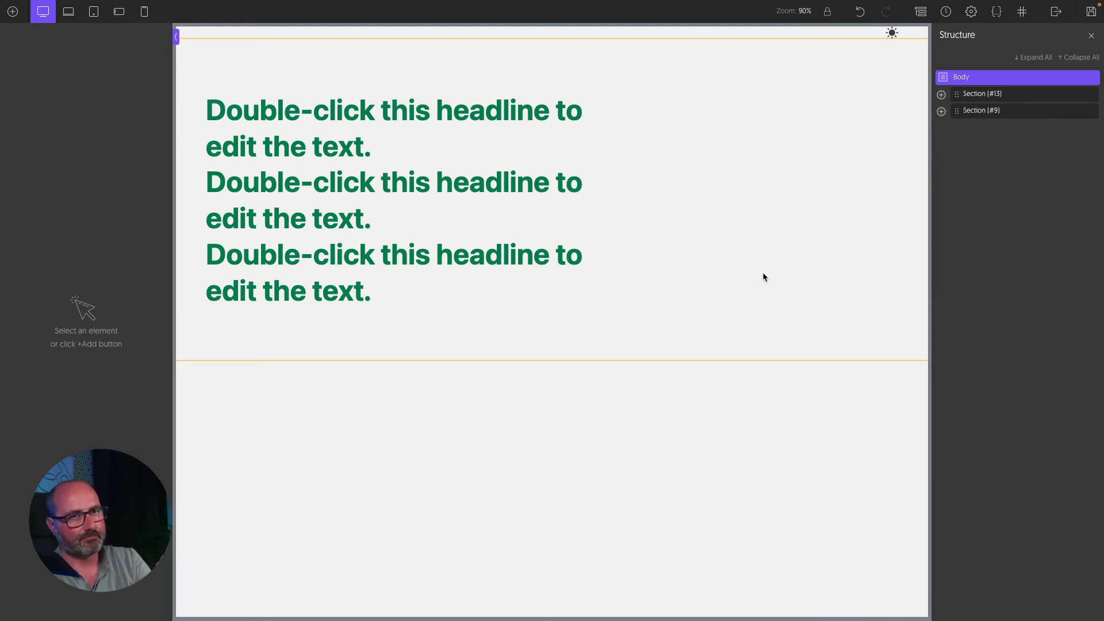
- Point out the Custom Color Schemes Stylesheet option in the OxyProps settings, and open the OxyPropsTheme stylesheet in Oxygen
click(765, 276)
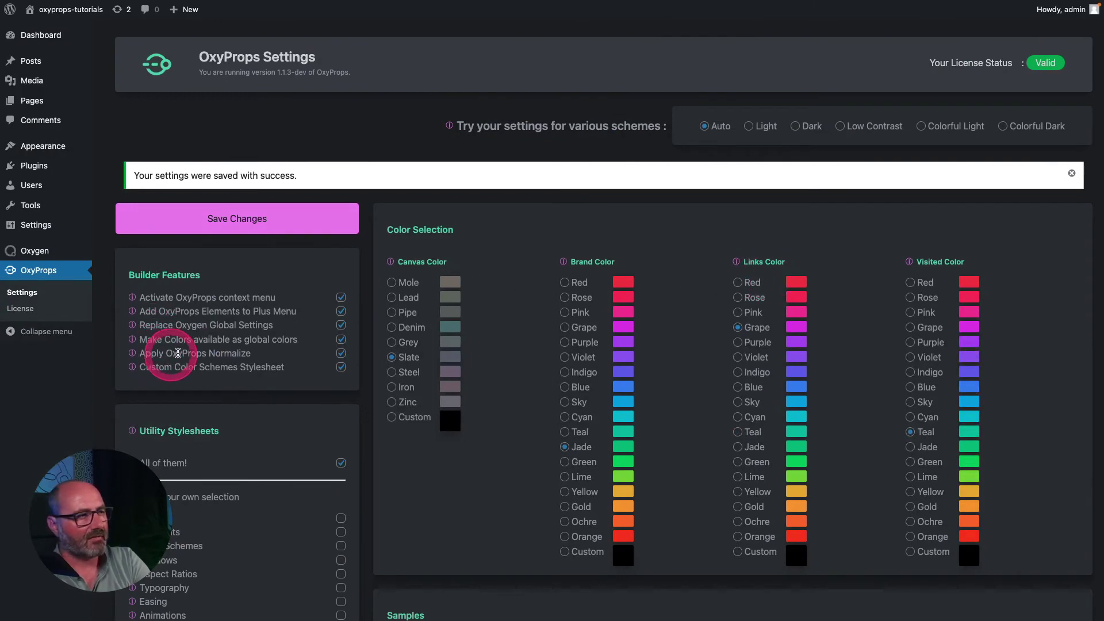
drag(140, 366, 286, 366)
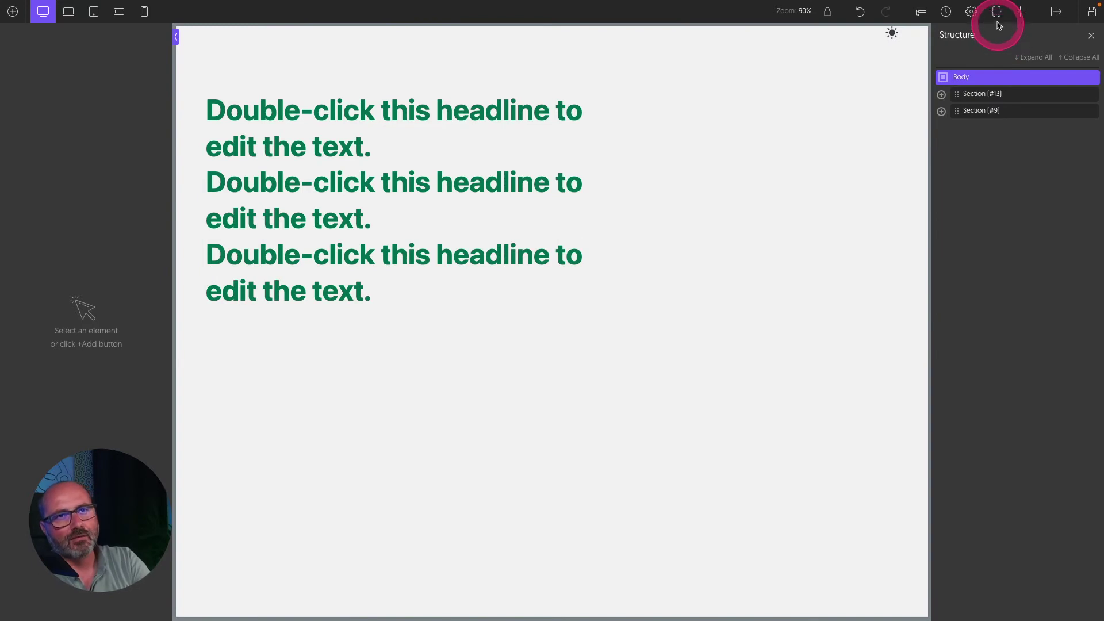
click(997, 12)
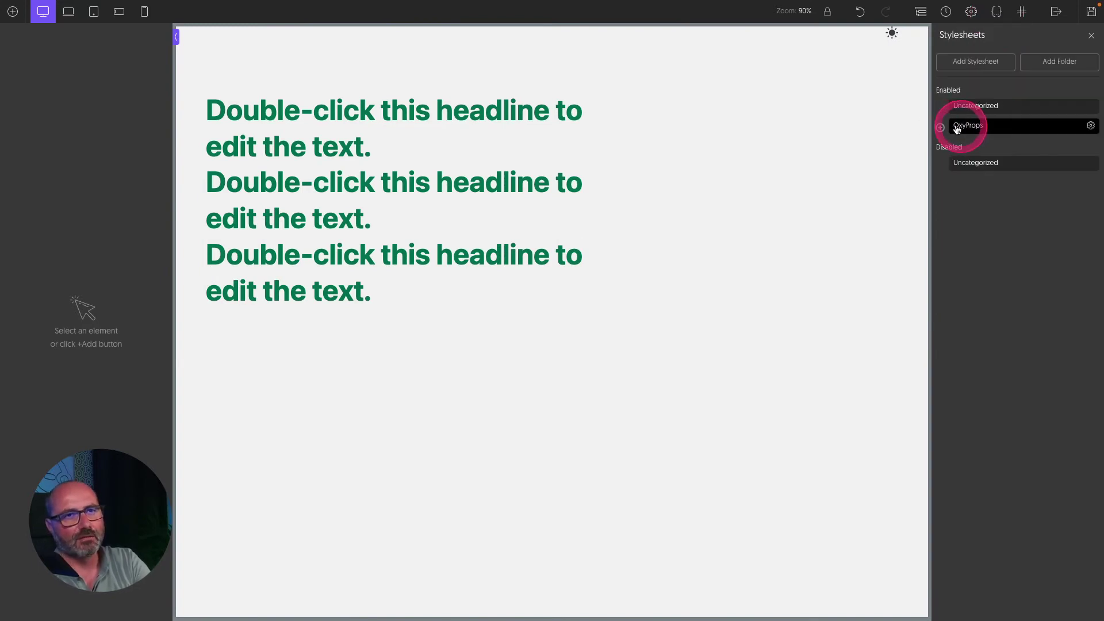
click(949, 129)
click(978, 127)
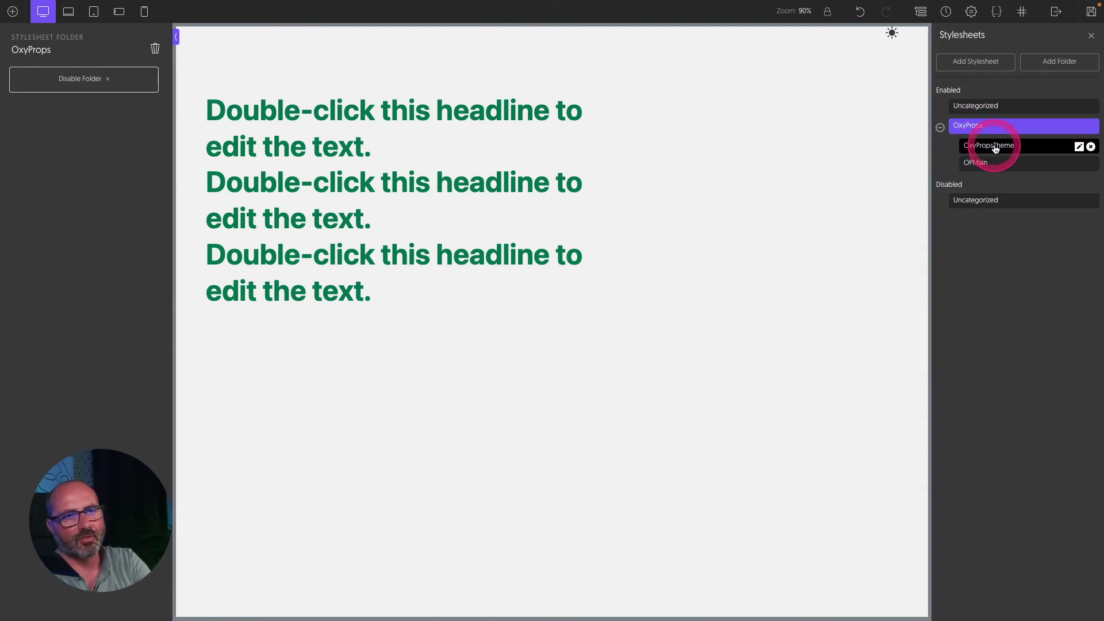
click(995, 147)
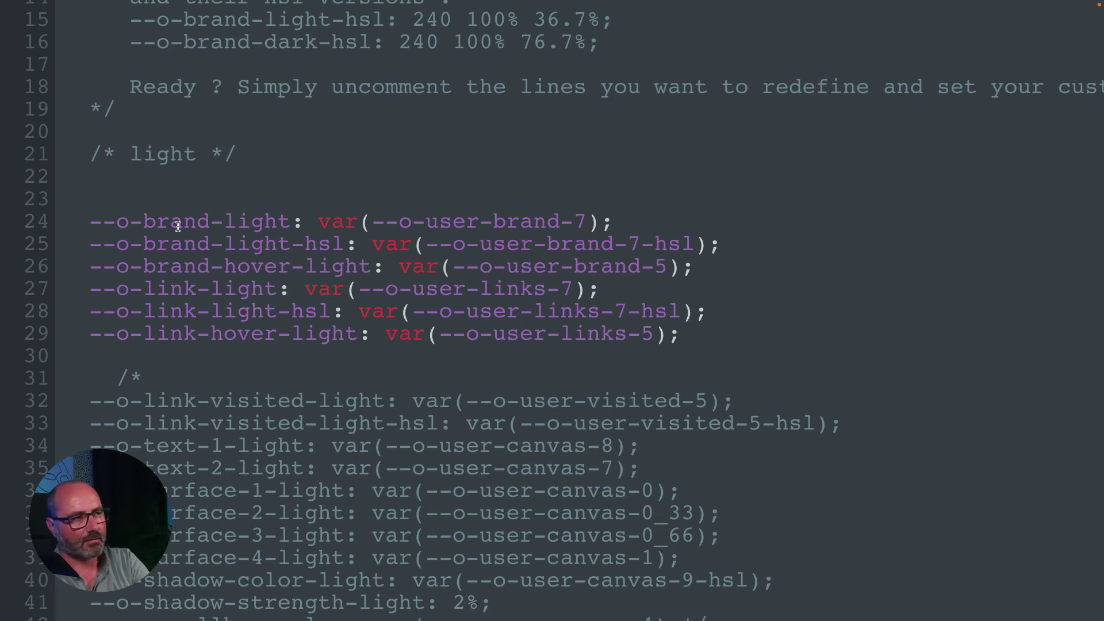
- Comment out the --o-link-light, --o-link-light-hsl and --o-link-hover-light declarations in the stylesheet's light block
click(90, 289)
text(/*)
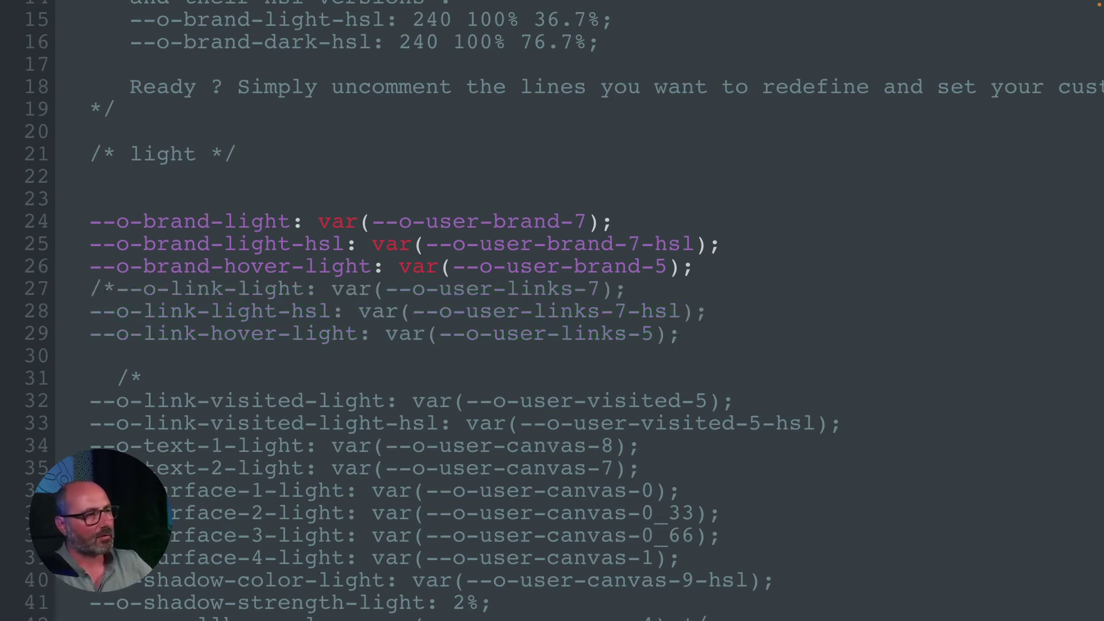
click(711, 336)
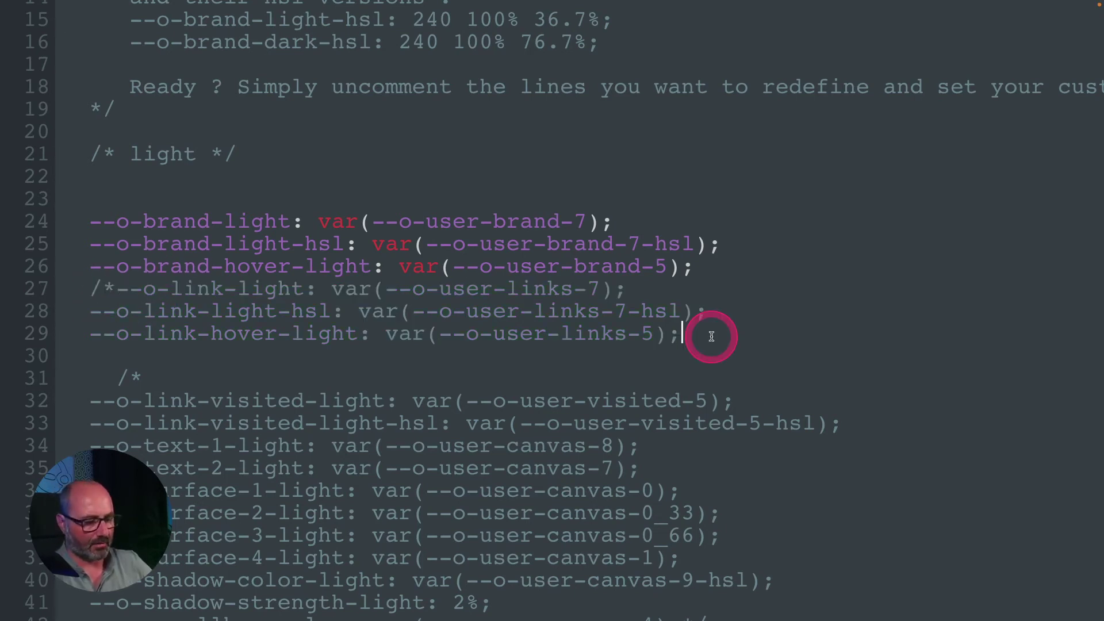
text(*/)
- Set the --o-brand-light variable in the light block to var(--o-user-brand-9)
drag(91, 154, 235, 154)
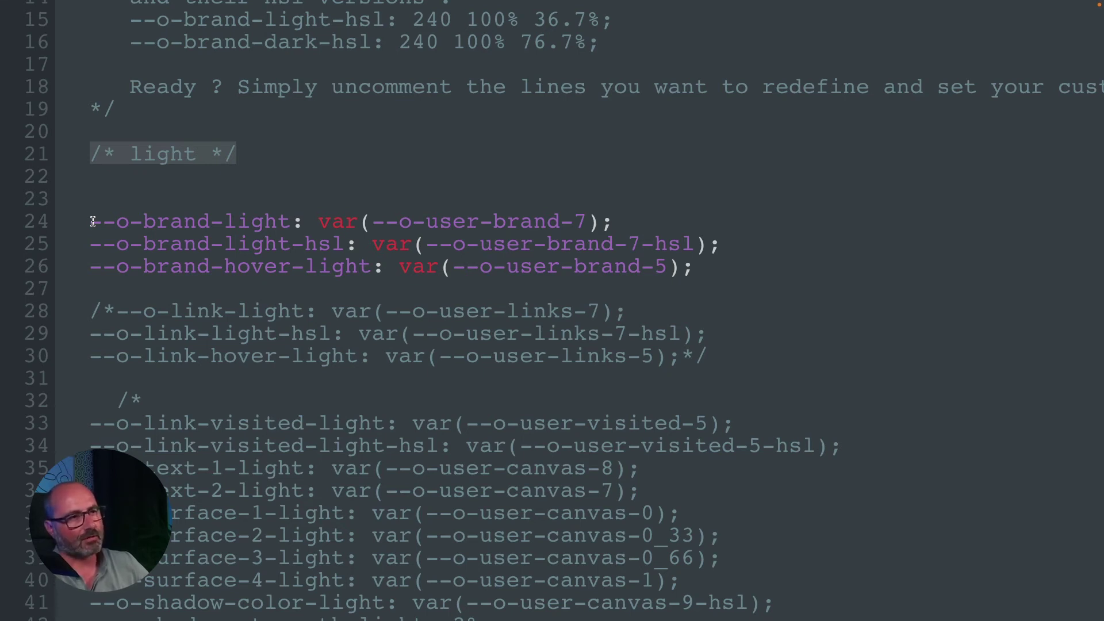
drag(92, 221, 290, 229)
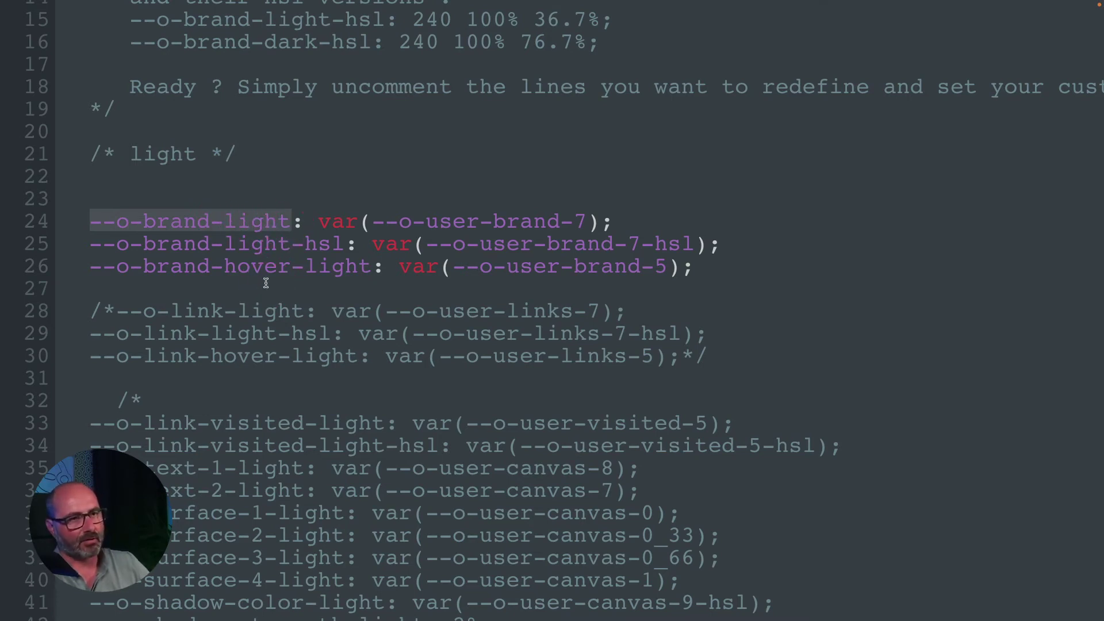
drag(319, 222, 603, 226)
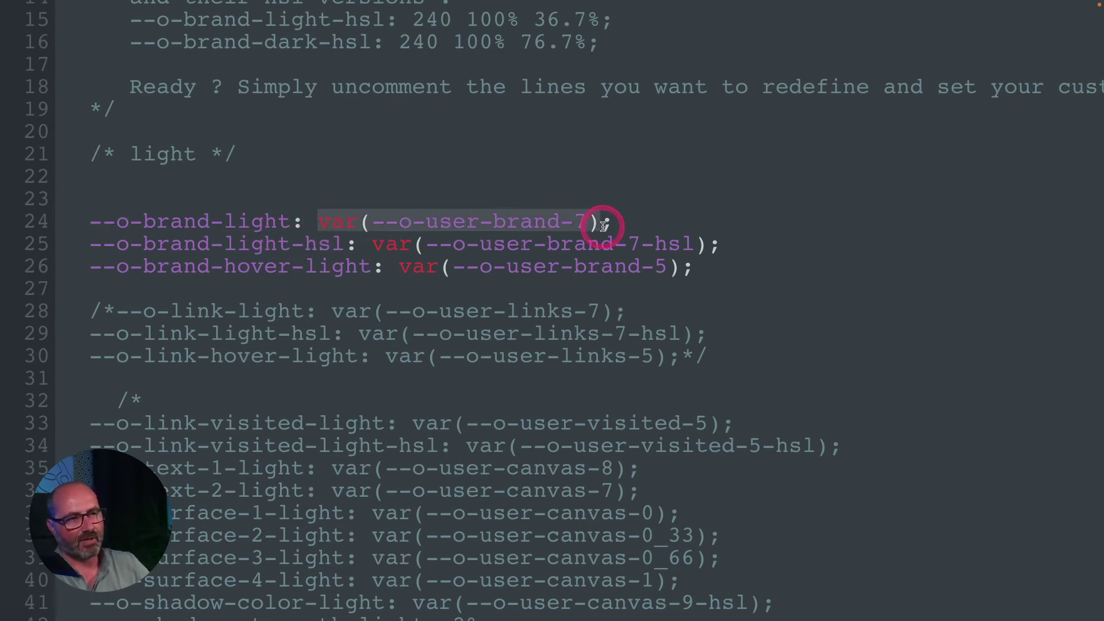
drag(382, 217, 587, 219)
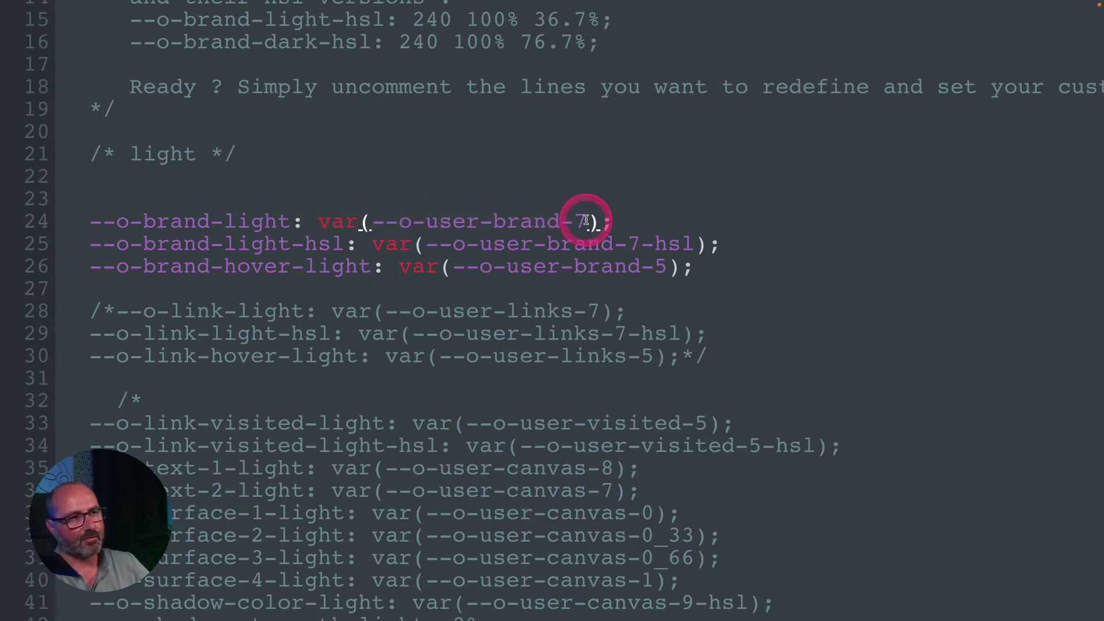
double_click(580, 220)
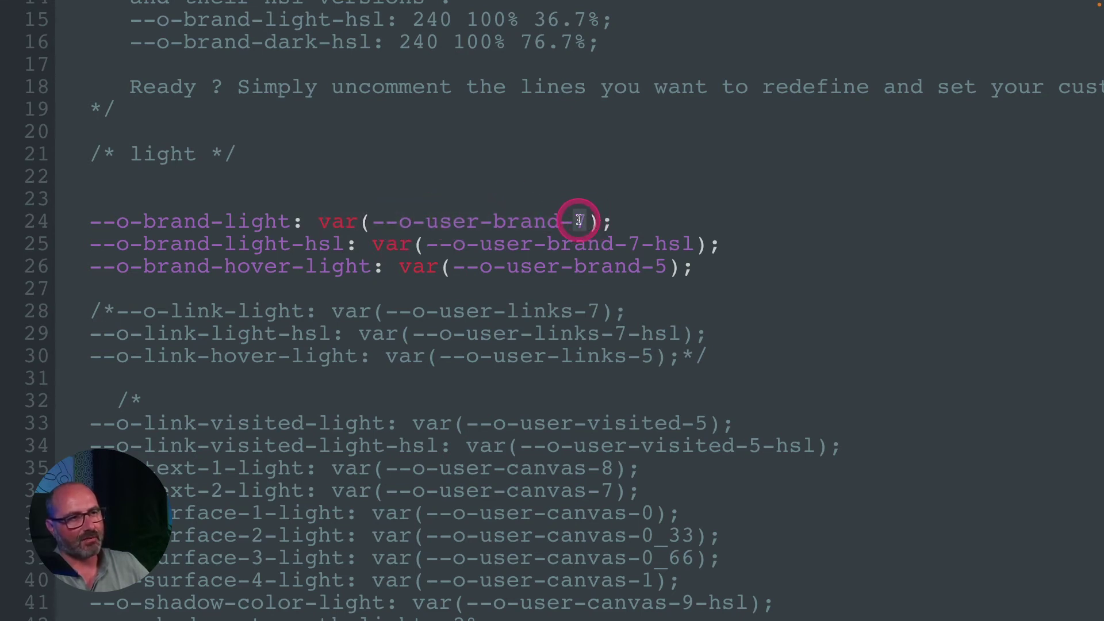
click(634, 271)
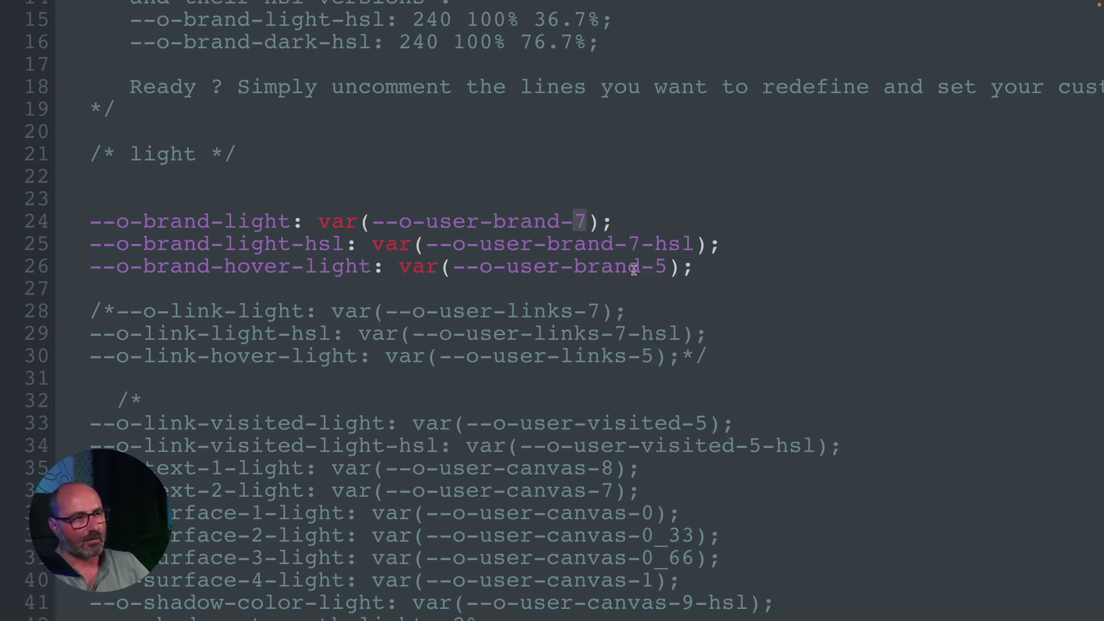
text(9)
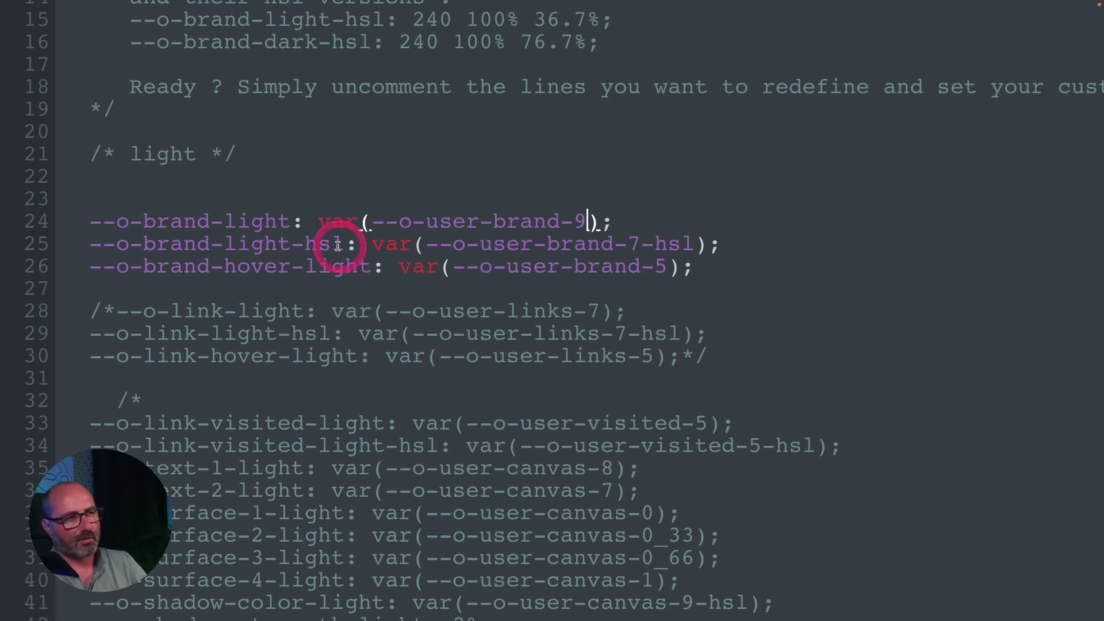
- Set --o-brand-light-hsl to var(--o-user-brand-9-hsl) and --o-brand-hover-light to var(--o-user-brand-7) in the light block
double_click(635, 245)
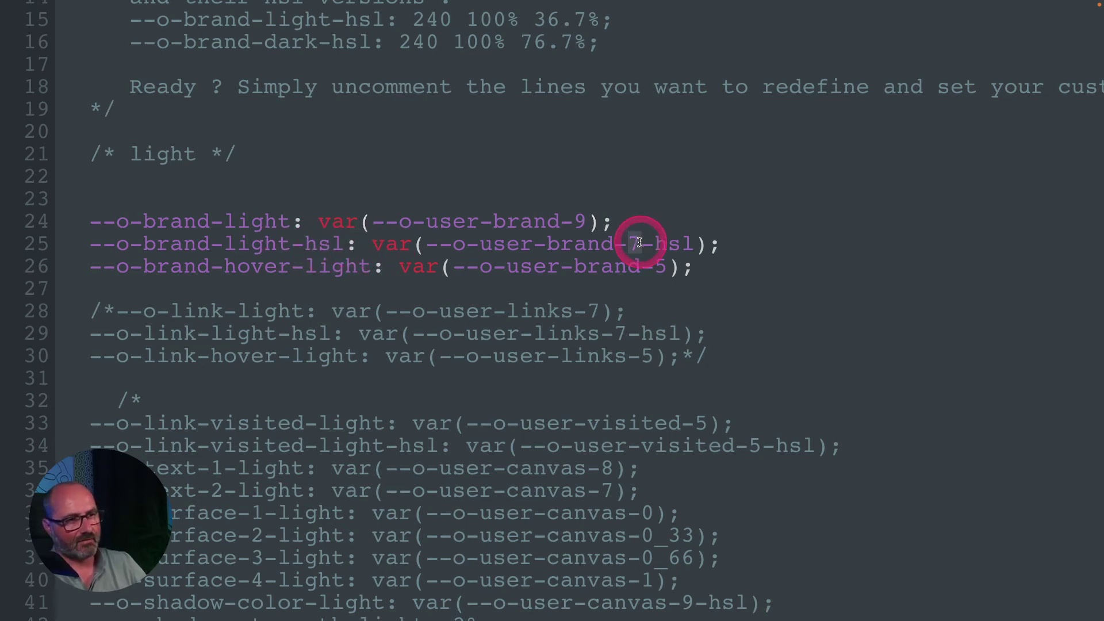
text(9)
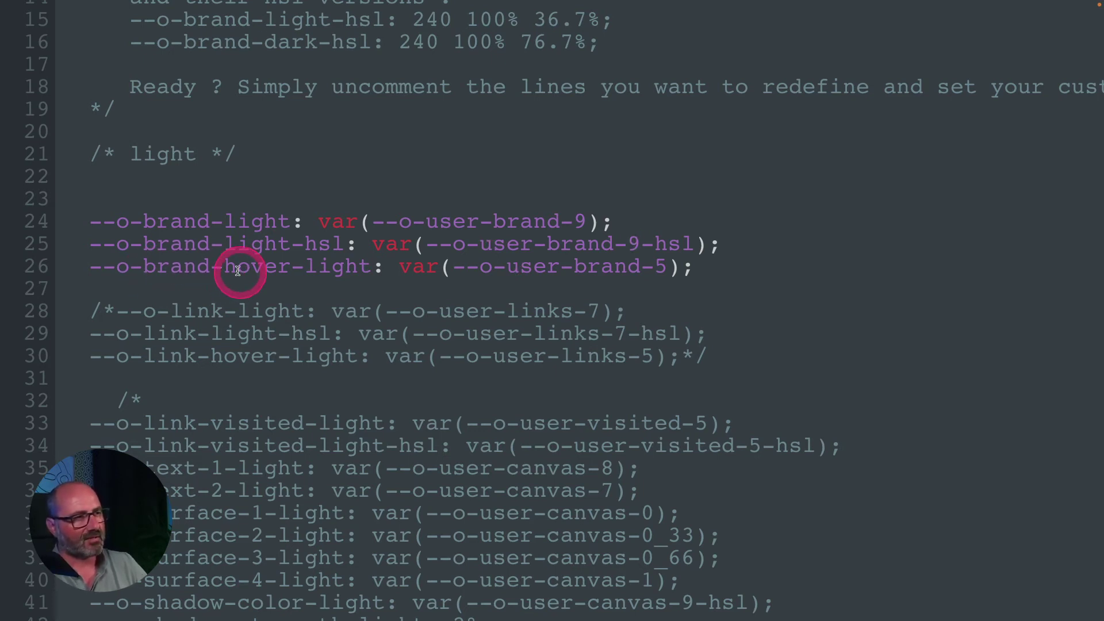
double_click(662, 266)
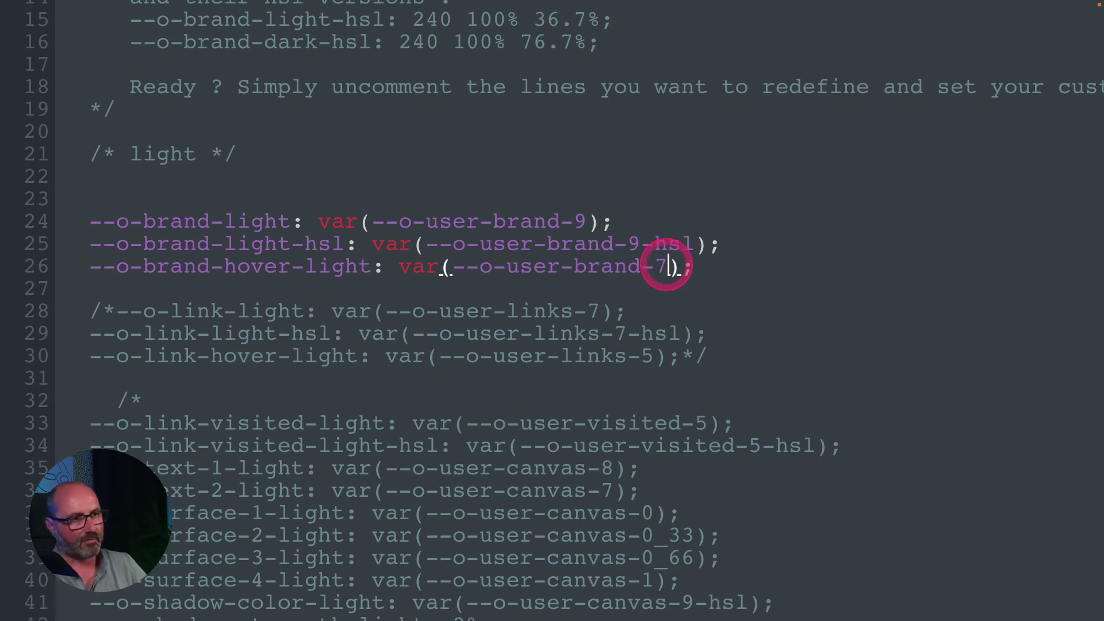
- Uncomment the three --o-brand declarations in the dark block, and start the comment at --o-link-dark after a blank line
scroll(371, 316, down, 5)
scroll(374, 322, down, 4)
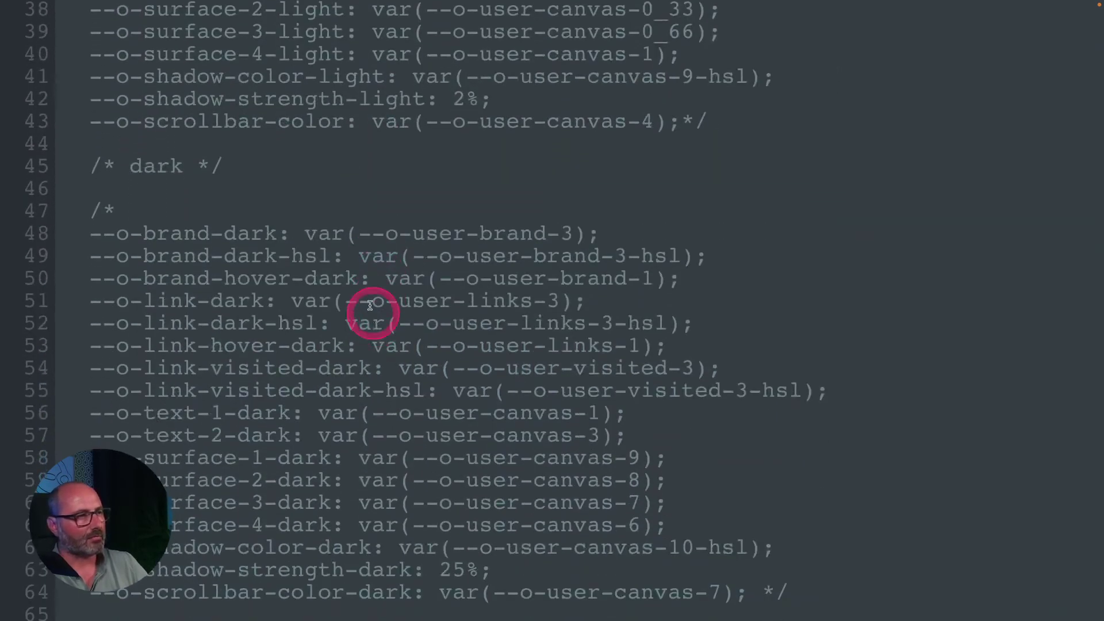
drag(168, 220, 90, 211)
key(BackSpace)
key(Down)
key(Down)
key(Down)
key(Down)
text(/*)
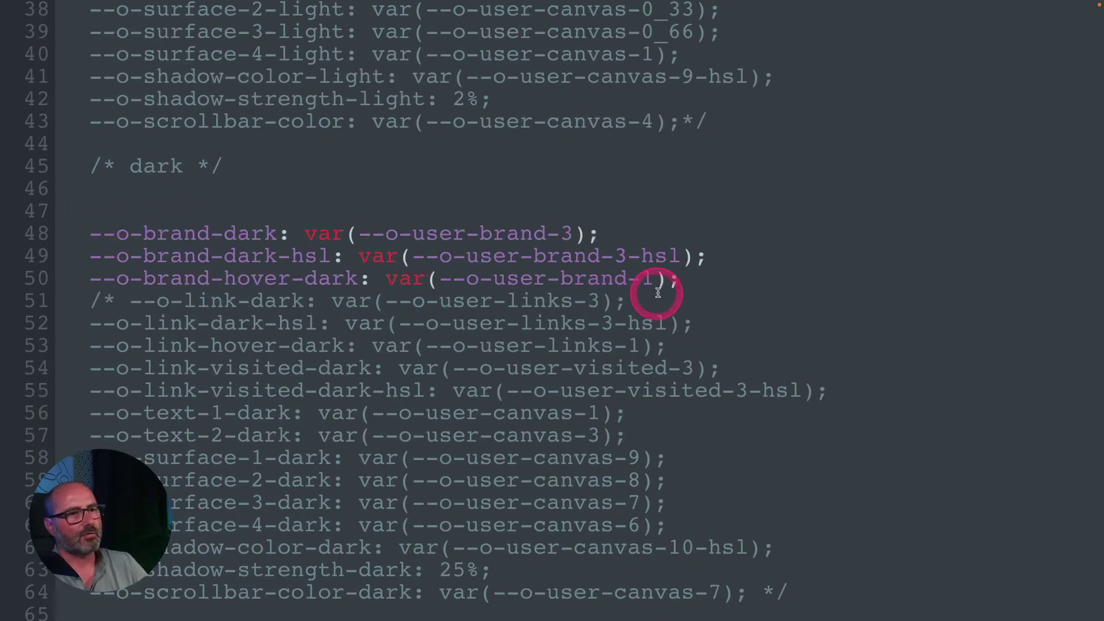
click(682, 278)
key(Return)
- Set --o-brand-dark to var(--o-user-brand-5), --o-brand-dark-hsl to var(--o-user-brand-5-hsl) and --o-brand-hover-dark to var(--o-user-brand-3)
double_click(566, 233)
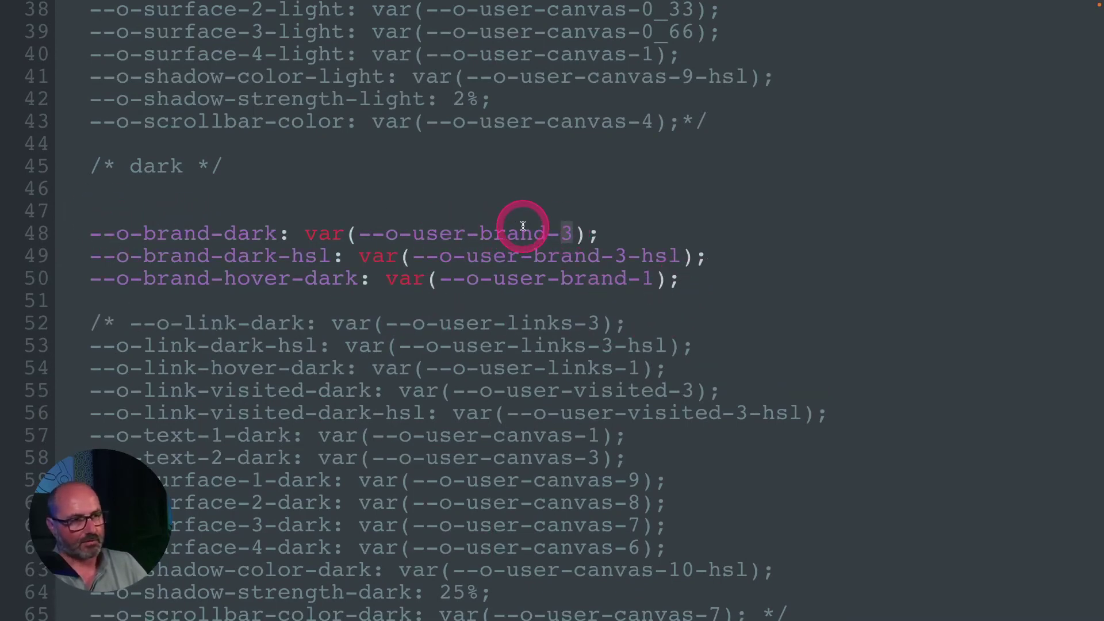
text(5)
double_click(621, 255)
text(5)
double_click(647, 278)
text(3)
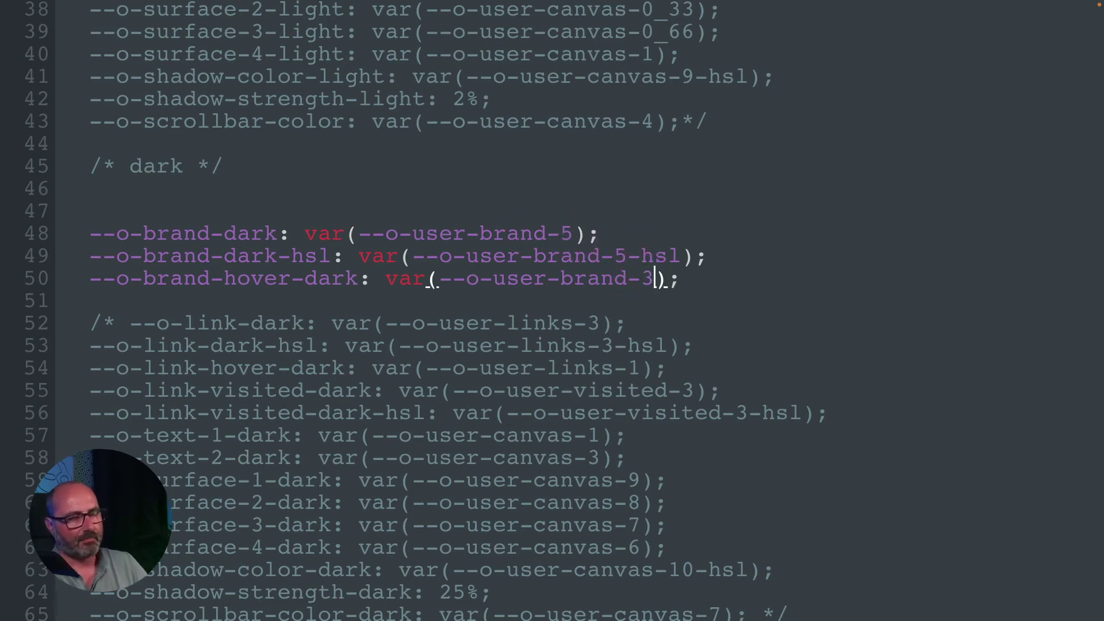
- View the front-end page and compare its brand-colored headings in the light and dark schemes
click(198, 587)
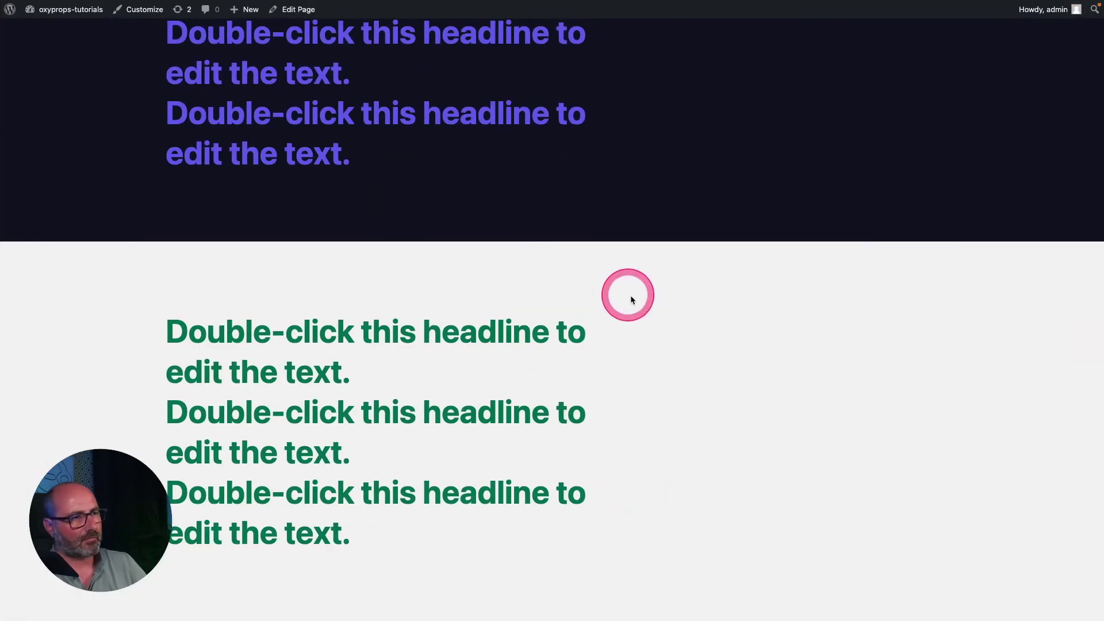
triple_click(165, 116)
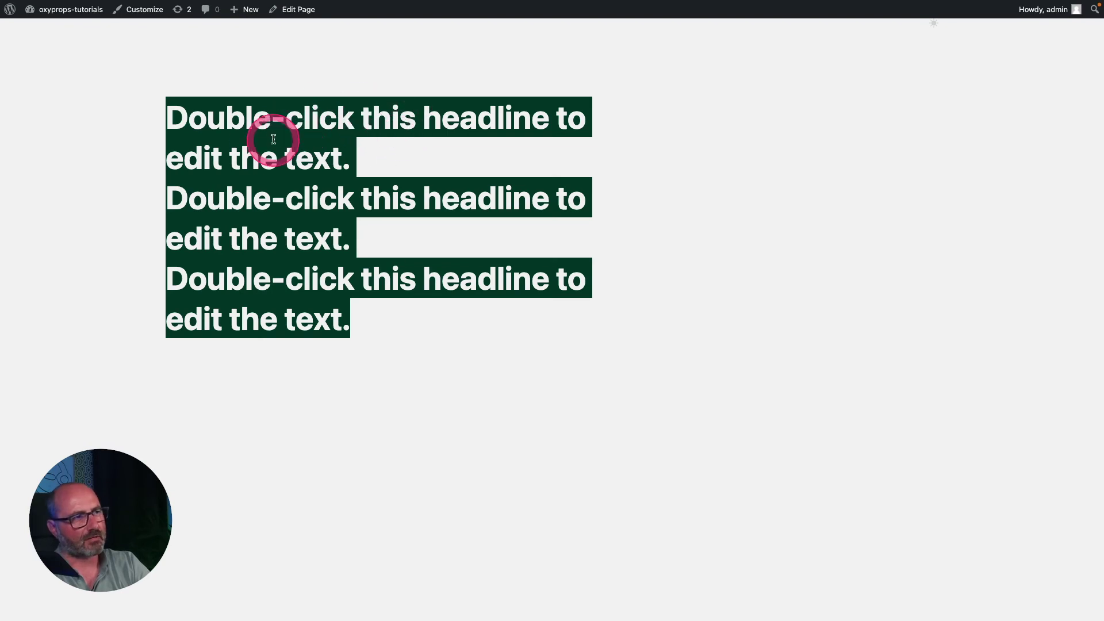
click(257, 160)
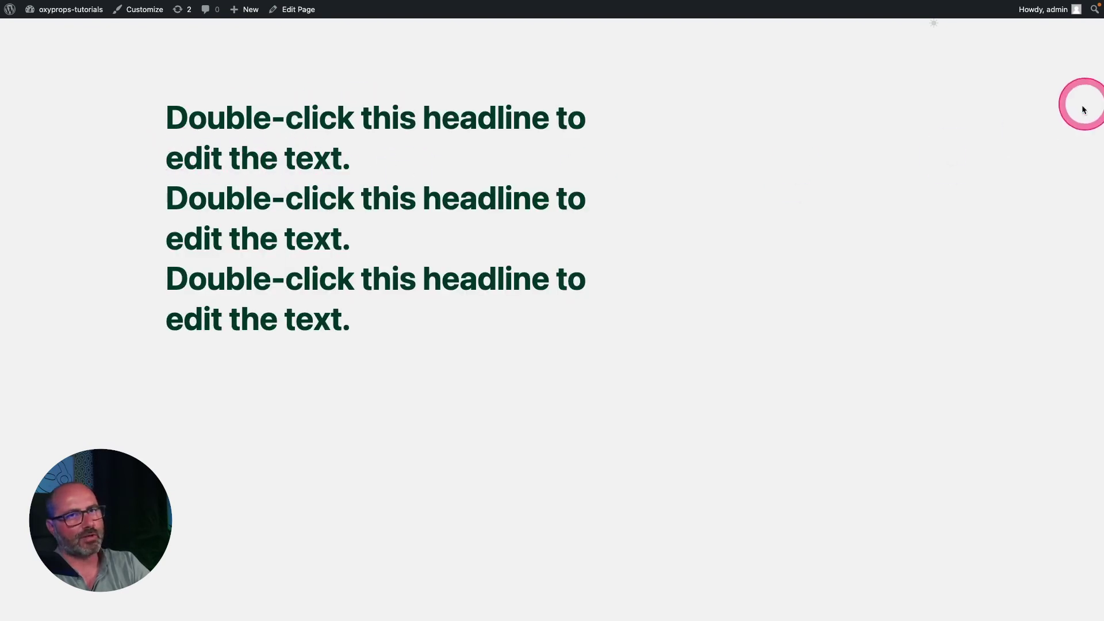
click(935, 25)
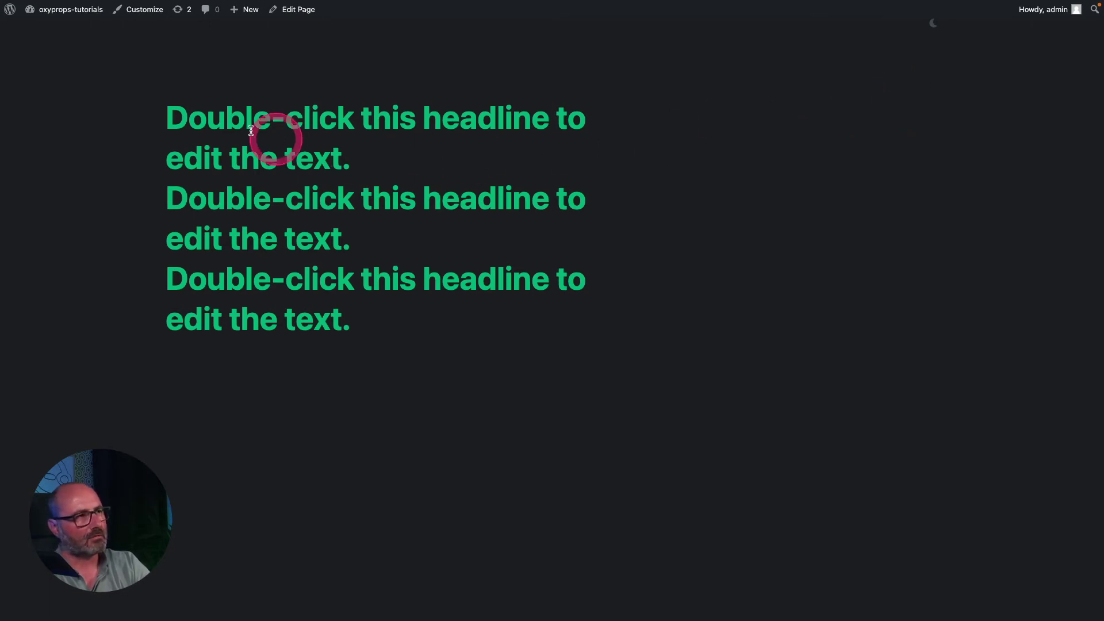
drag(165, 114, 362, 160)
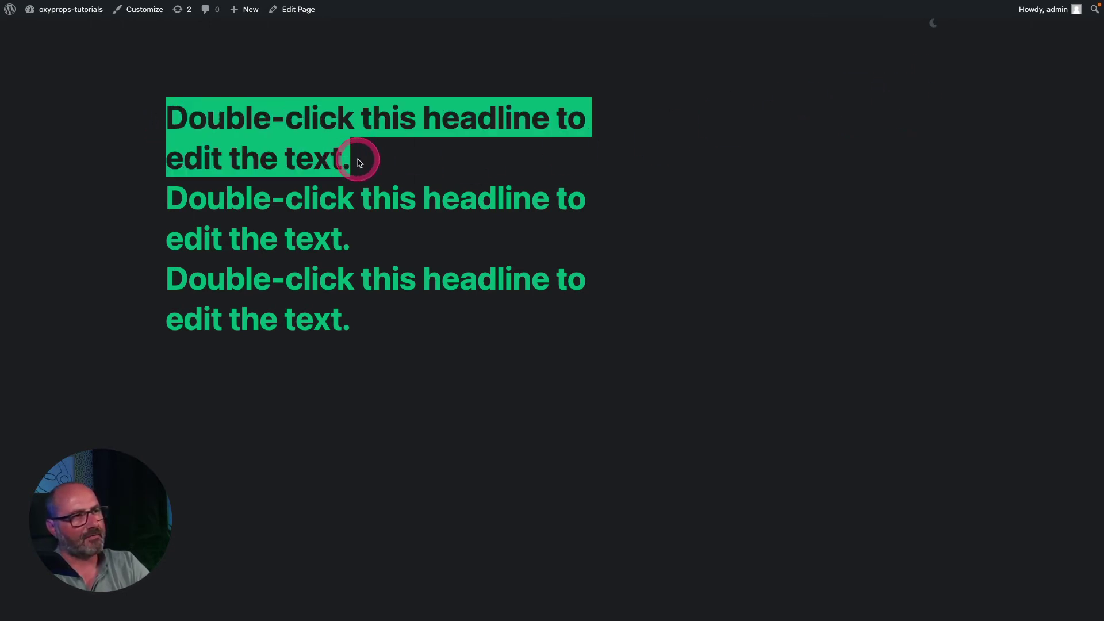
click(932, 24)
click(314, 135)
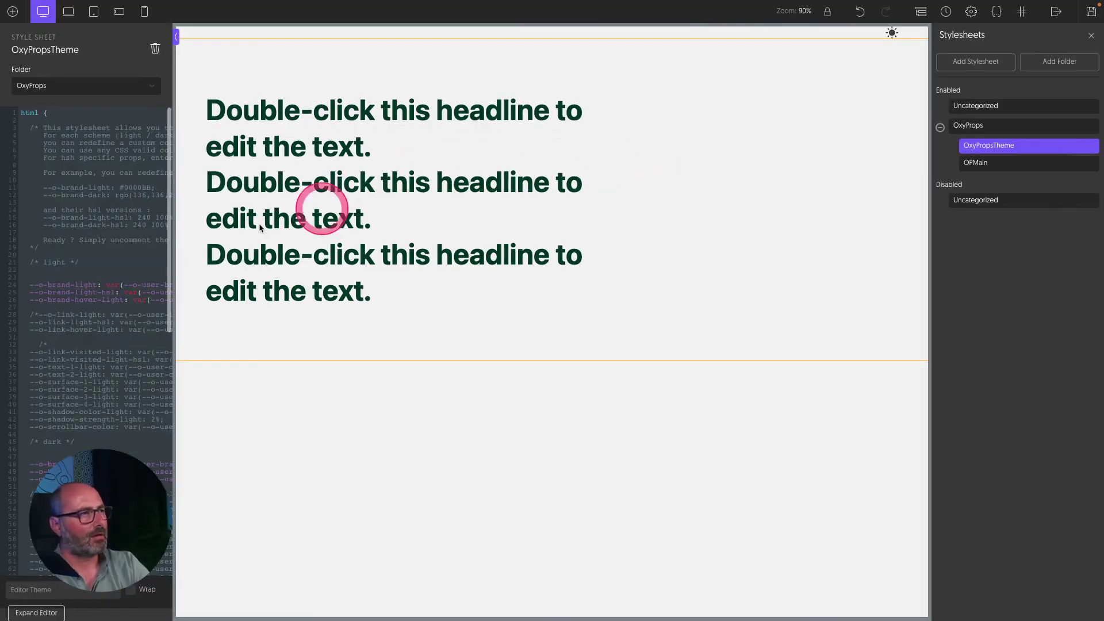
- Set the light block's brand variables to --o-user-brand-6, --o-user-brand-6-hsl and --o-user-brand-4 for hover, and save the changes
click(100, 244)
click(121, 271)
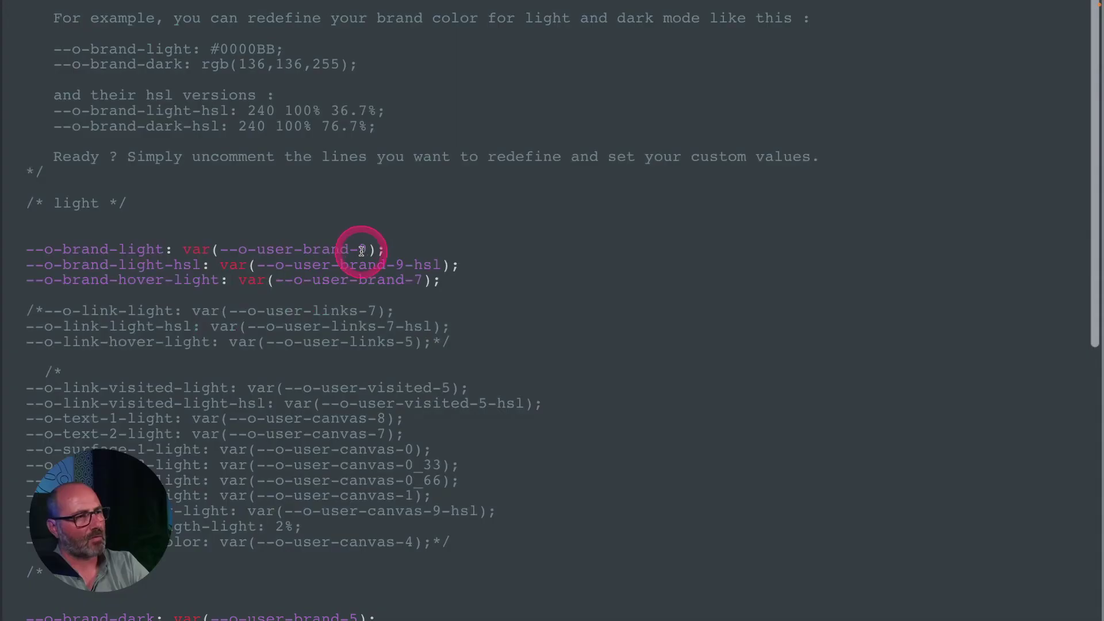
double_click(364, 249)
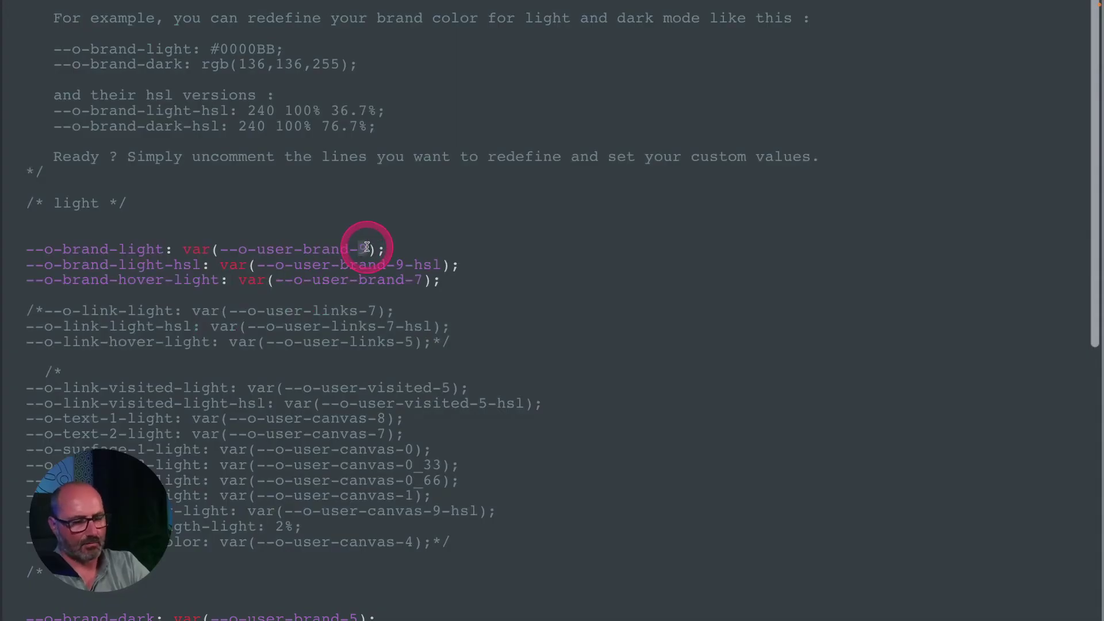
text(6)
double_click(399, 265)
text(6)
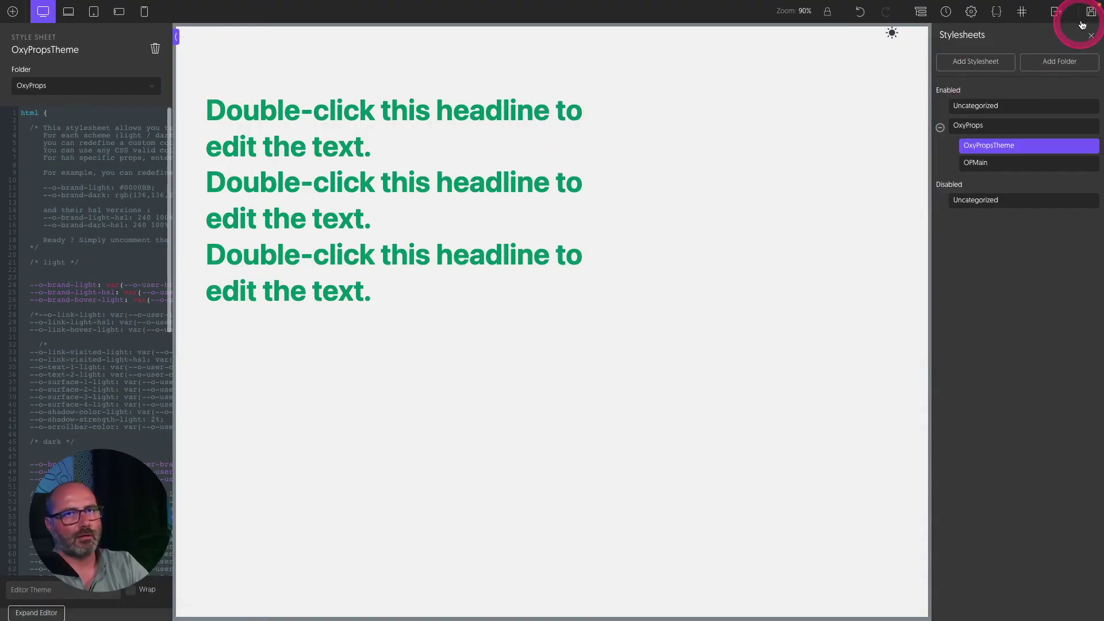
click(1091, 13)
- Check the revised light brand color on the front-end headings, switch the page to dark, and return to the builder
key(ctrl+Tab)
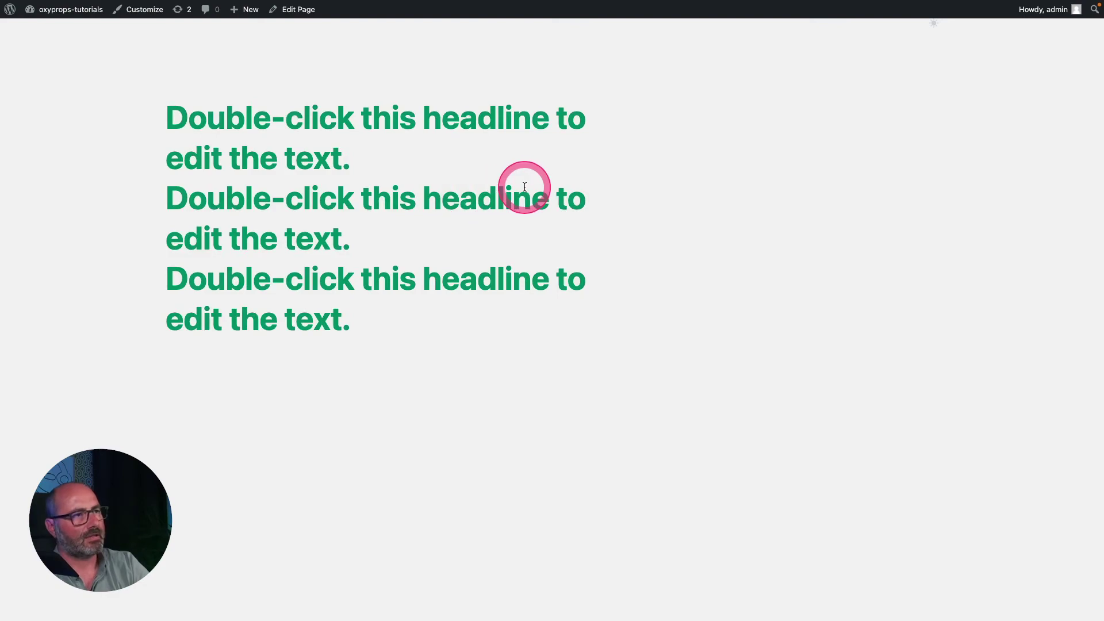
click(932, 23)
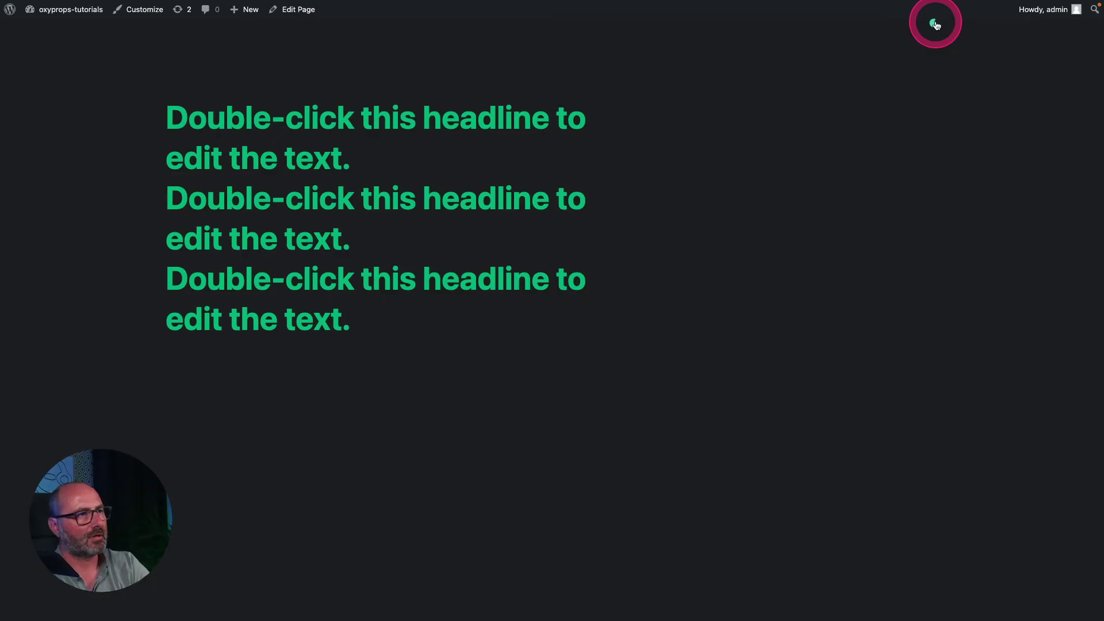
key(ctrl+Tab)
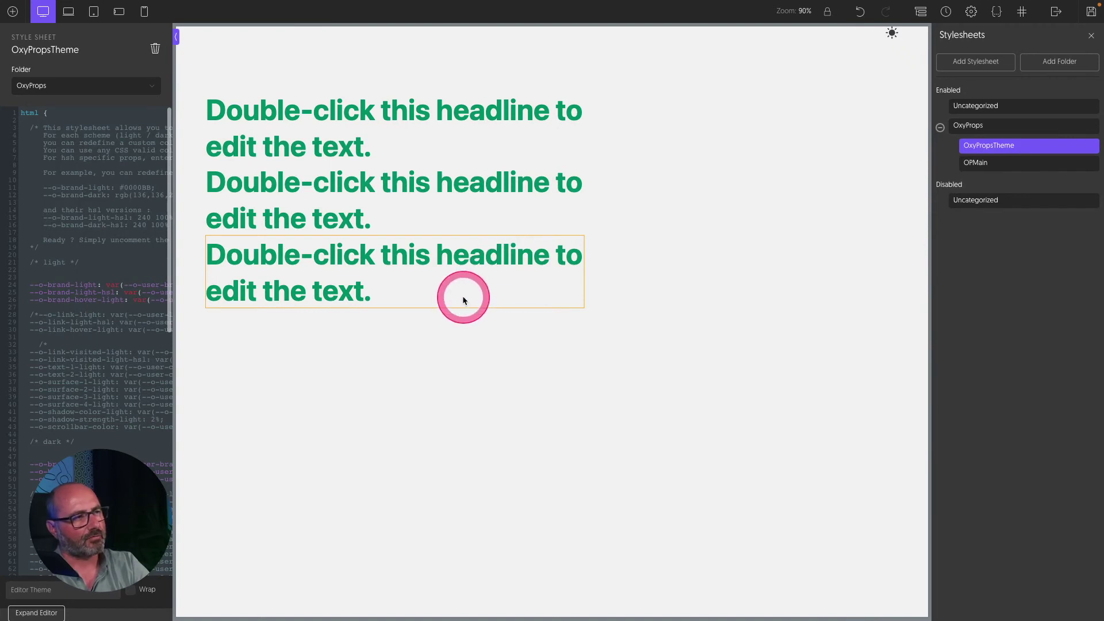
click(409, 293)
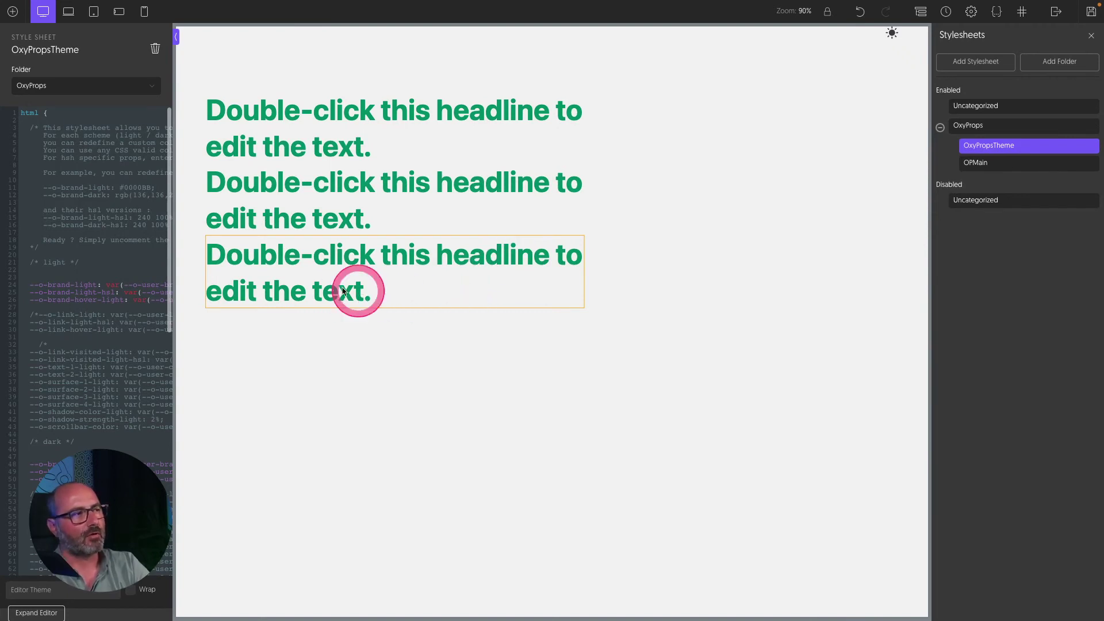
- Examine the dim, colorful light and colorful dark blocks of the expanded OxyPropsTheme stylesheet, and collapse the editor
click(43, 614)
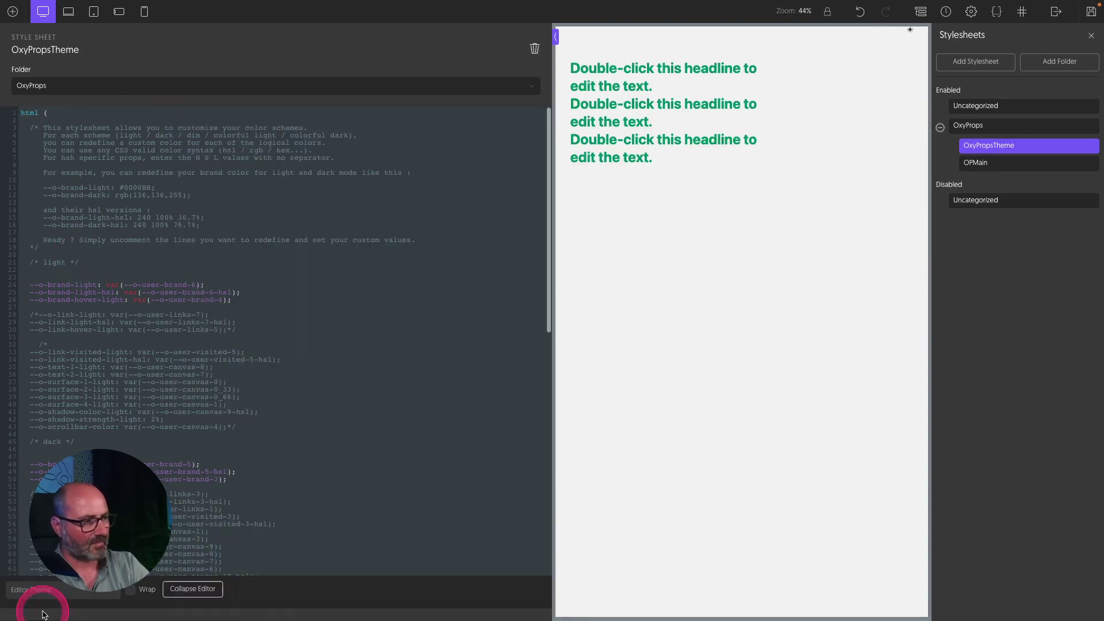
click(261, 428)
scroll(261, 427, down, 3)
scroll(261, 427, down, 1)
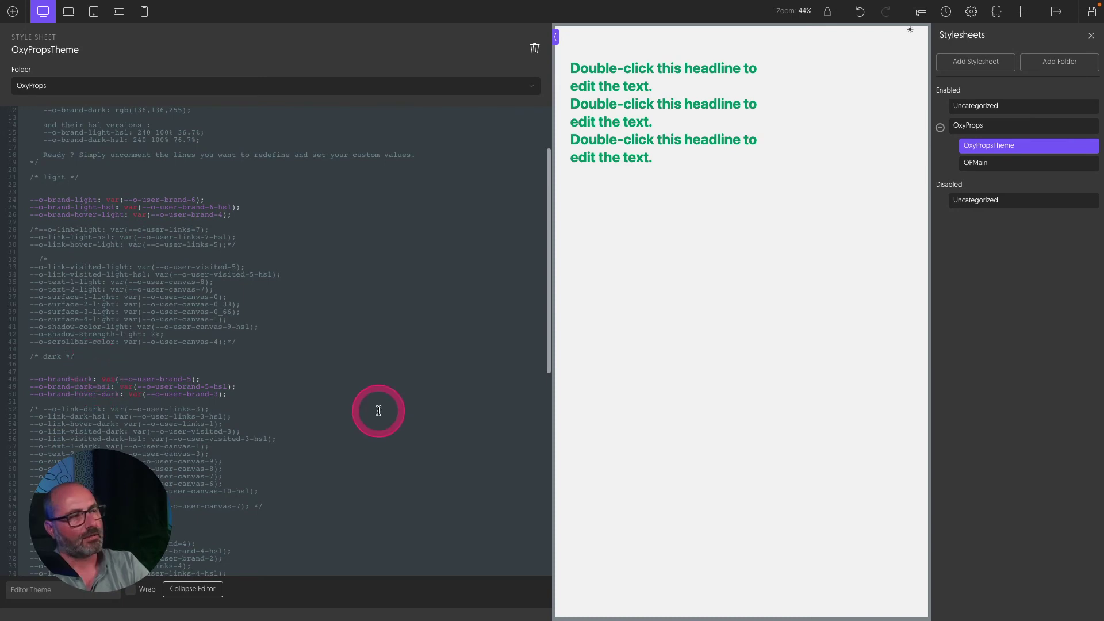
scroll(378, 411, down, 10)
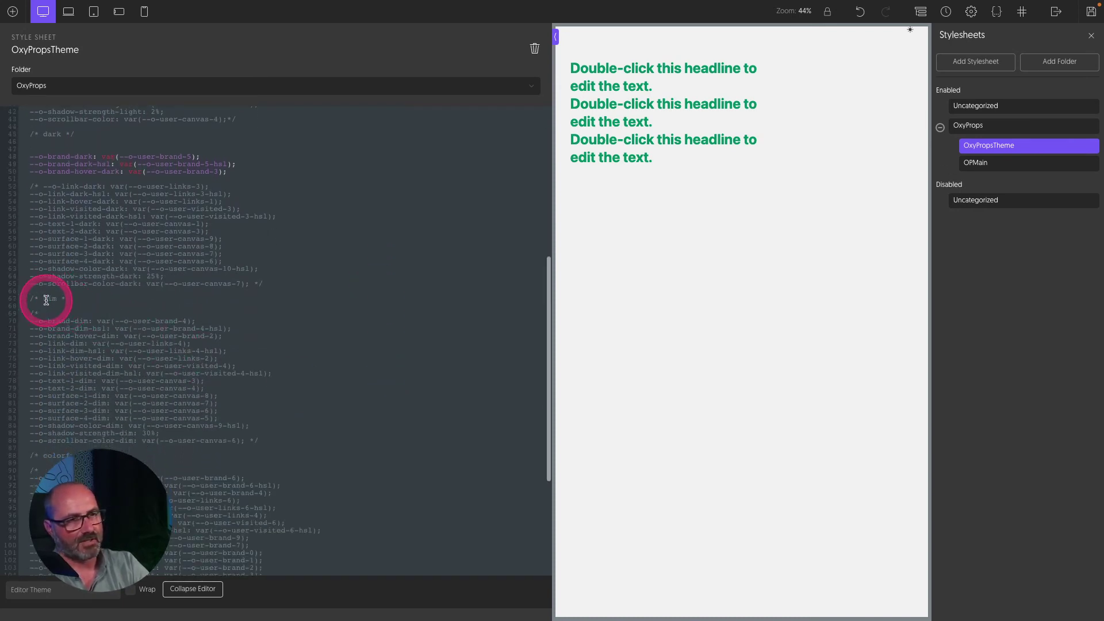
scroll(158, 328, down, 8)
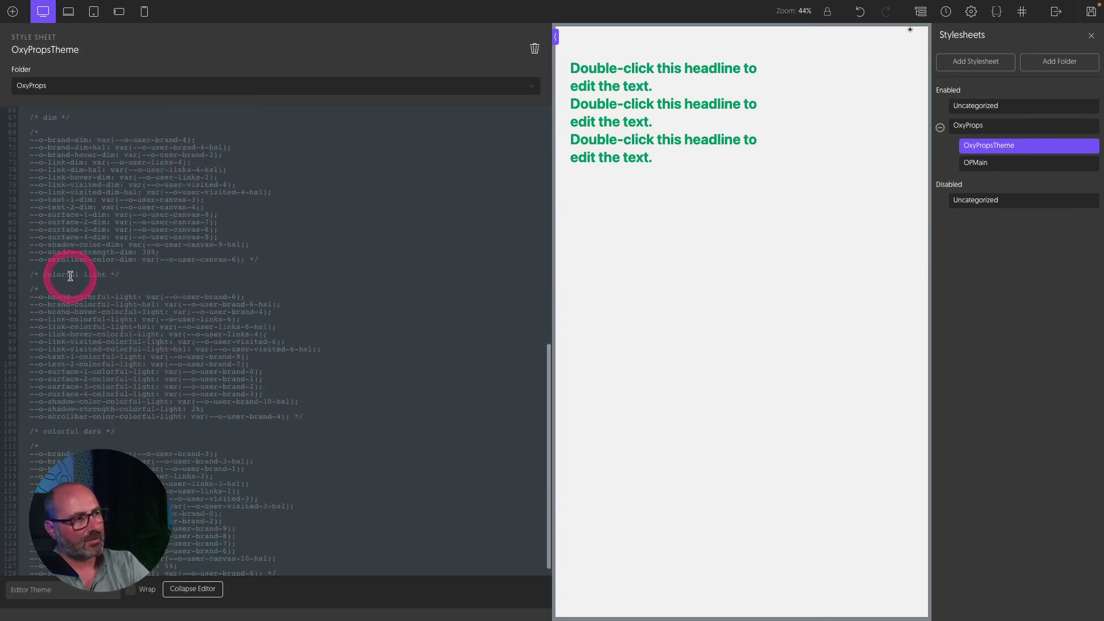
click(71, 276)
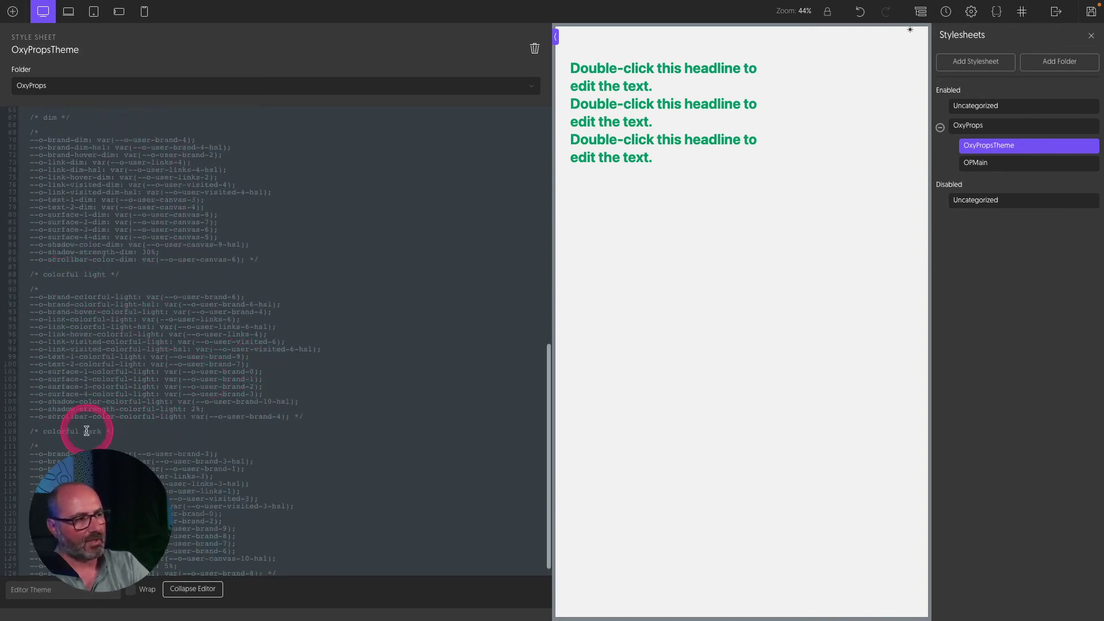
click(331, 433)
scroll(331, 433, down, 1)
drag(30, 129, 276, 252)
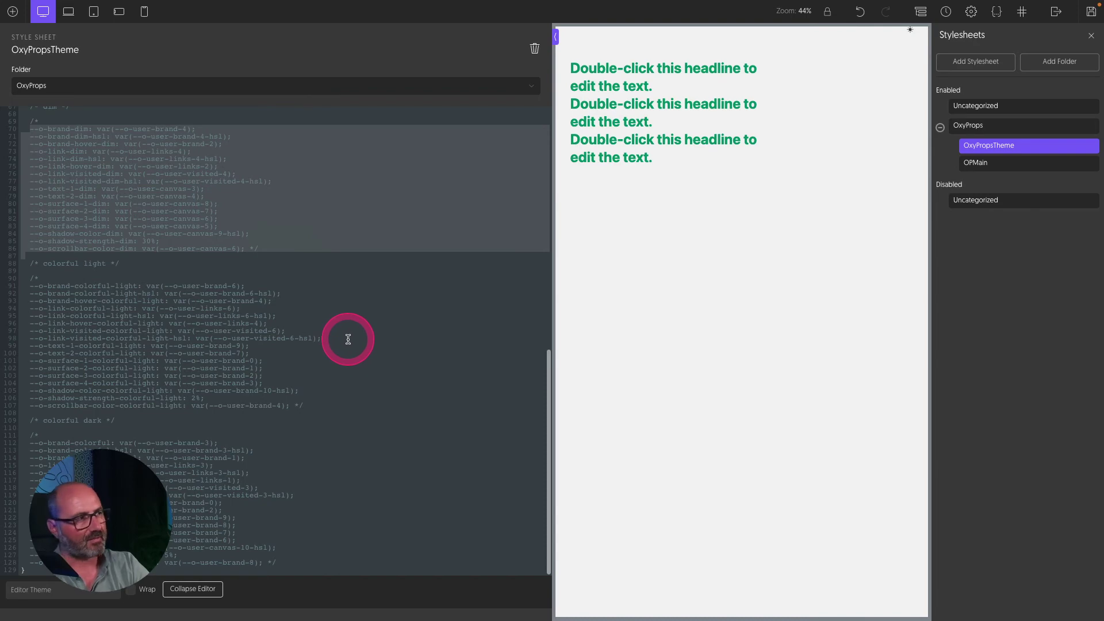
click(584, 419)
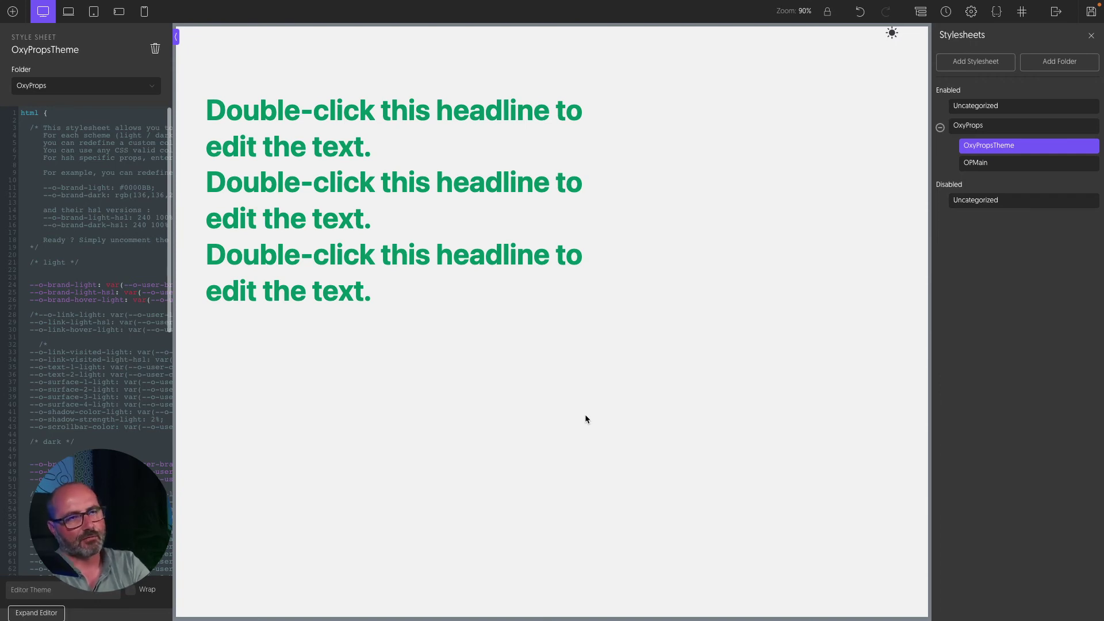
- In the OxyProps settings, dismiss the notice, select Custom as the brand color, and pick an orange-brown shade of about #AE7629
click(585, 419)
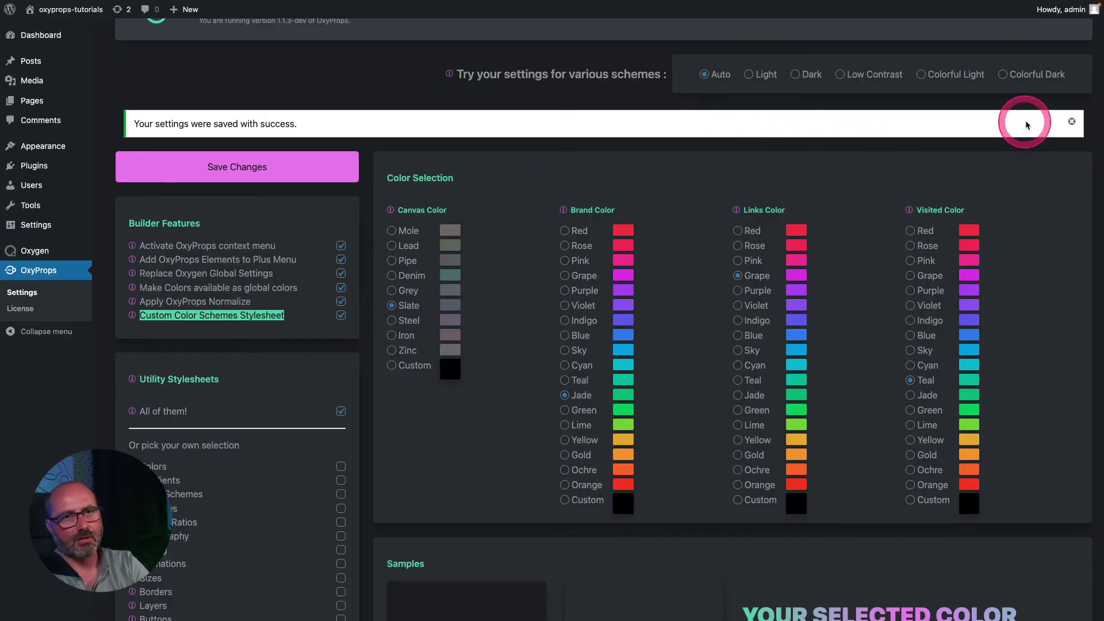
click(1071, 122)
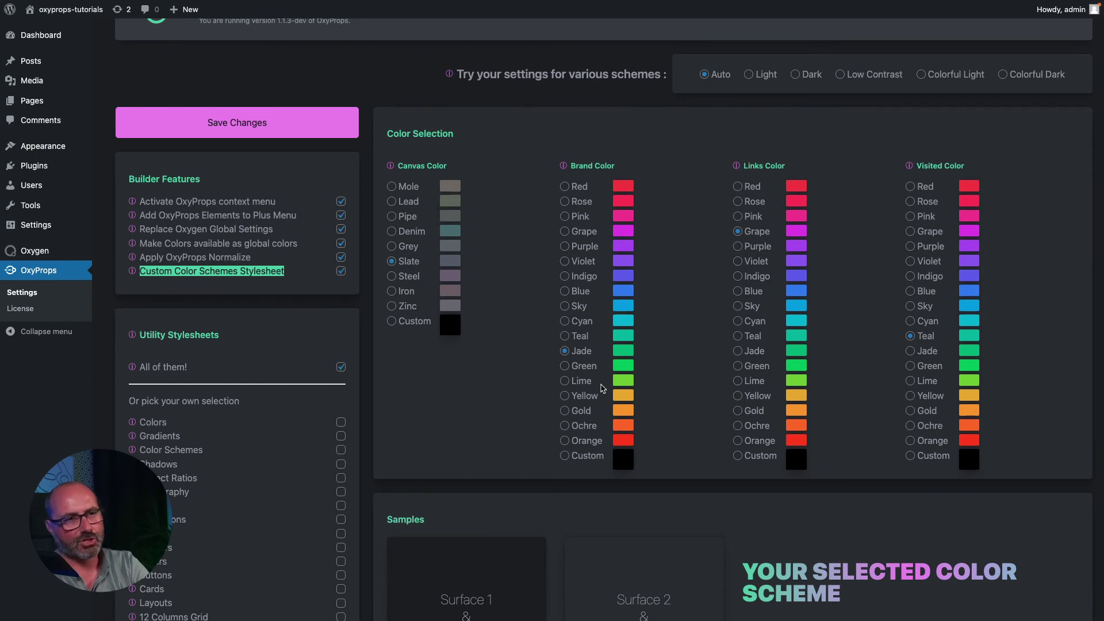
click(565, 456)
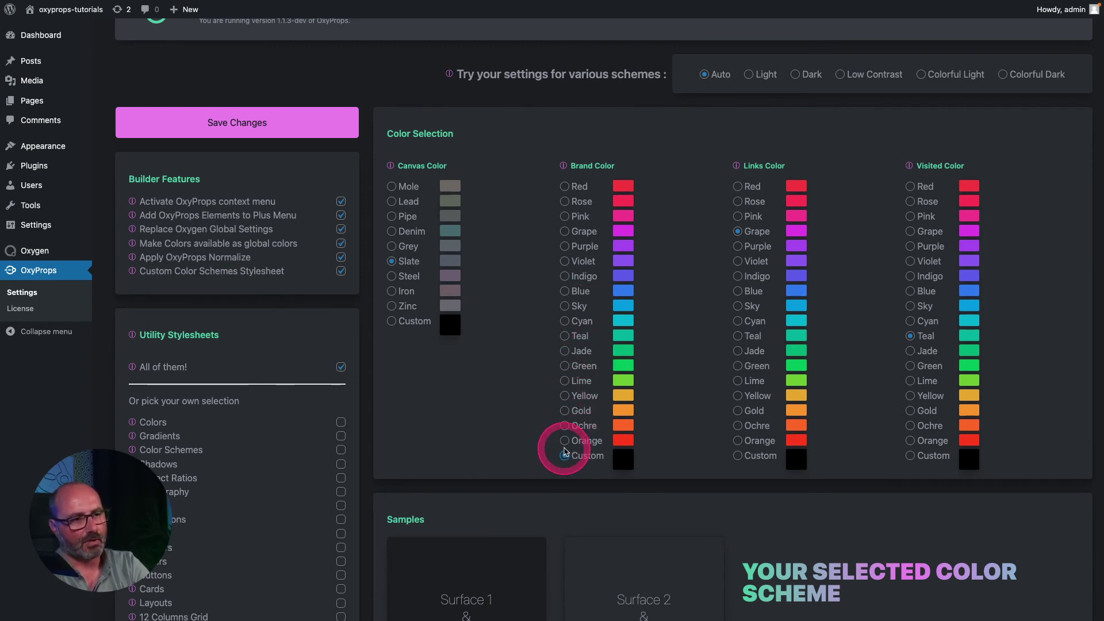
click(625, 460)
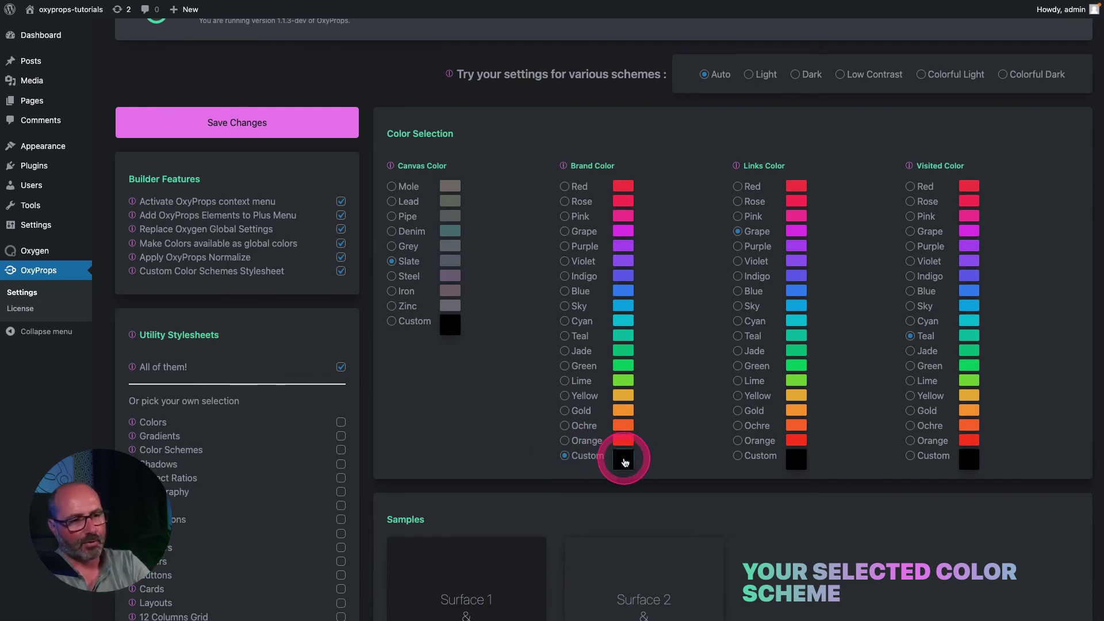
scroll(625, 456, down, 1)
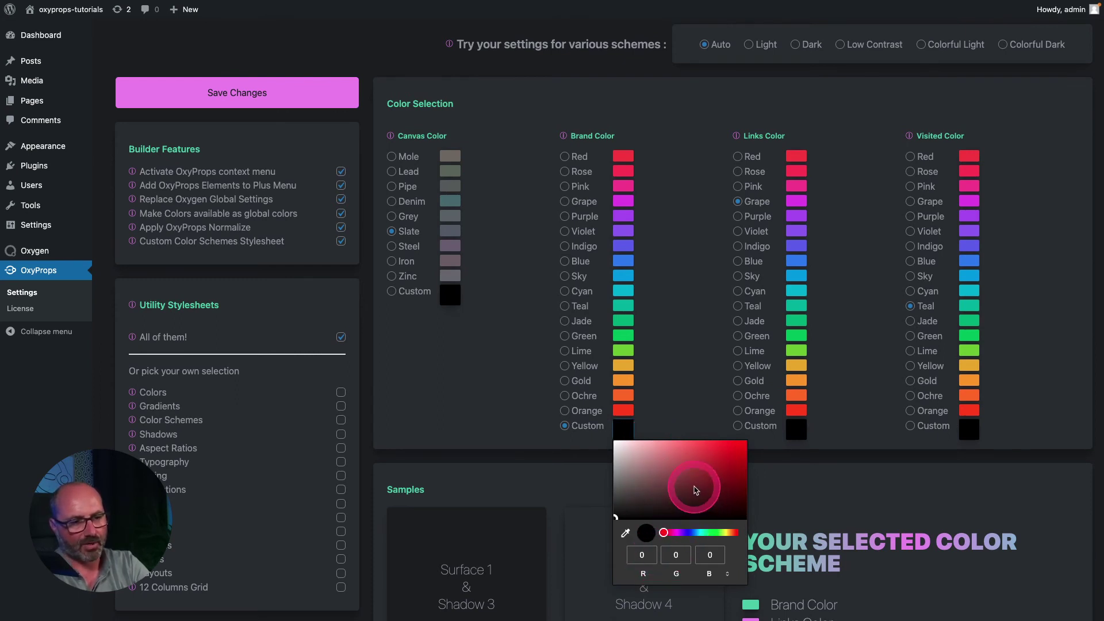
click(723, 457)
drag(664, 532, 729, 532)
drag(693, 455, 715, 466)
- Switch the custom brand color picker's format to HEX, and adjust the shade to a slightly darker brown
click(722, 572)
click(718, 575)
click(718, 577)
click(720, 576)
click(722, 576)
click(725, 576)
click(730, 577)
click(729, 577)
click(668, 557)
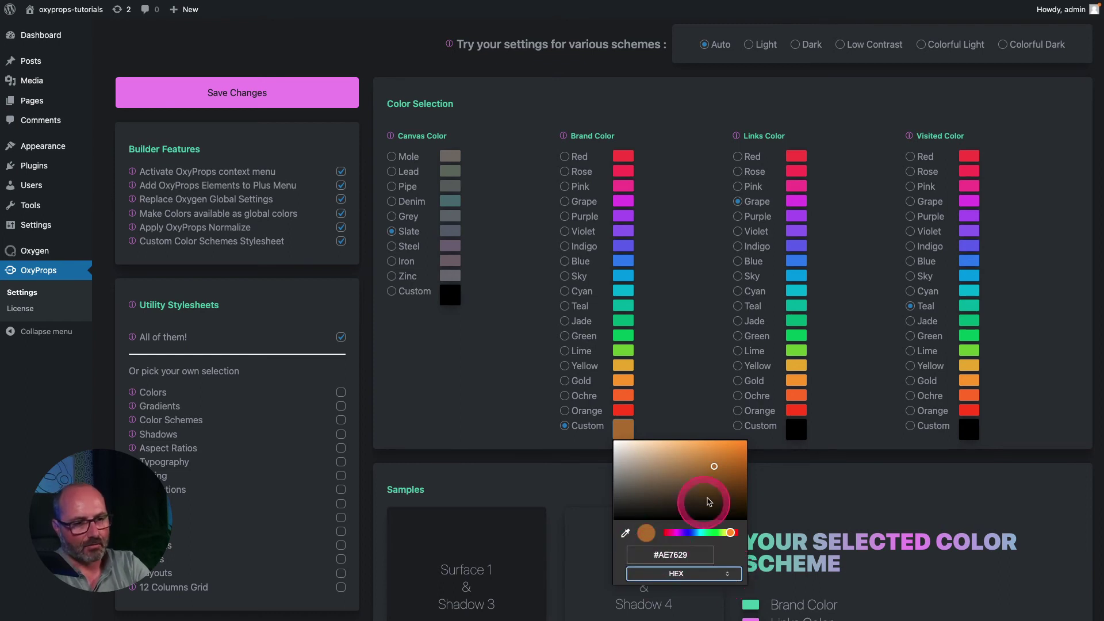
drag(715, 461, 682, 402)
- Select Custom as the canvas color, and pick a dark brownish grey of about RGB 97, 90, 81
click(395, 295)
click(452, 296)
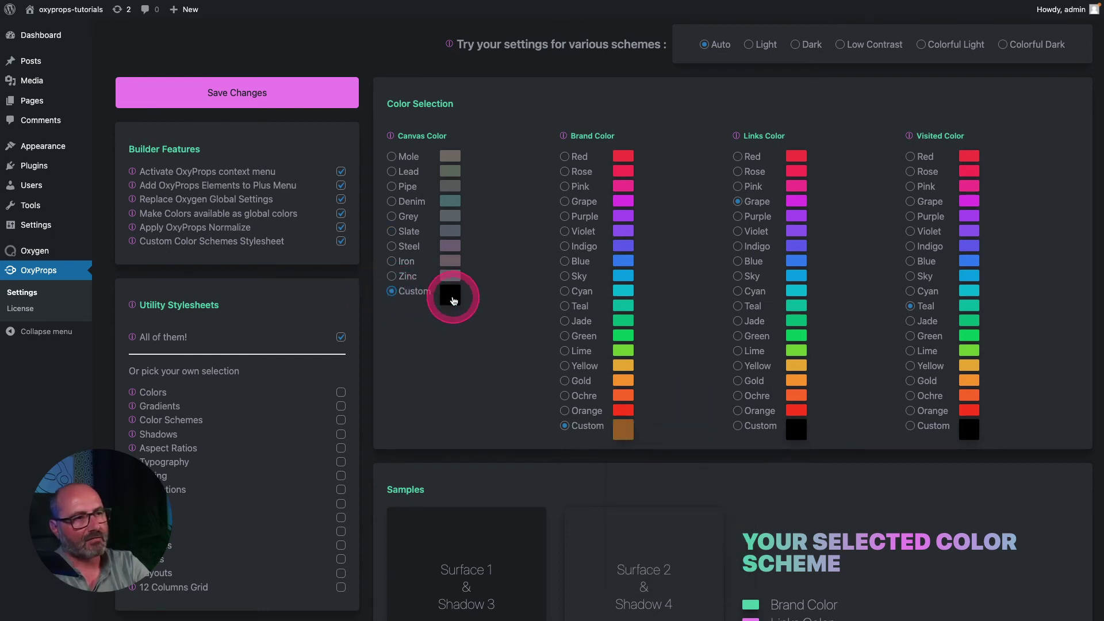
drag(456, 345, 458, 353)
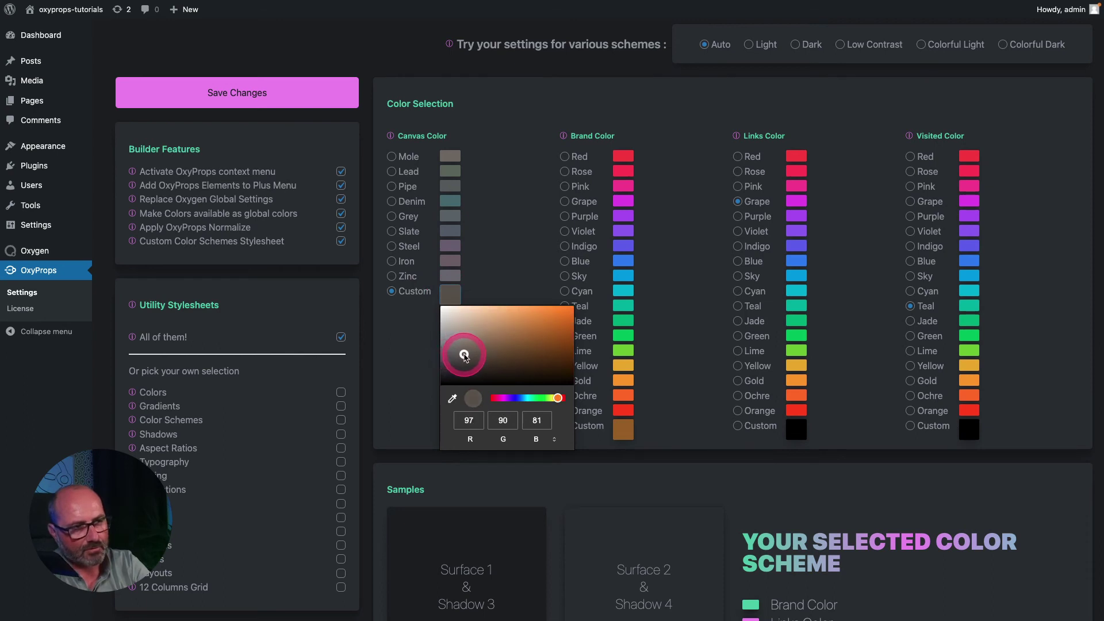
- Select Custom as the links color, and pick a strong, slightly dark red
click(771, 434)
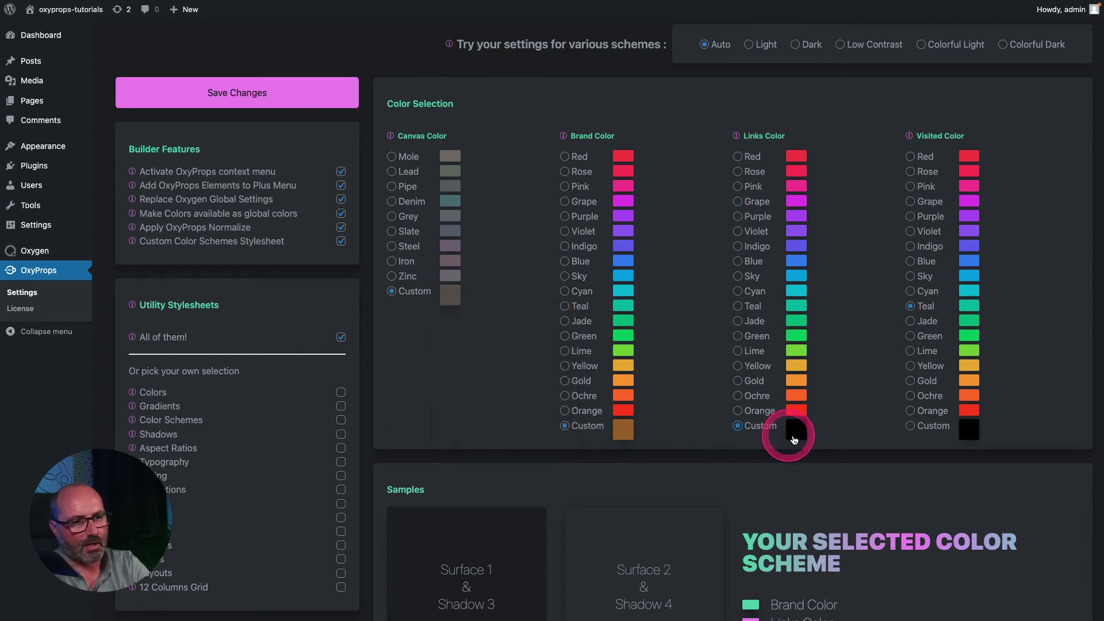
click(796, 433)
drag(863, 461, 914, 457)
click(909, 433)
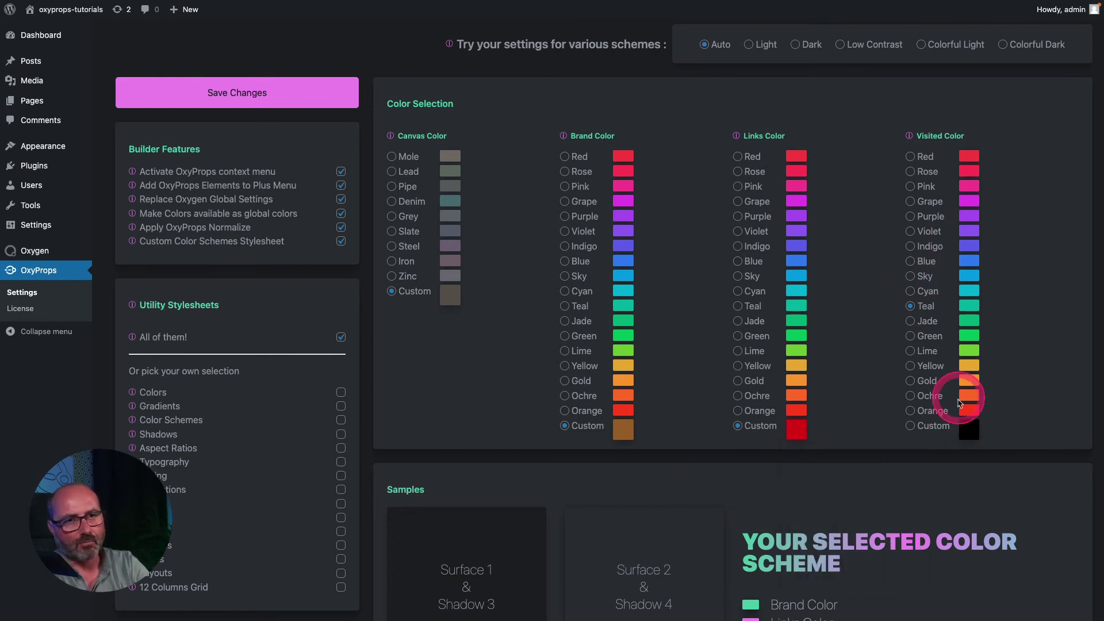
- Set a custom visited color in a muted dark red of about RGB 124, 60, 60, save the OxyProps settings, and dismiss the notice
click(969, 432)
click(1028, 482)
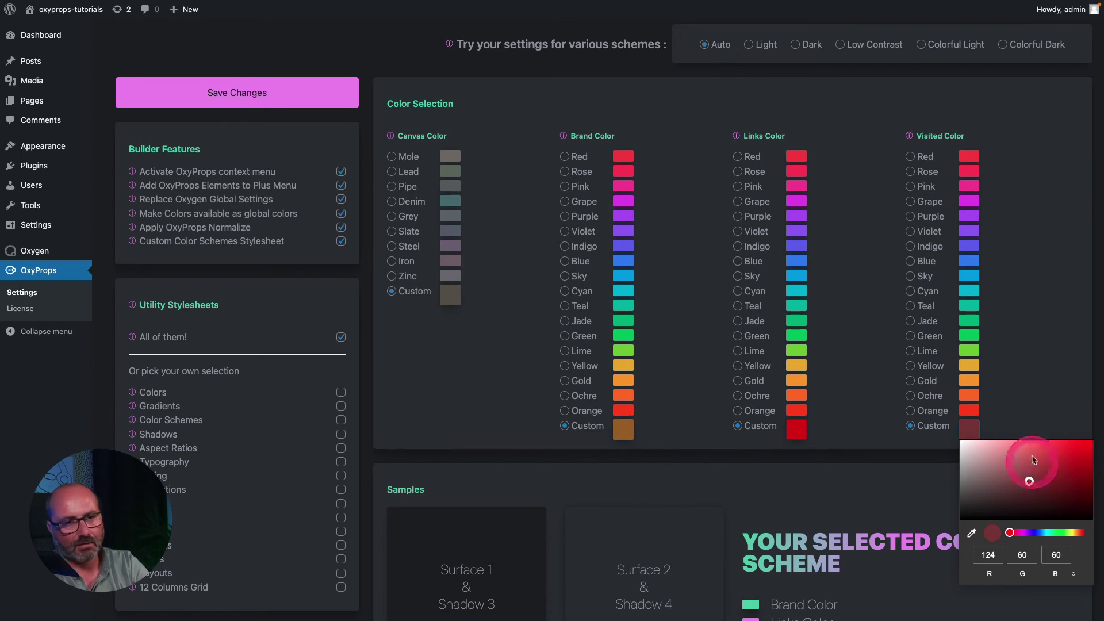
click(348, 99)
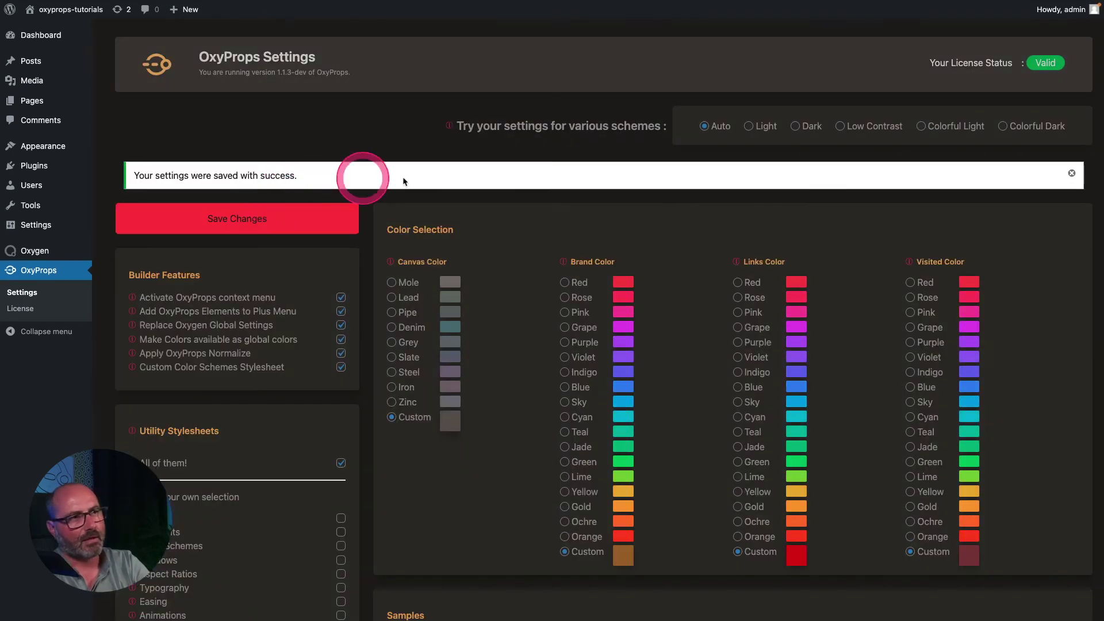
click(1072, 174)
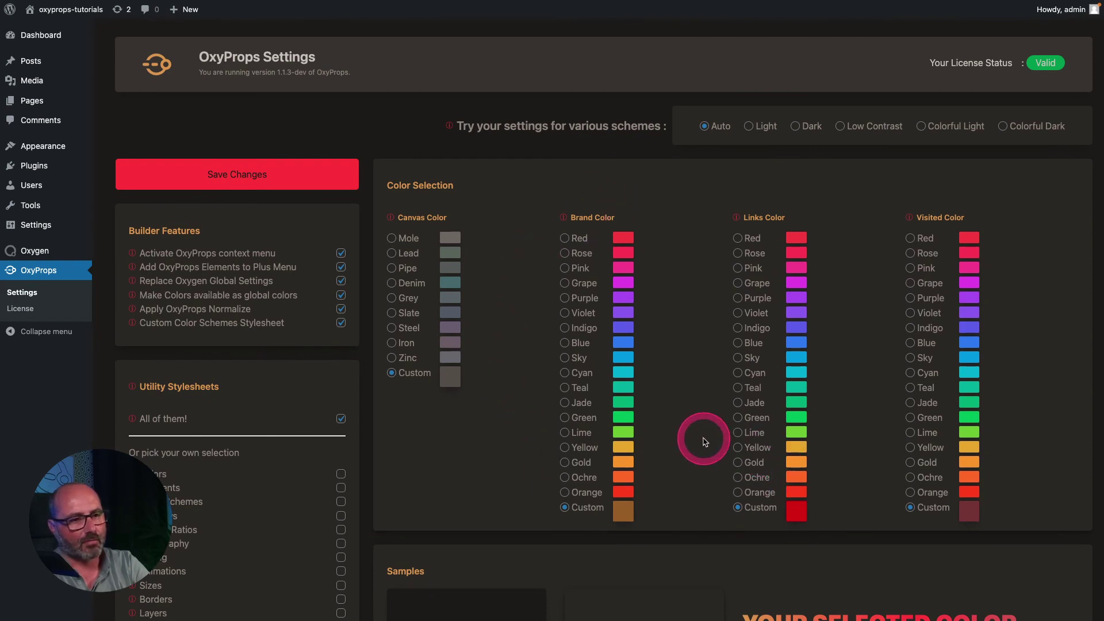
- Switch to the front-end page with the three headlines, reload it, and toggle it to the dark scheme
scroll(705, 441, down, 7)
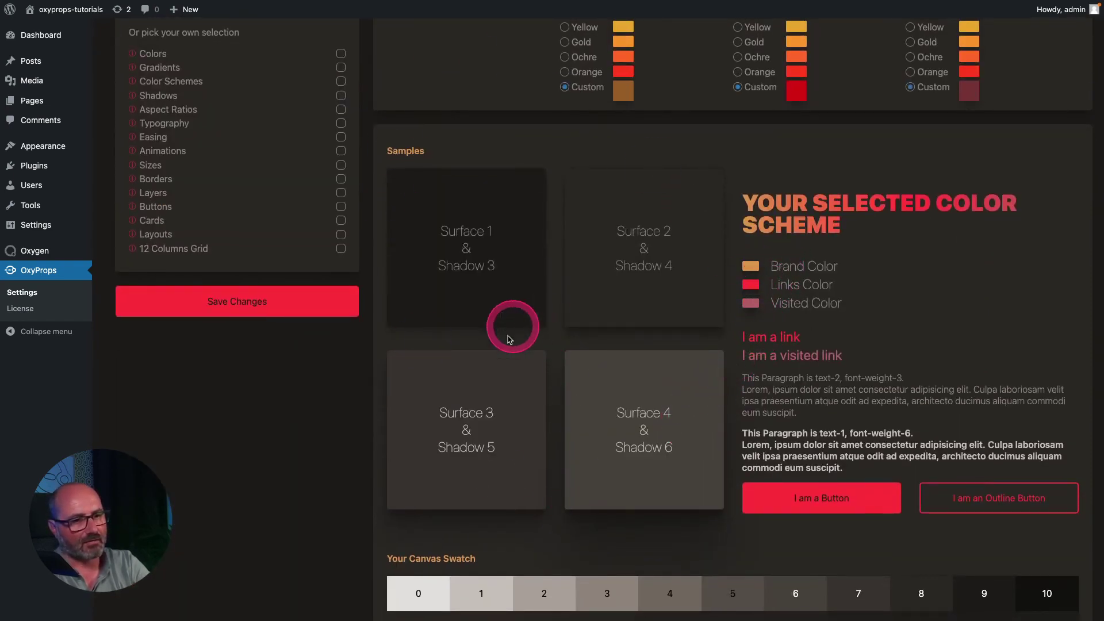
scroll(575, 316, up, 10)
key(ctrl+Right)
key(ctrl+Right)
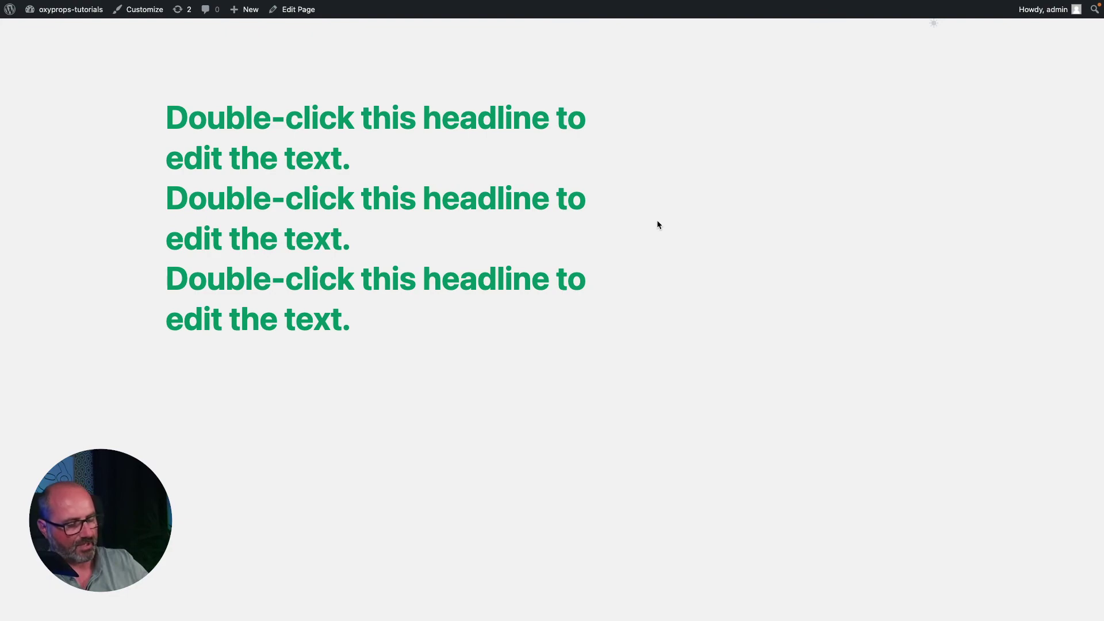
key(super+r)
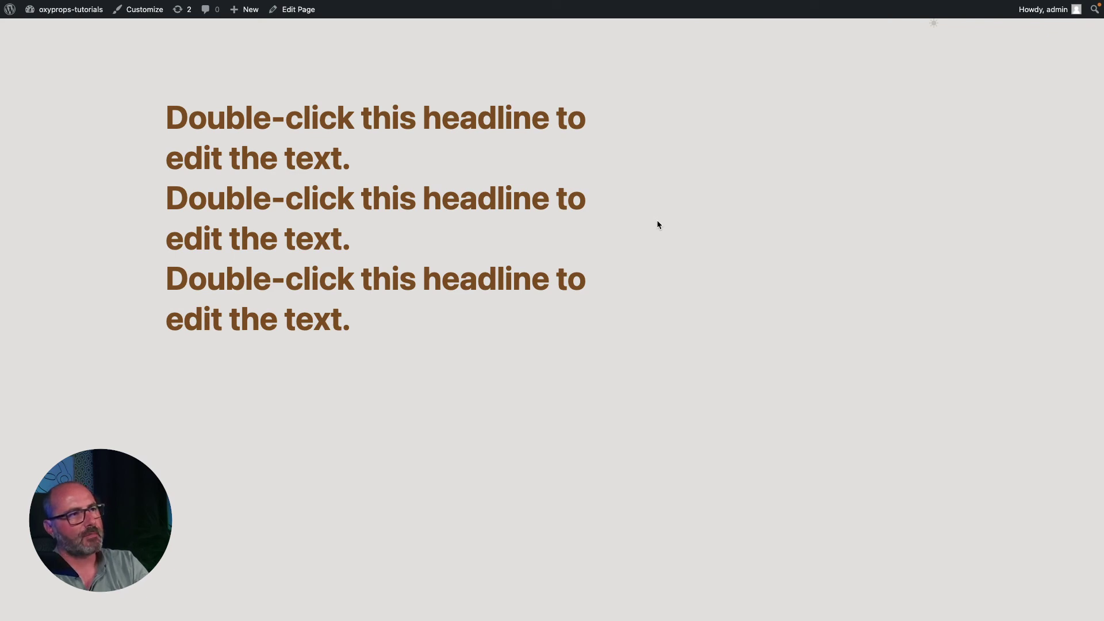
click(933, 23)
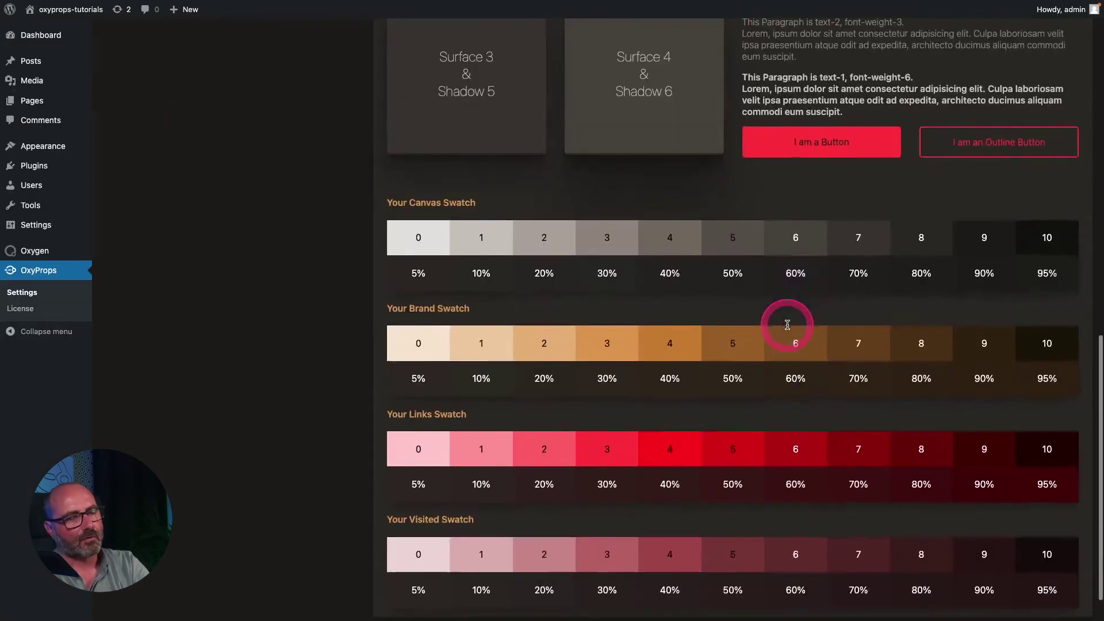
- In the OxyProps settings, examine the color samples and the generated canvas, brand, links and visited swatches
scroll(784, 321, down, 1)
click(784, 323)
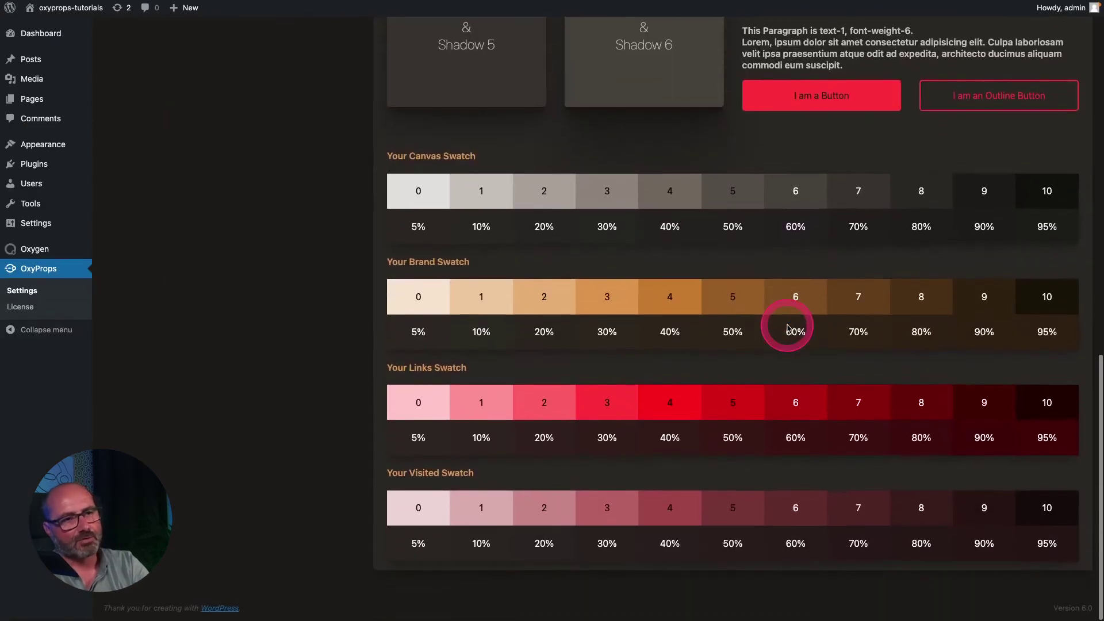
scroll(679, 230, up, 8)
click(621, 166)
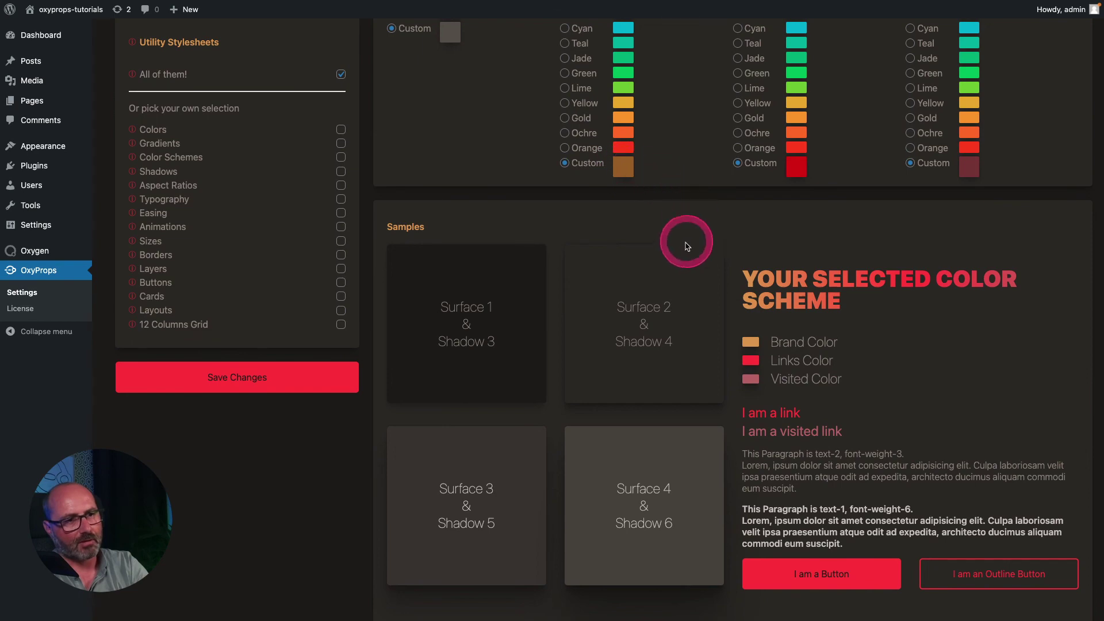
scroll(690, 242, down, 8)
click(743, 306)
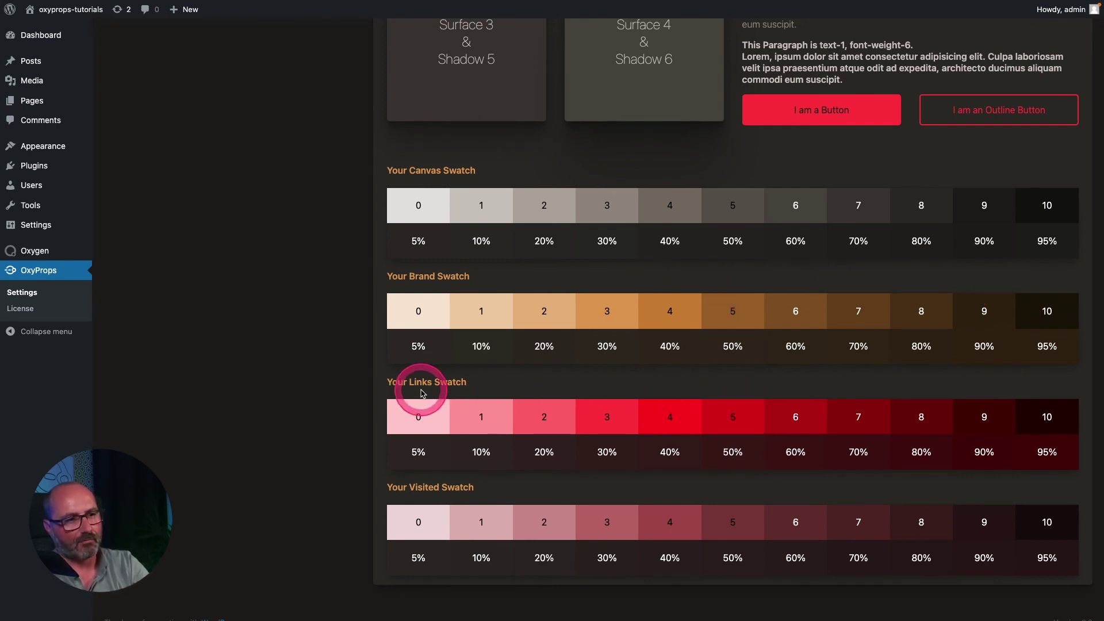
scroll(426, 486, up, 1)
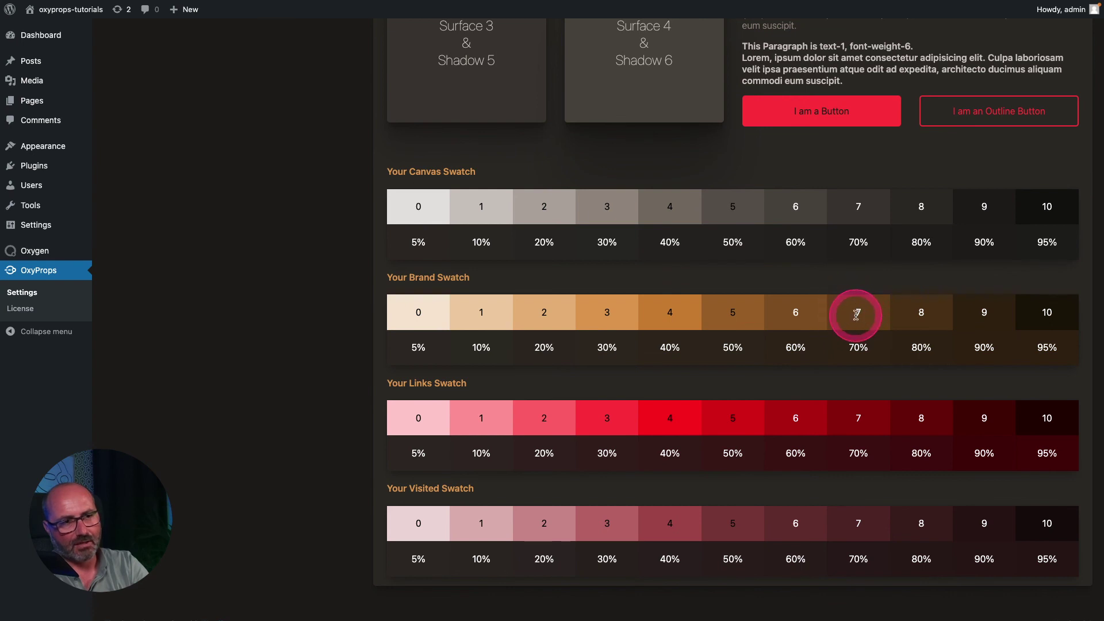
scroll(661, 316, up, 1)
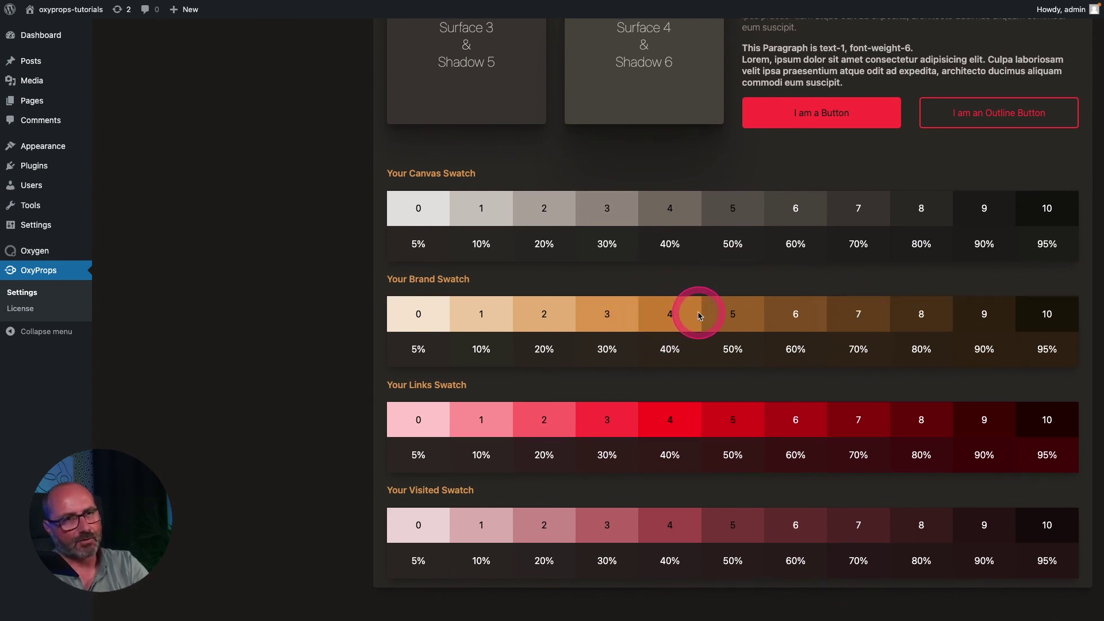
- In the builder's OxyPropsTheme stylesheet, set the light brand variable to --o-user-brand-7, its HSL version to --o-user-brand-7-hsl, and its hover to --o-user-brand-5
key(ctrl+Right)
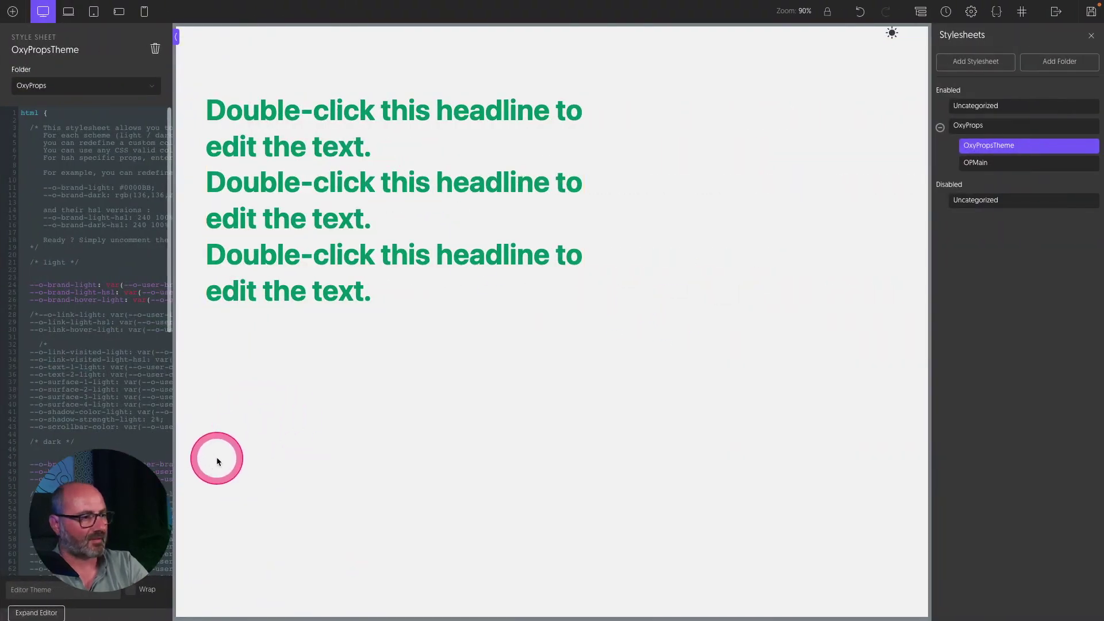
click(36, 613)
text(7);)
double_click(212, 292)
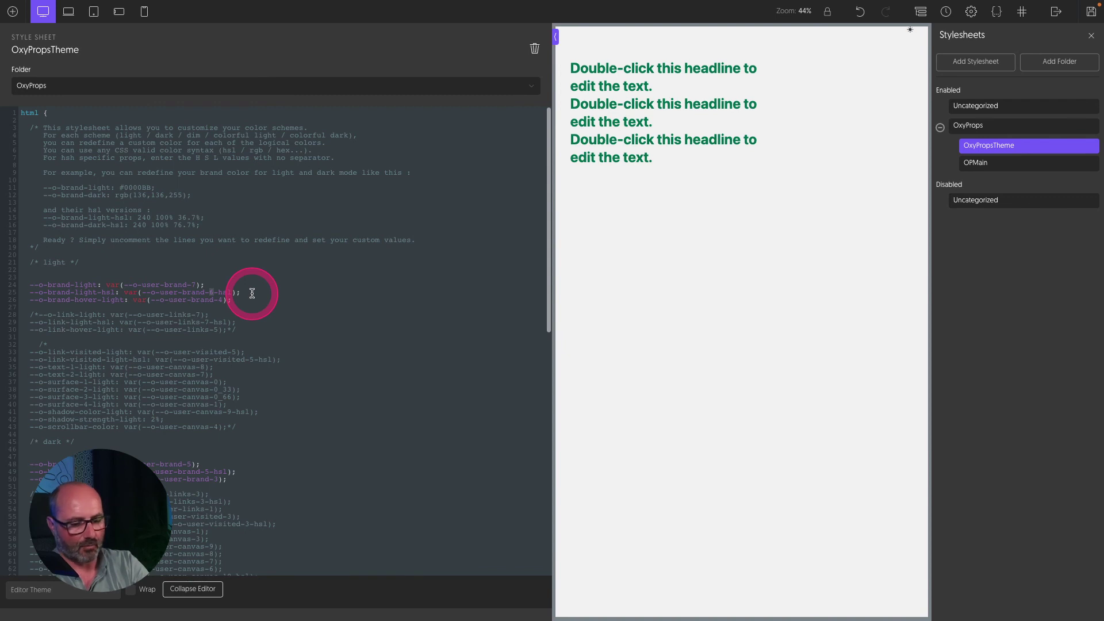
double_click(221, 300)
text(5)
- Set the dark brand and brand hover variables to --o-user-brand-4 and the HSL version to --o-user-brand-4-hsl, and save the page
scroll(270, 352, down, 3)
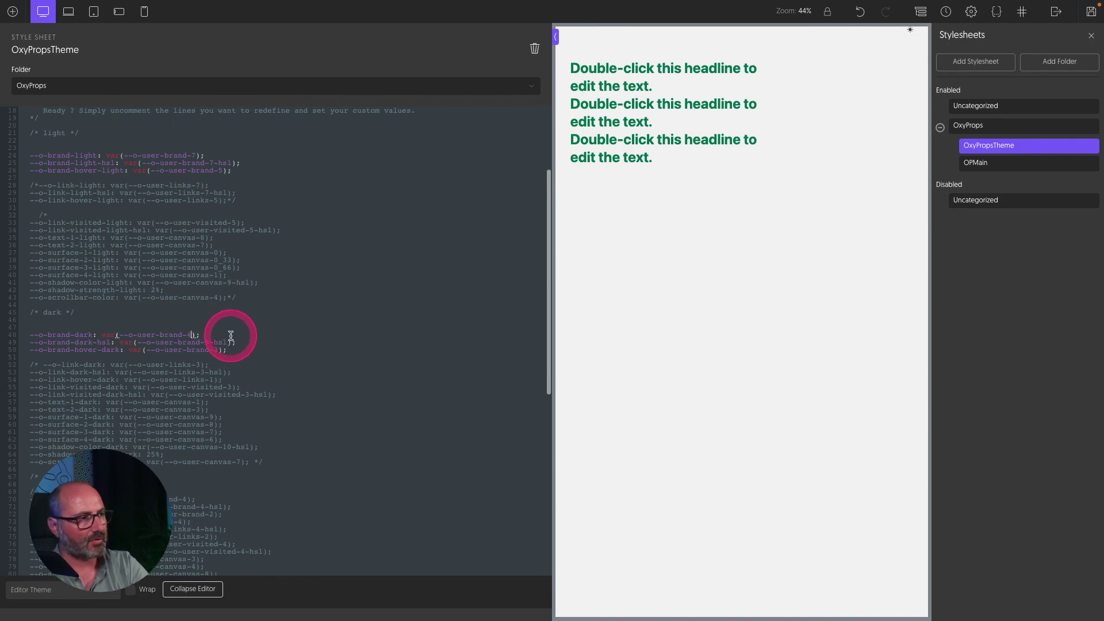
click(1090, 13)
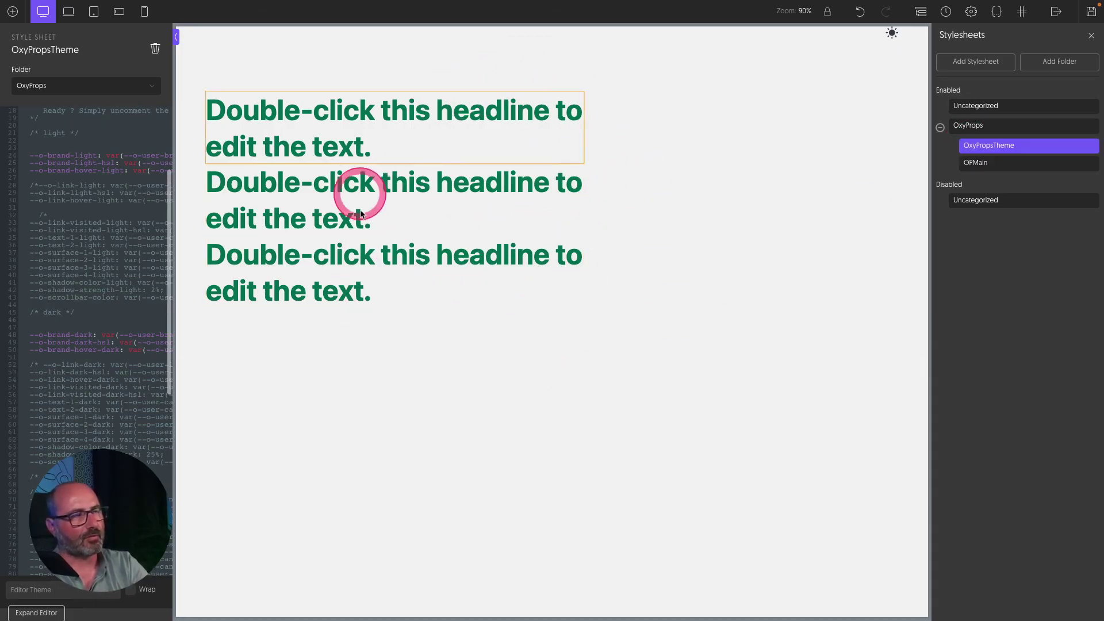
click(537, 271)
- Reload the front-end page, display it in the light scheme, and open the first headline in the browser's inspector
click(725, 279)
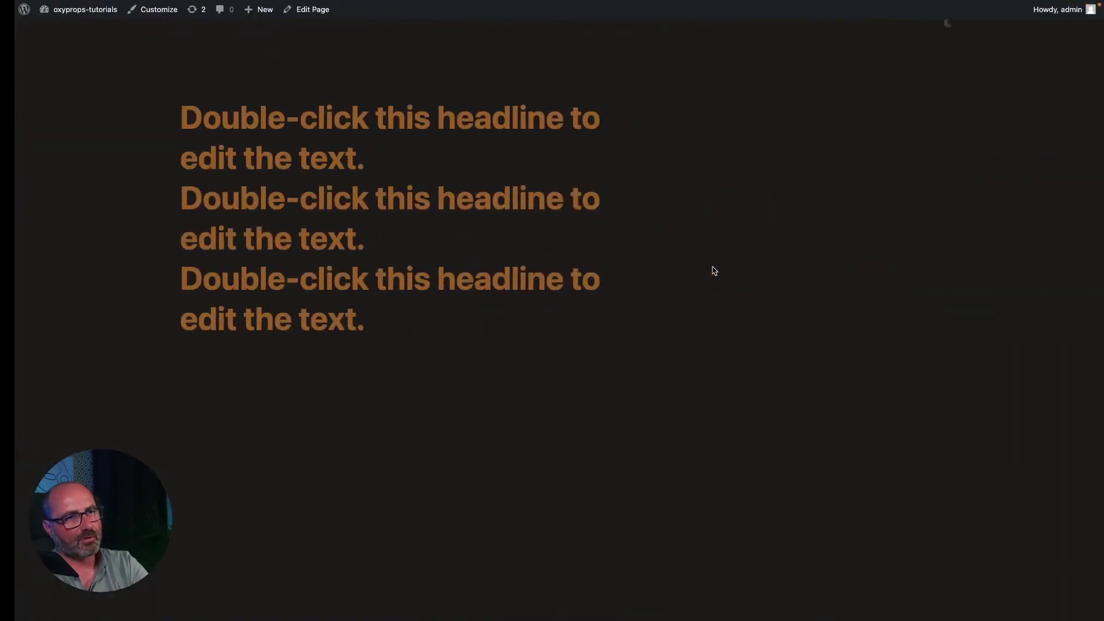
click(705, 280)
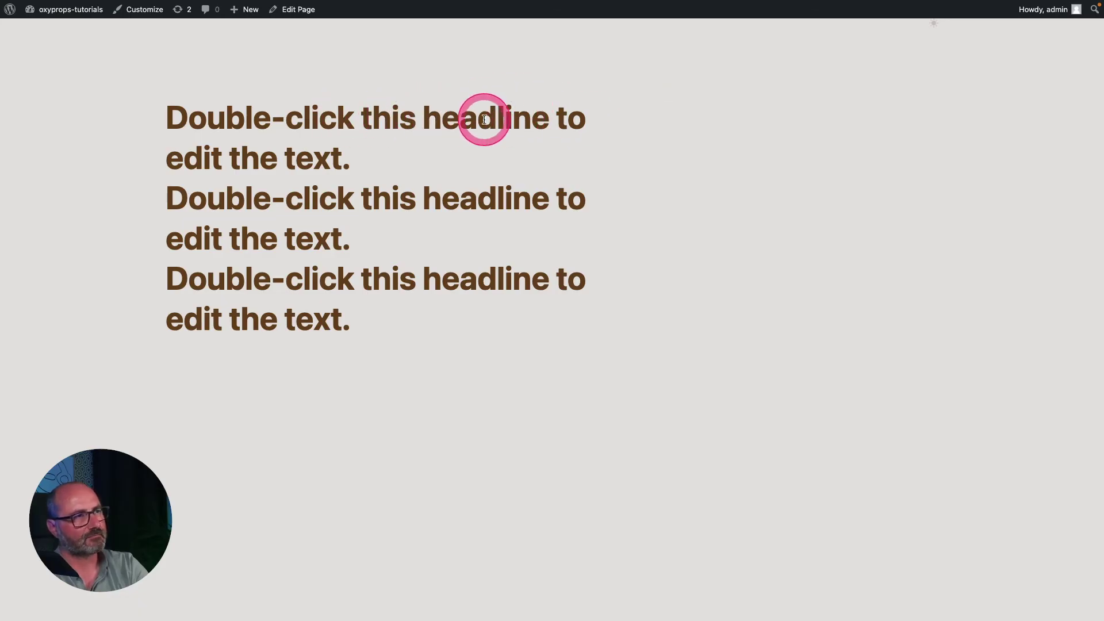
right_click(383, 117)
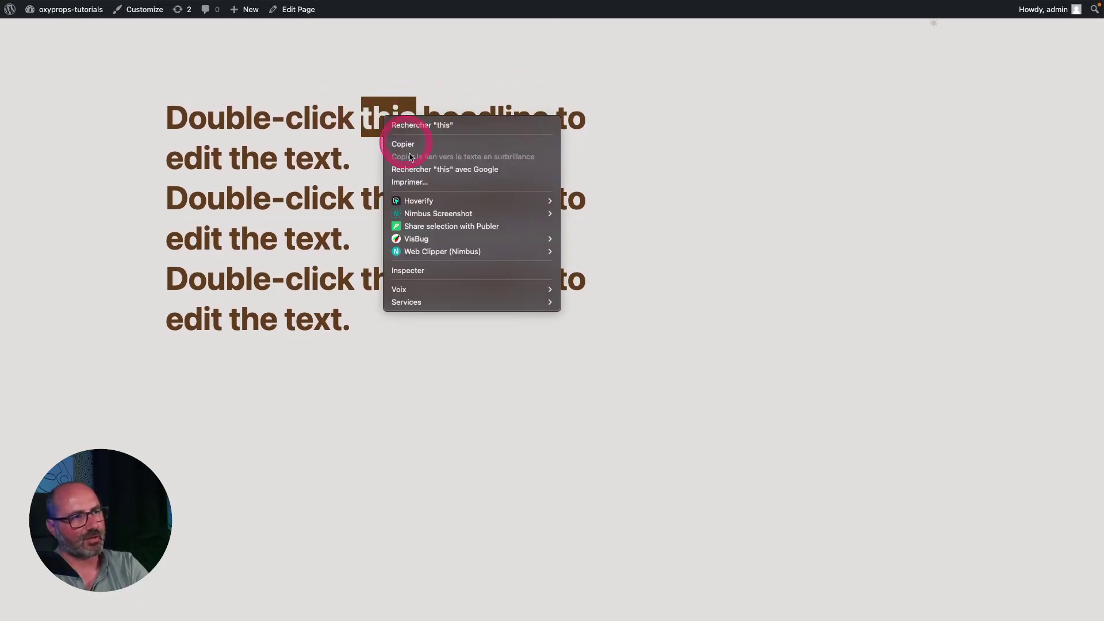
click(412, 271)
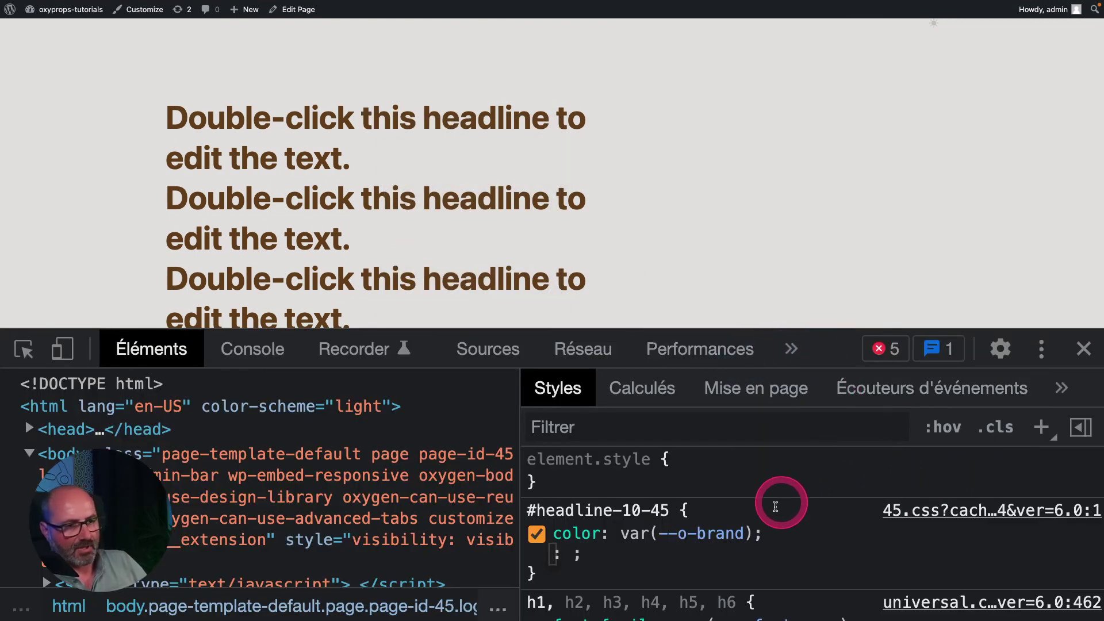
- Trace the headline's --o-brand color through --o-brand-light to the definition of --o-user-brand-7
scroll(739, 512, down, 2)
scroll(740, 517, up, 2)
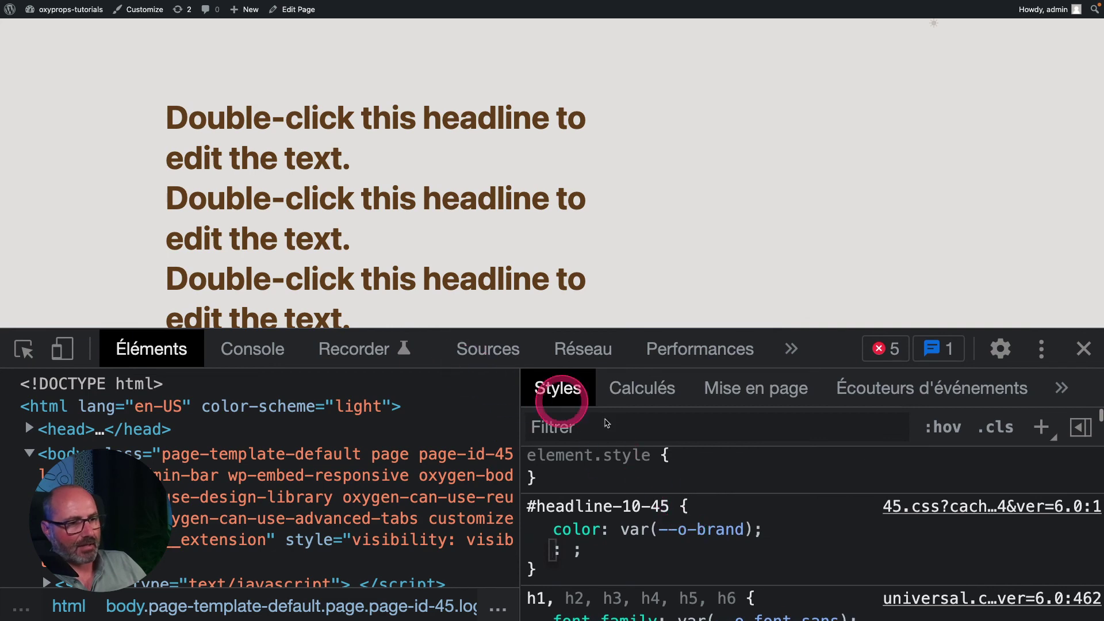
mouse_move(701, 532)
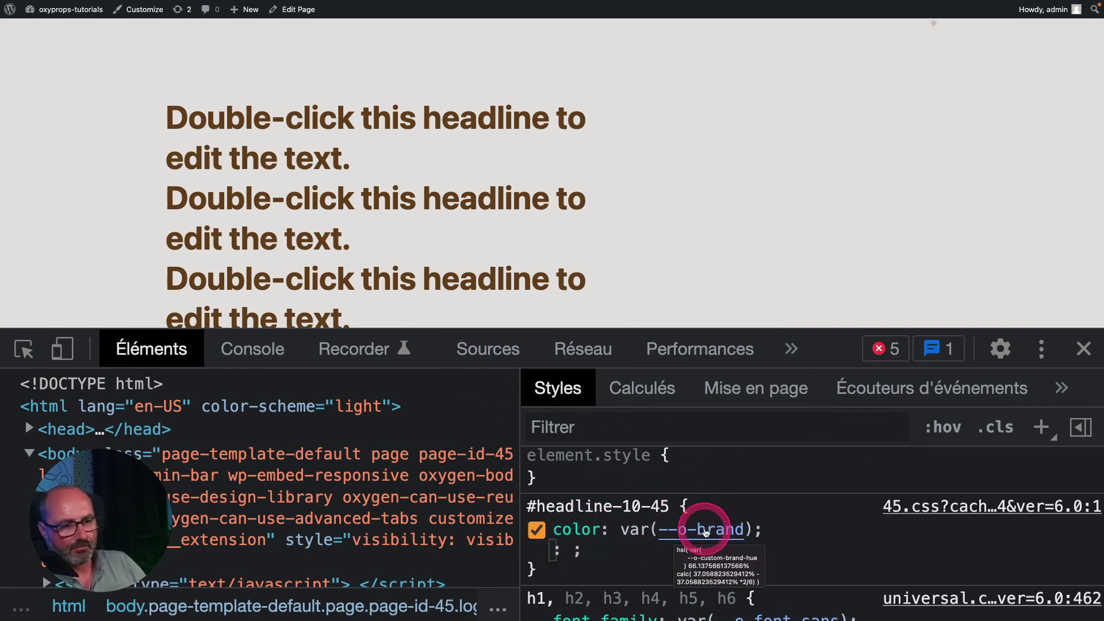
click(705, 532)
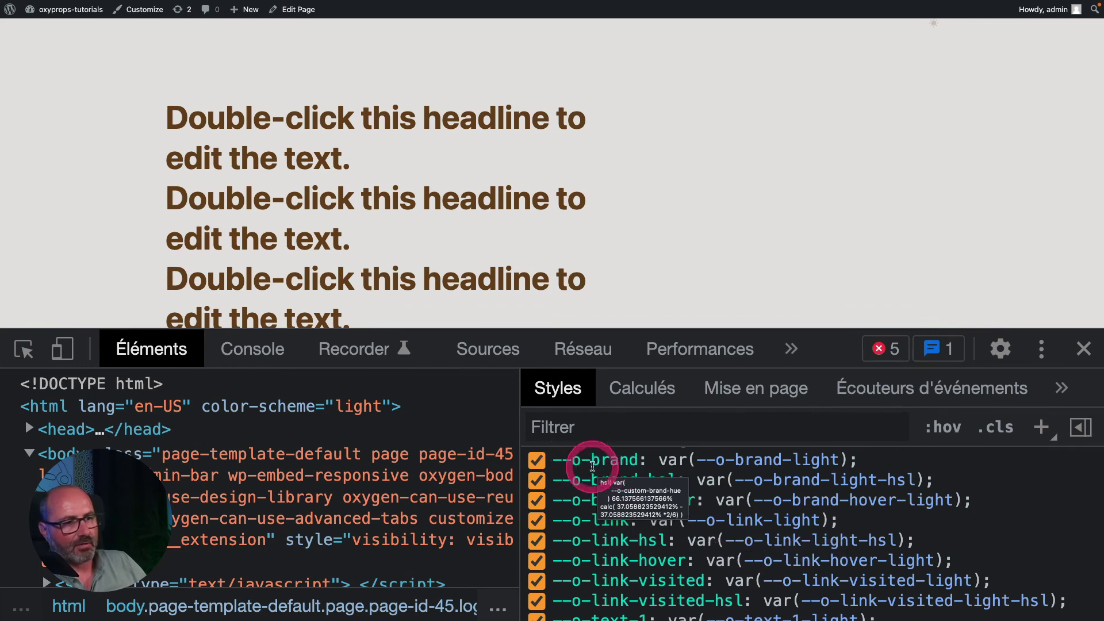
mouse_move(748, 463)
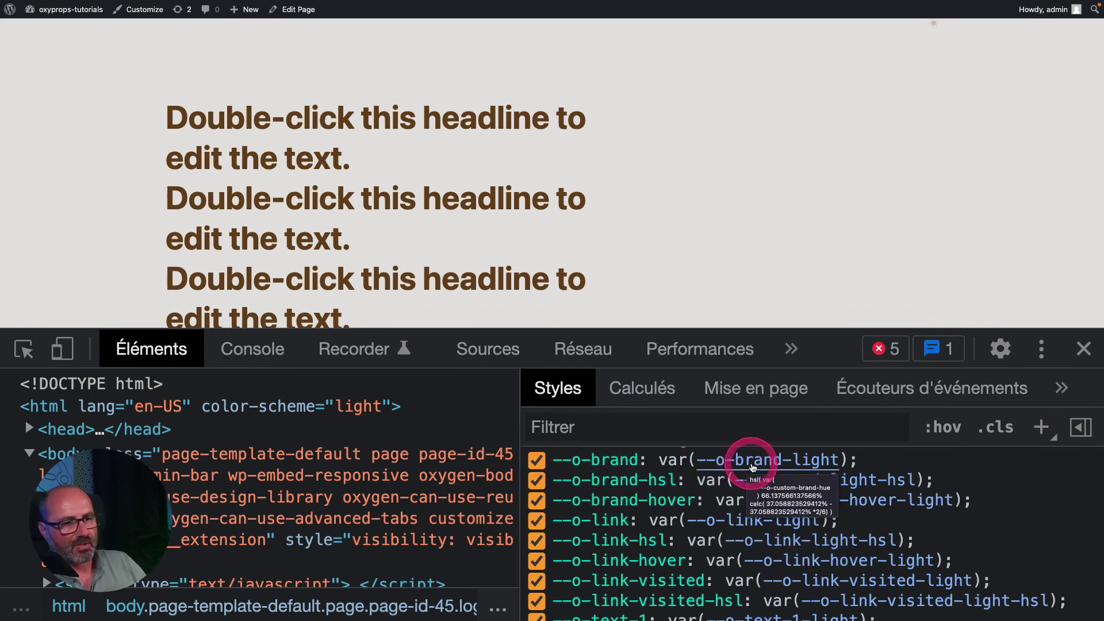
click(785, 464)
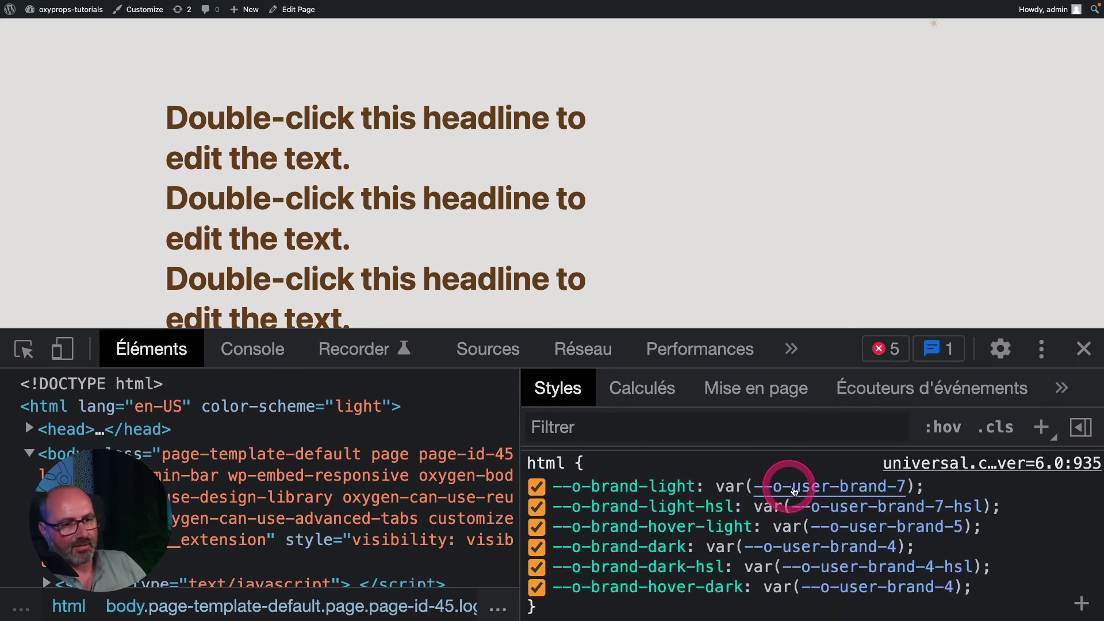
mouse_move(822, 486)
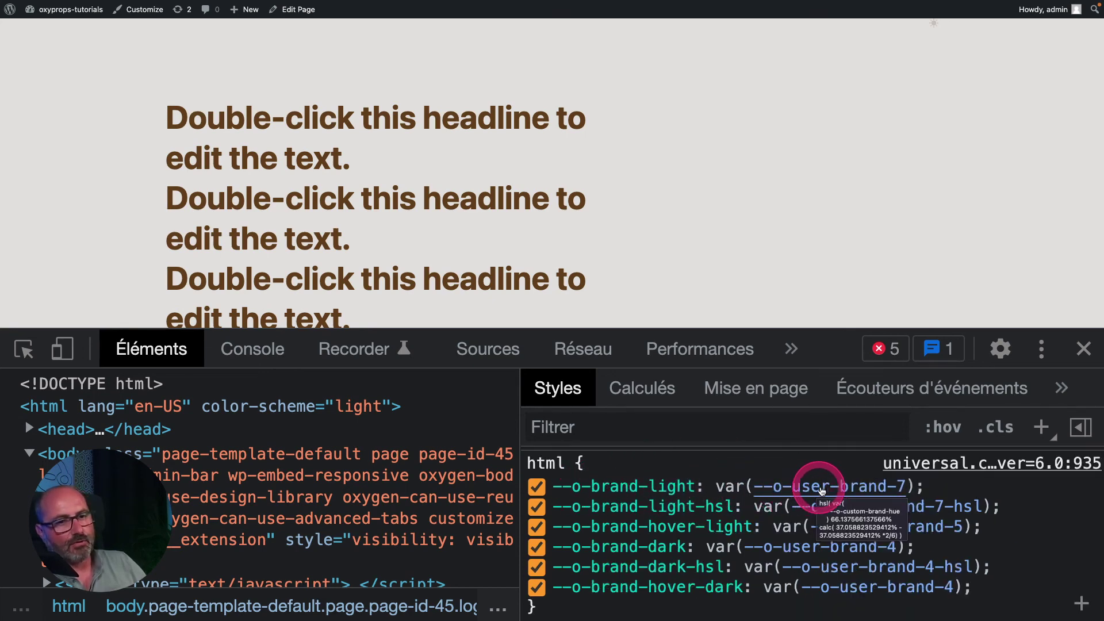
click(901, 486)
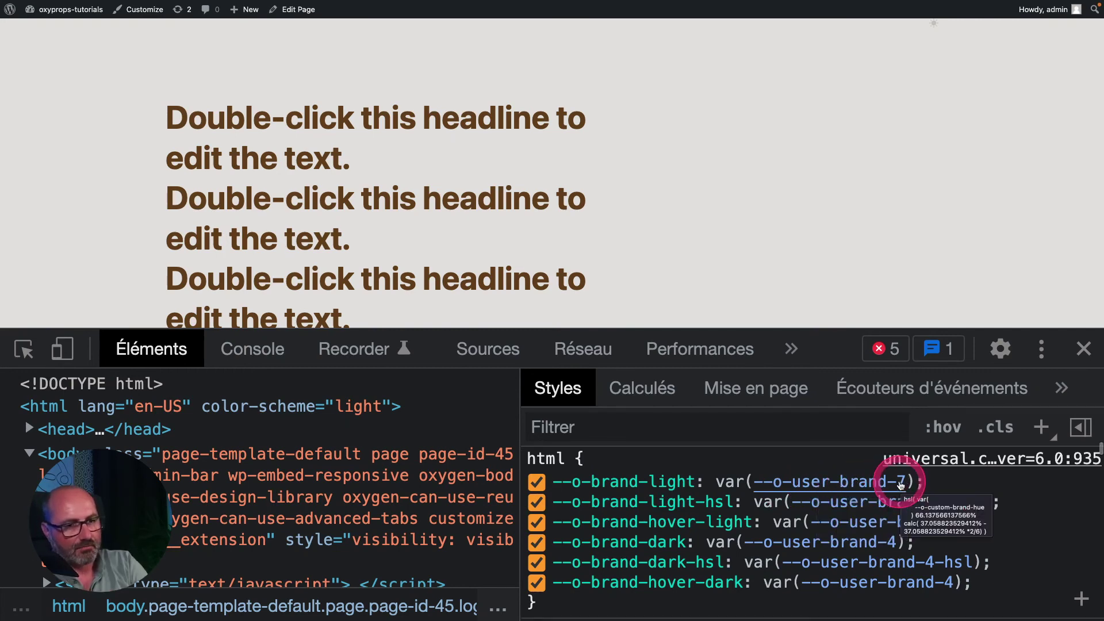
- Switch the page to the dark scheme, inspect the first headline, and trace its --o-brand color through the --o-brand-dark definition
click(935, 26)
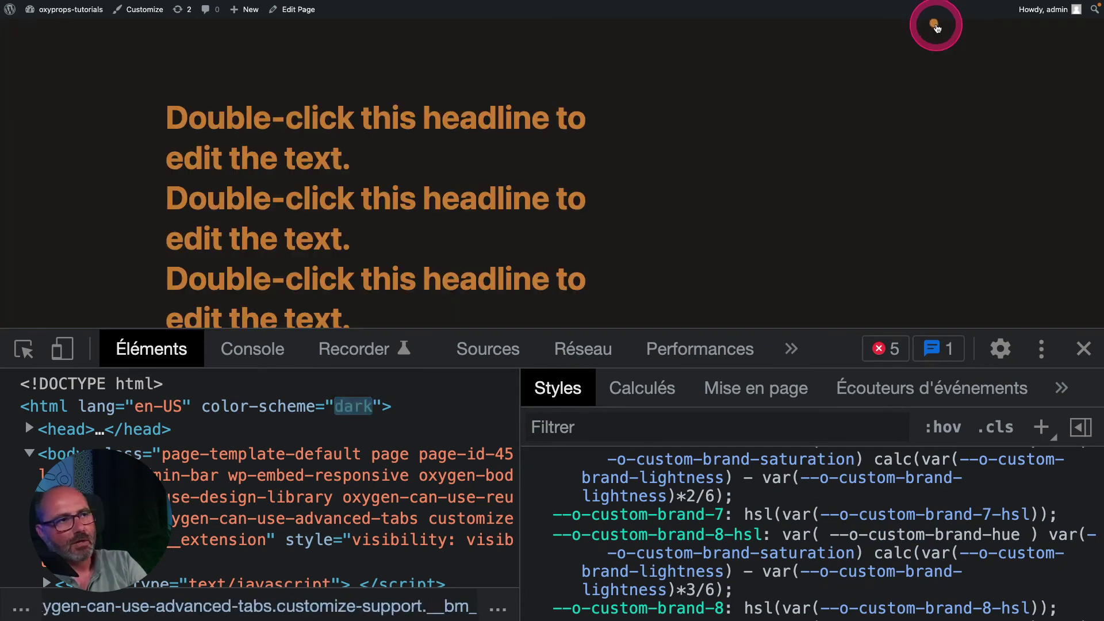
click(550, 118)
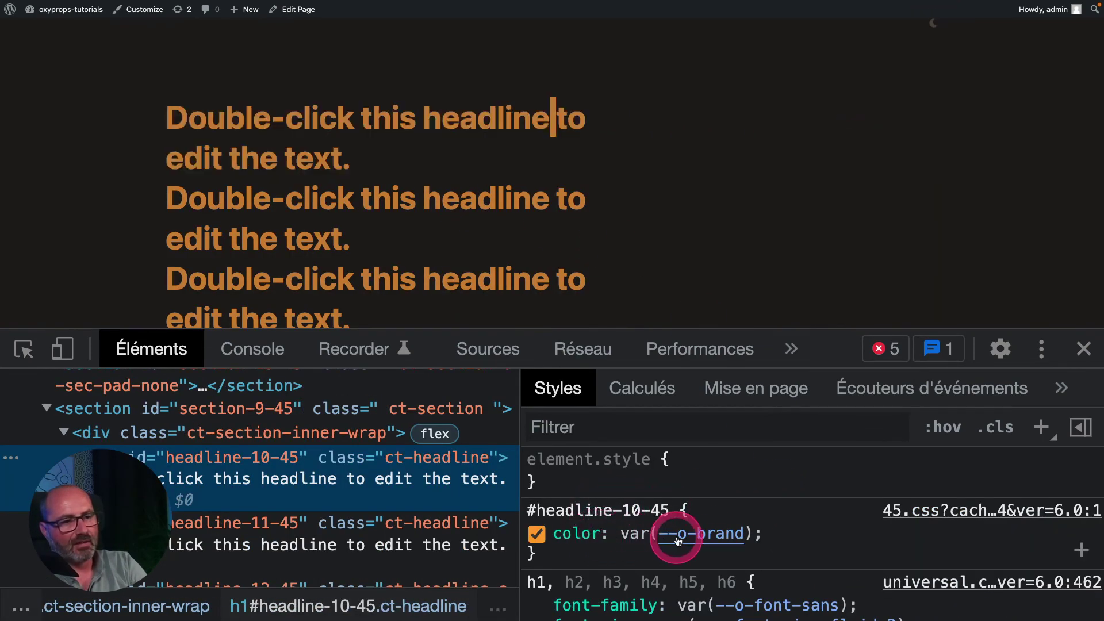
mouse_move(679, 541)
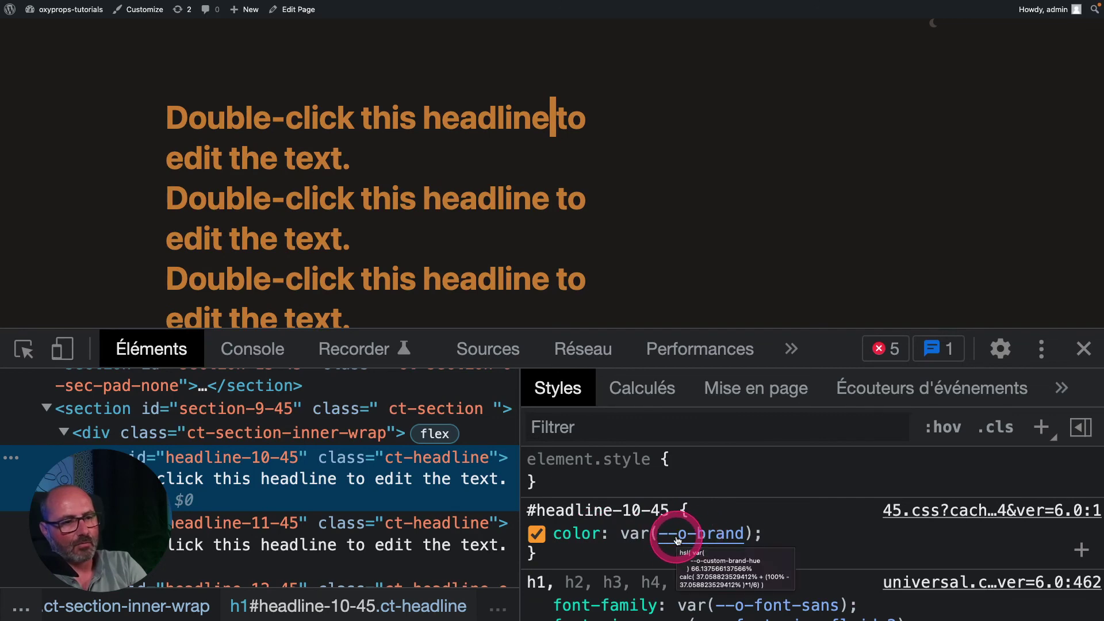
click(713, 536)
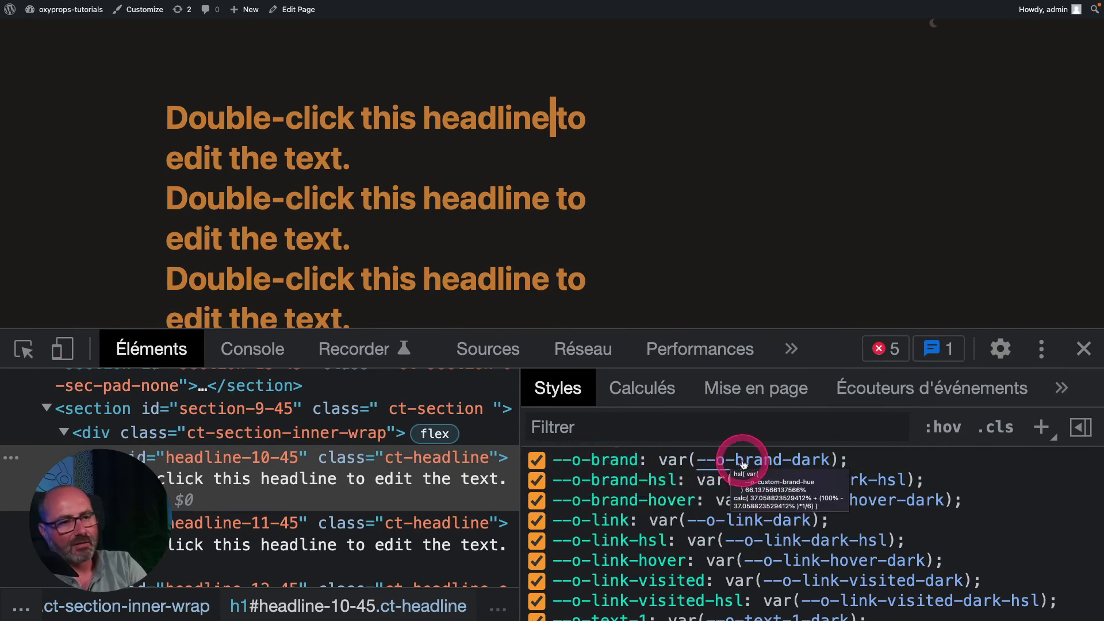
click(776, 460)
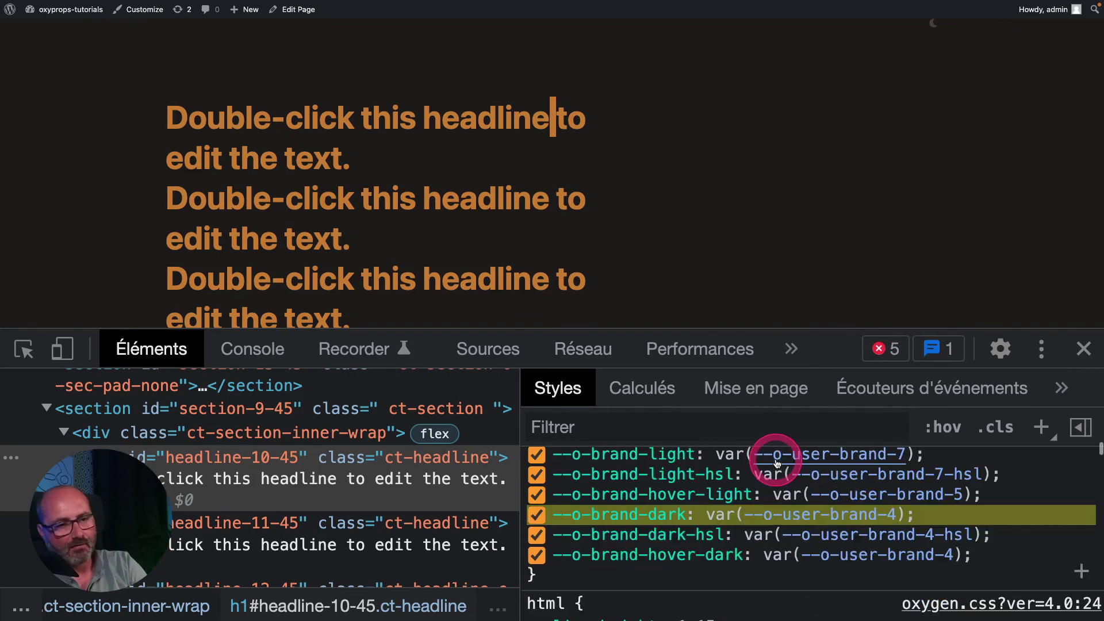